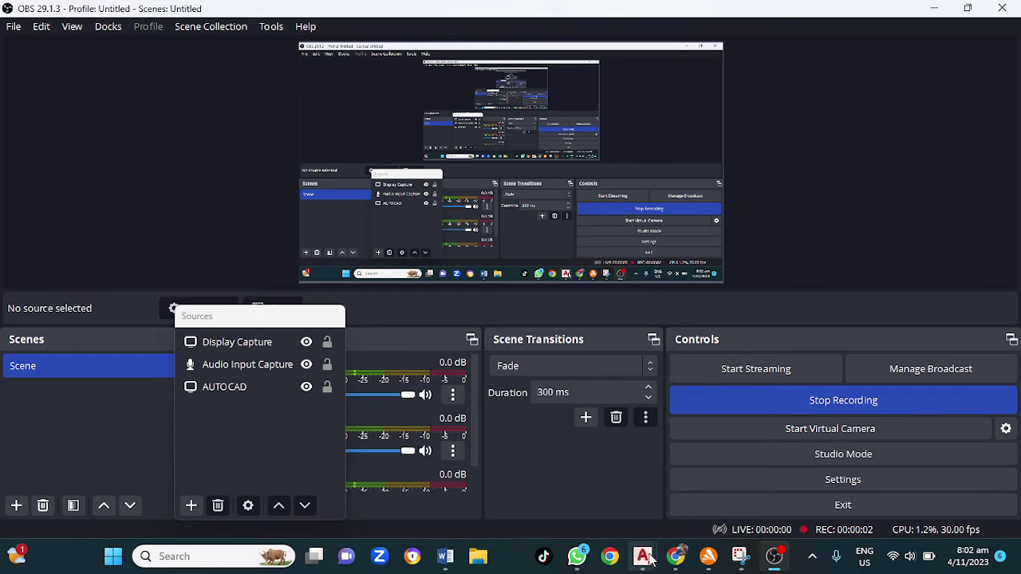
# Bring the Drawing17.dwg window with the M12 adjusting-screw drawing to the front.
pyautogui.moveTo(650, 560)
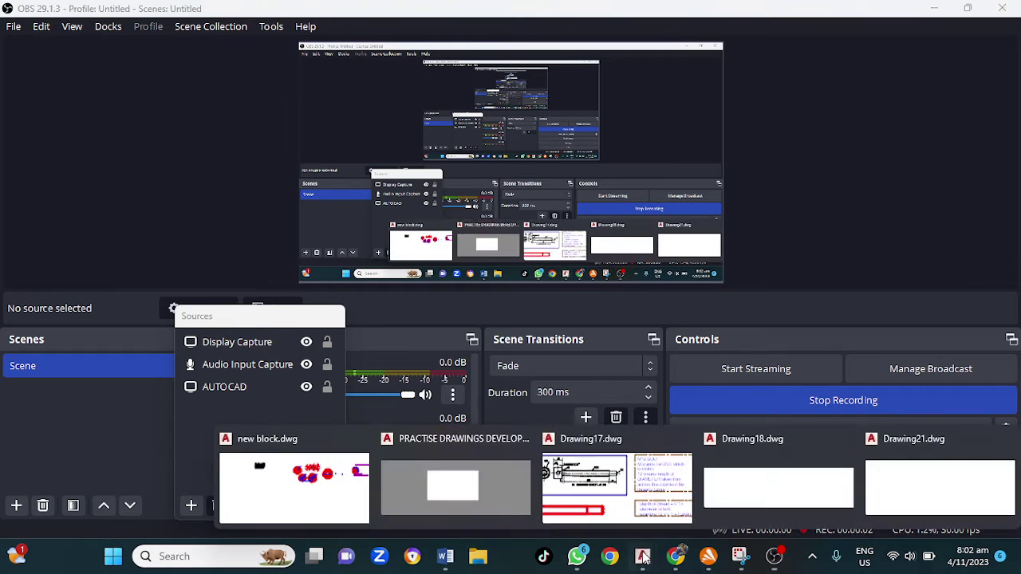
pyautogui.click(622, 504)
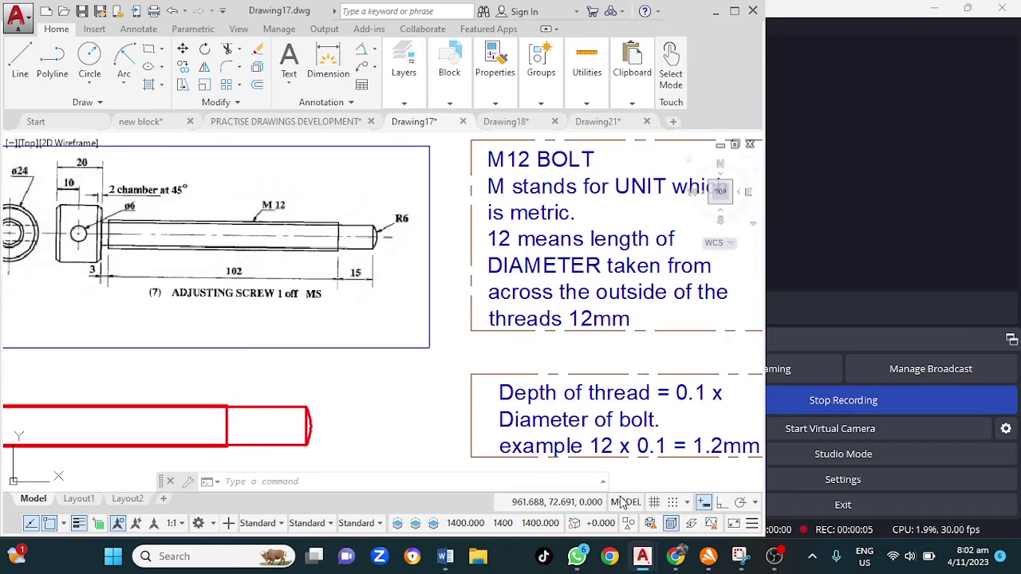
# Maximize the AutoCAD window and nudge the view to recentre the Drawing17 sheet.
pyautogui.click(734, 11)
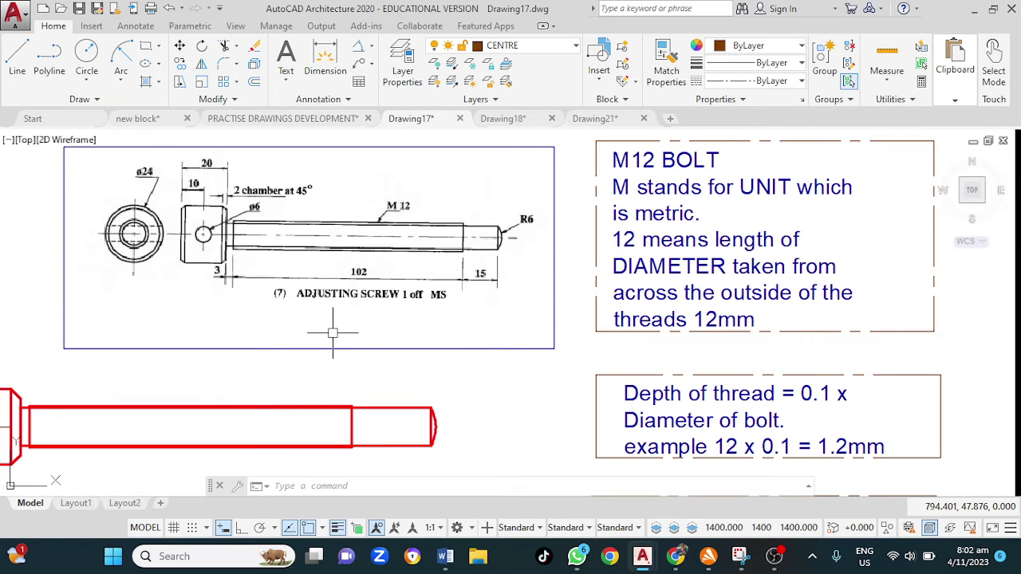
pyautogui.moveTo(334, 333); pyautogui.dragTo(348, 331, button='middle')
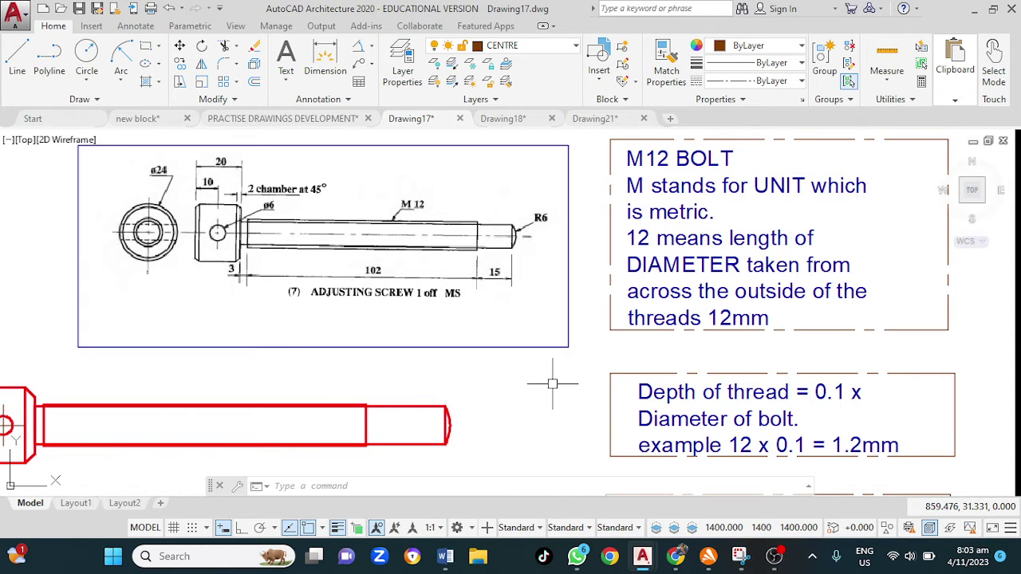
pyautogui.moveTo(550, 385); pyautogui.dragTo(293, 411, button='middle')
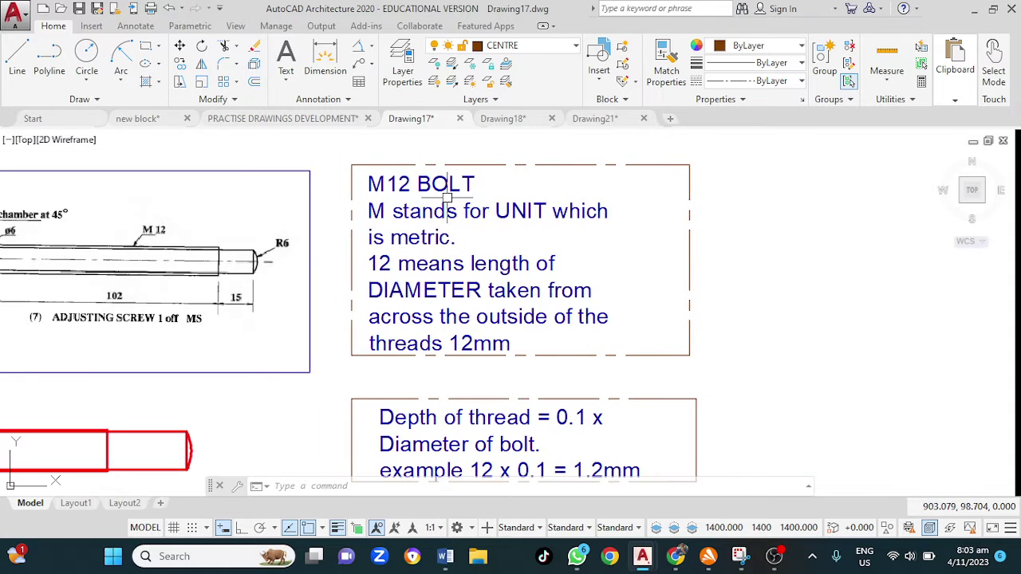
pyautogui.scroll(2, 580, 188)
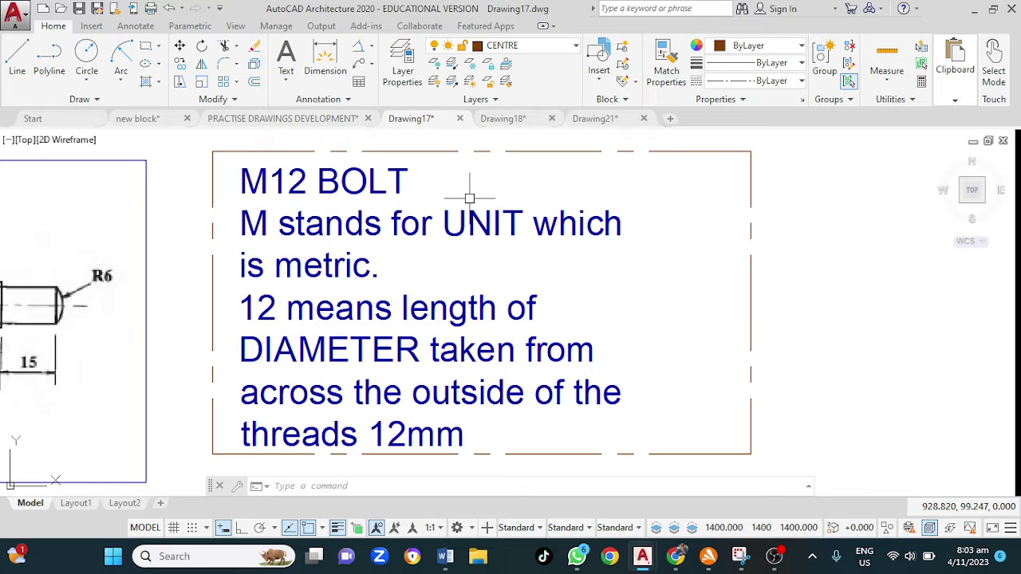
pyautogui.moveTo(470, 198); pyautogui.dragTo(590, 212, button='middle')
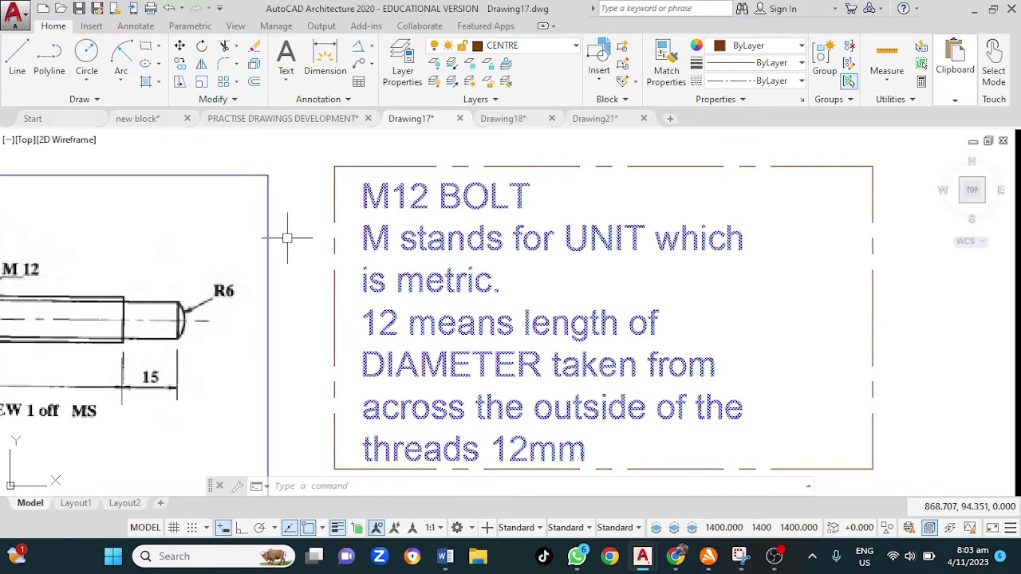
pyautogui.moveTo(287, 238); pyautogui.dragTo(550, 212, button='middle')
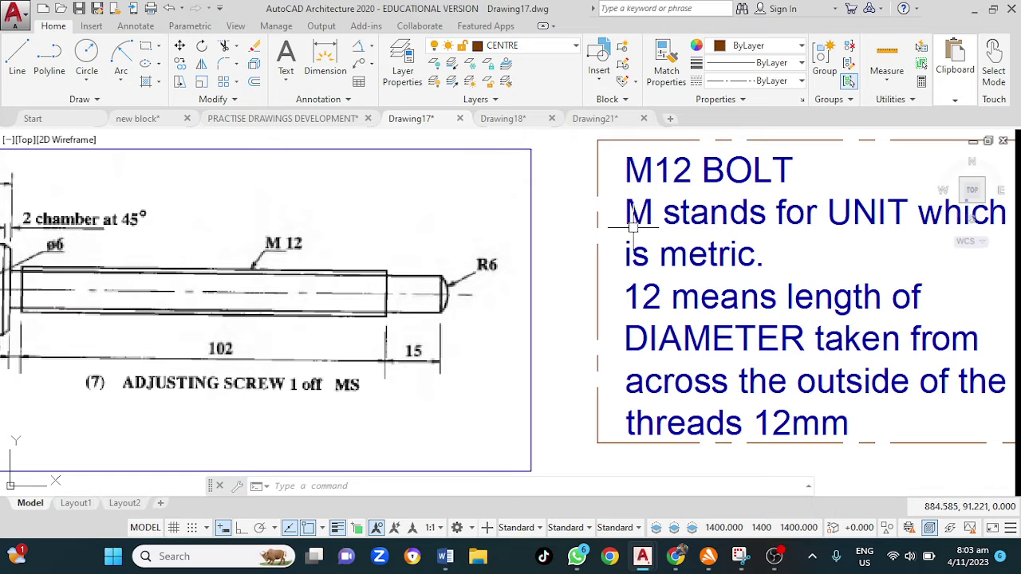
pyautogui.scroll(2, 689, 256)
pyautogui.scroll(-3, 696, 265)
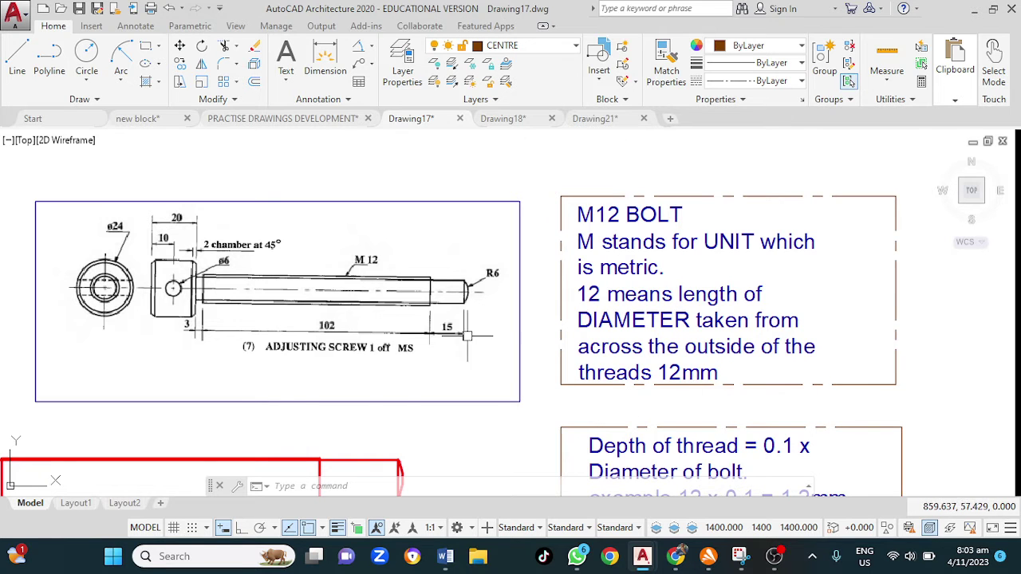
pyautogui.scroll(2, 349, 283)
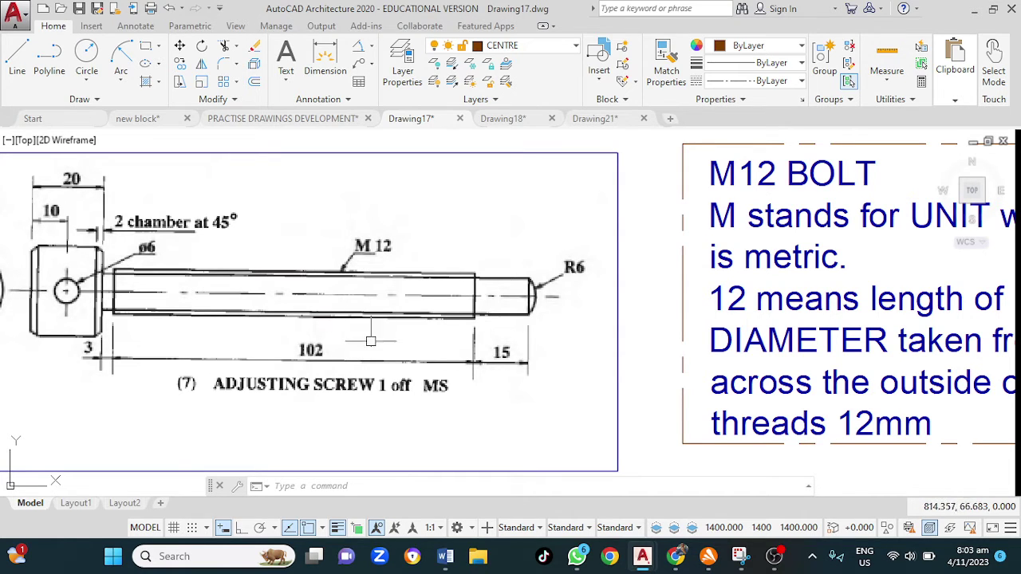
pyautogui.scroll(-2, 488, 362)
pyautogui.scroll(-2, 488, 362)
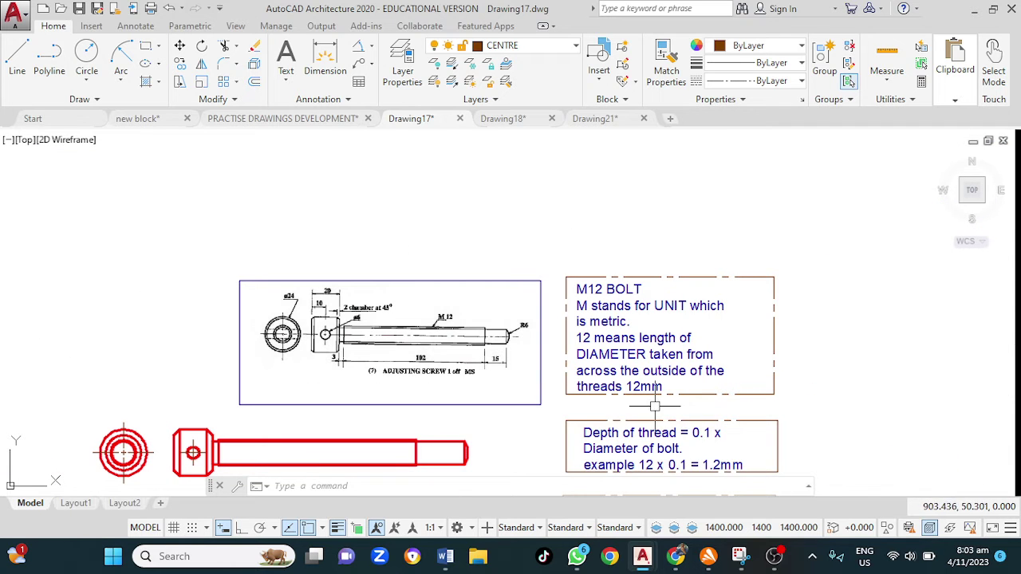
pyautogui.moveTo(867, 422); pyautogui.dragTo(820, 312, button='middle')
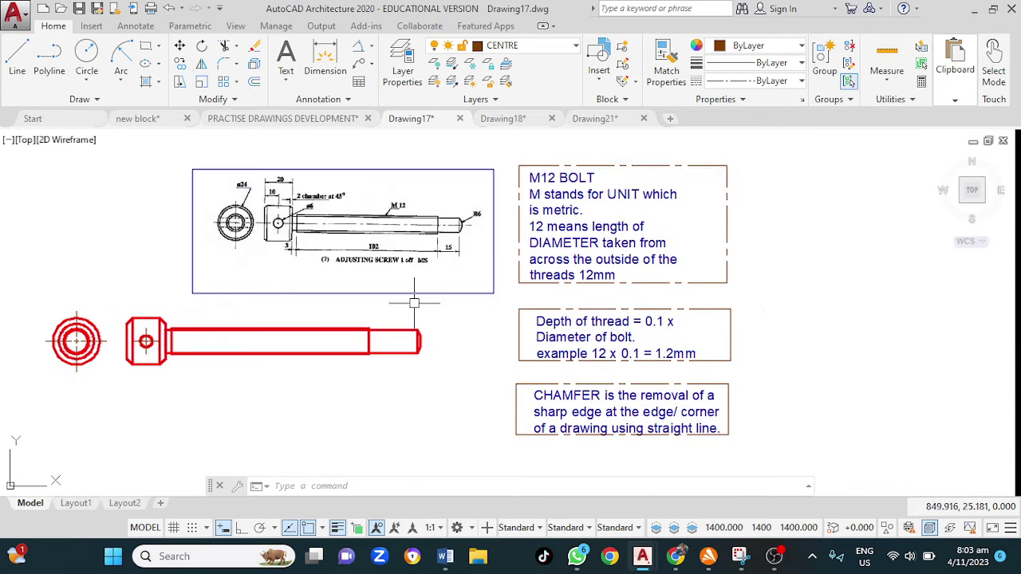
pyautogui.scroll(4, 374, 231)
pyautogui.scroll(-4, 558, 307)
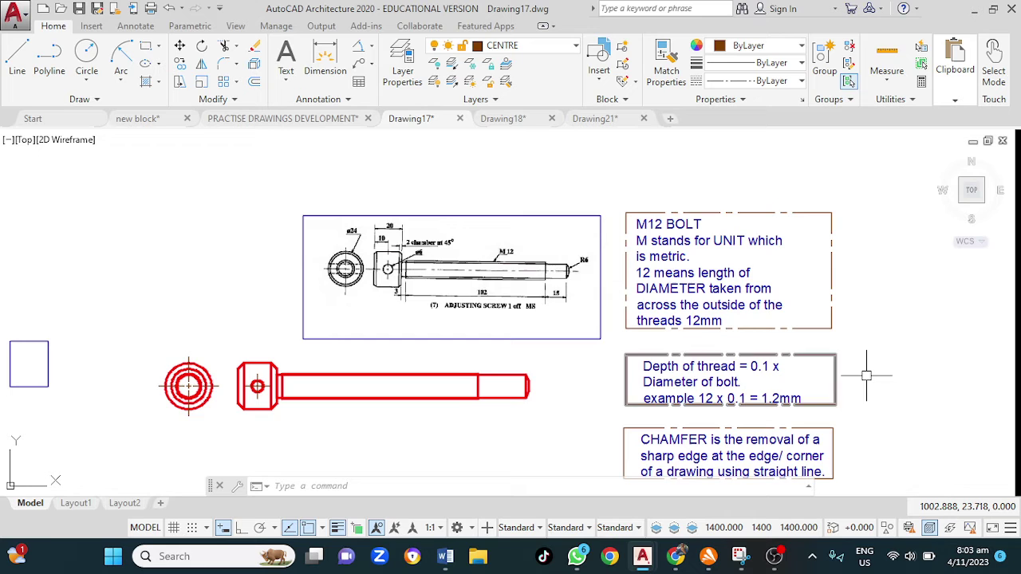
pyautogui.moveTo(868, 367); pyautogui.dragTo(740, 327, button='middle')
pyautogui.scroll(4, 580, 328)
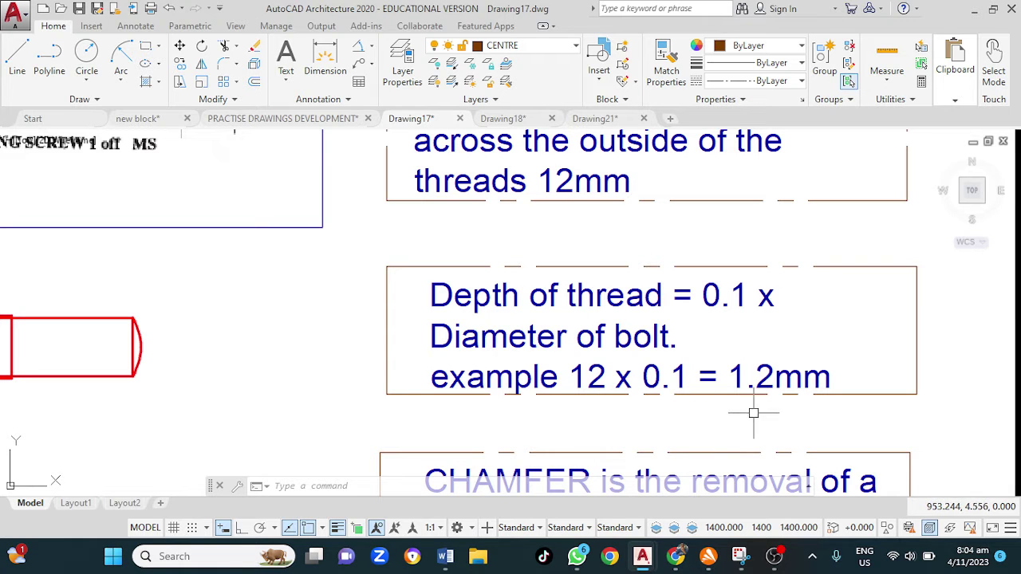
pyautogui.moveTo(273, 319); pyautogui.dragTo(359, 393, button='middle')
pyautogui.scroll(-3, 359, 393)
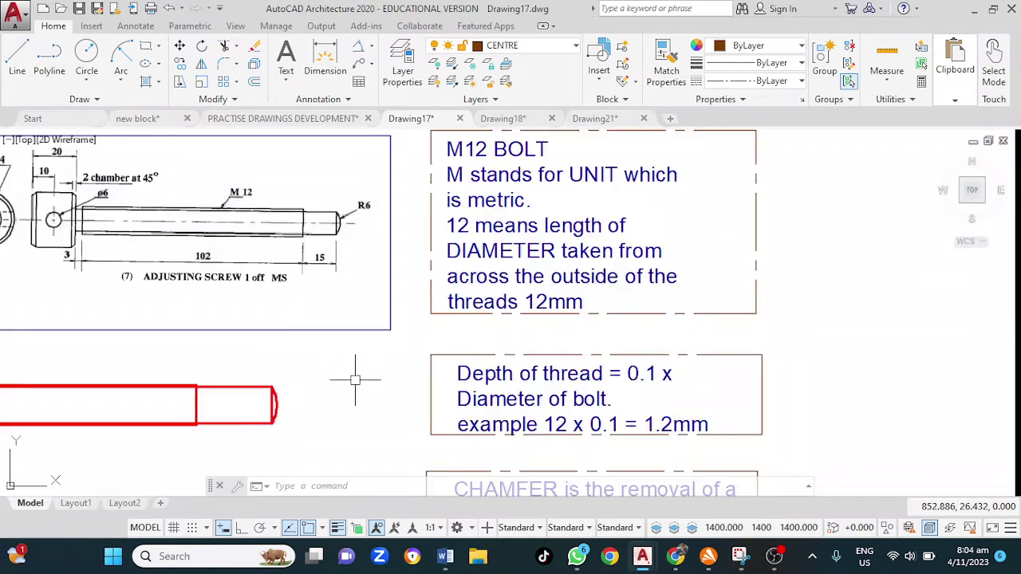
pyautogui.scroll(5, 291, 308)
pyautogui.scroll(2, 254, 252)
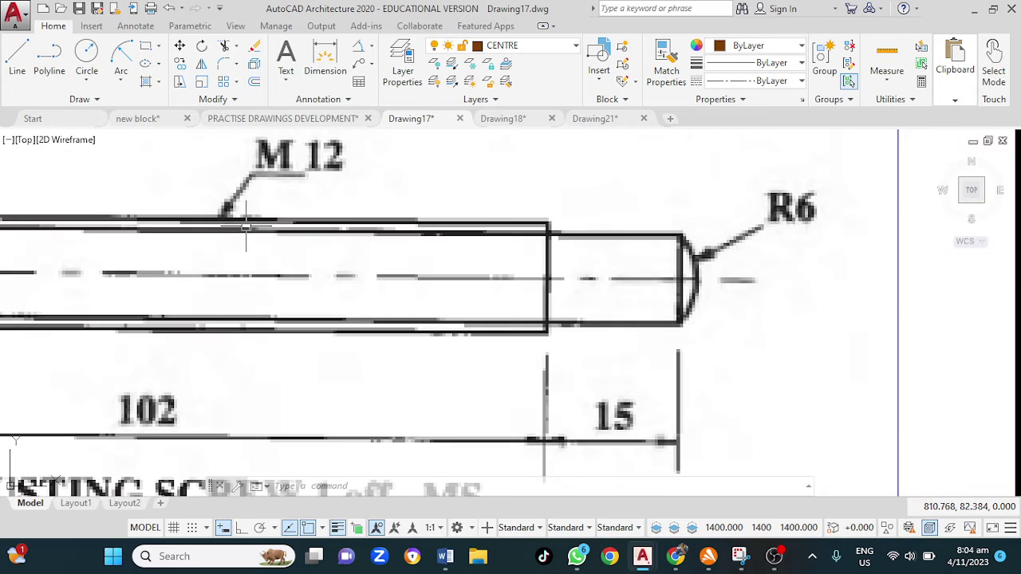
pyautogui.scroll(-6, 263, 246)
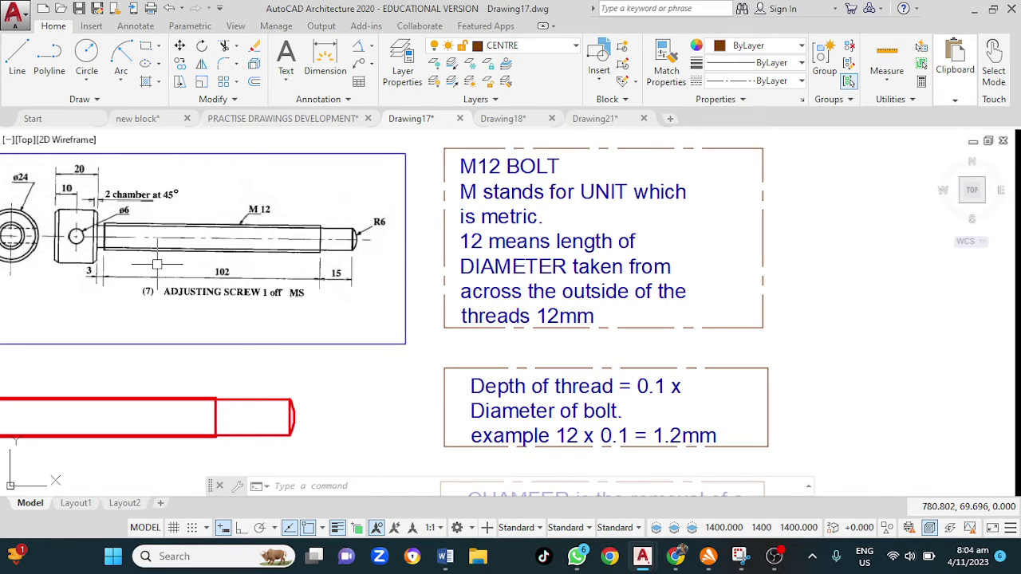
pyautogui.moveTo(157, 264); pyautogui.dragTo(265, 288, button='middle')
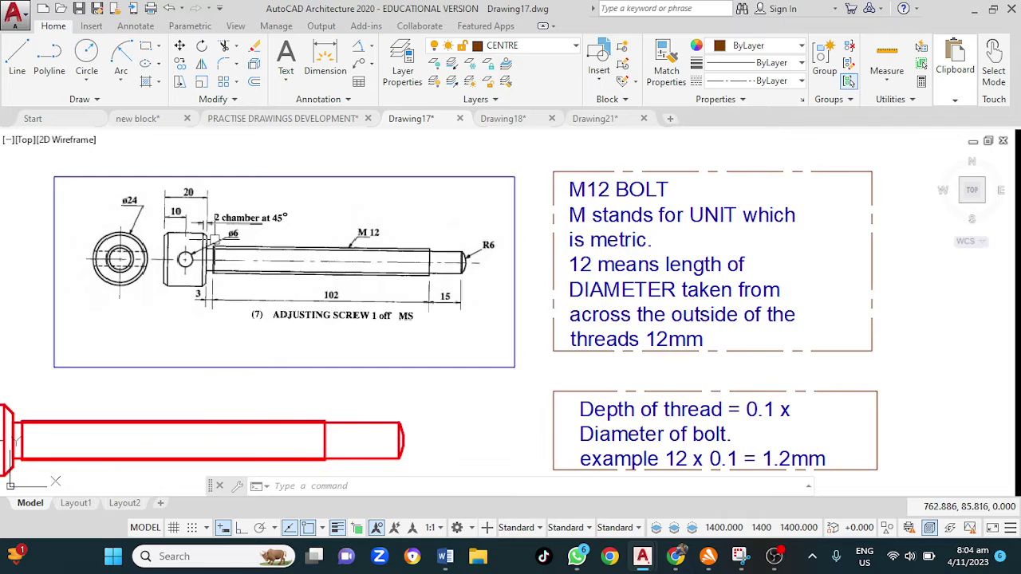
pyautogui.scroll(2, 232, 239)
pyautogui.scroll(-3, 248, 239)
pyautogui.scroll(1, 269, 240)
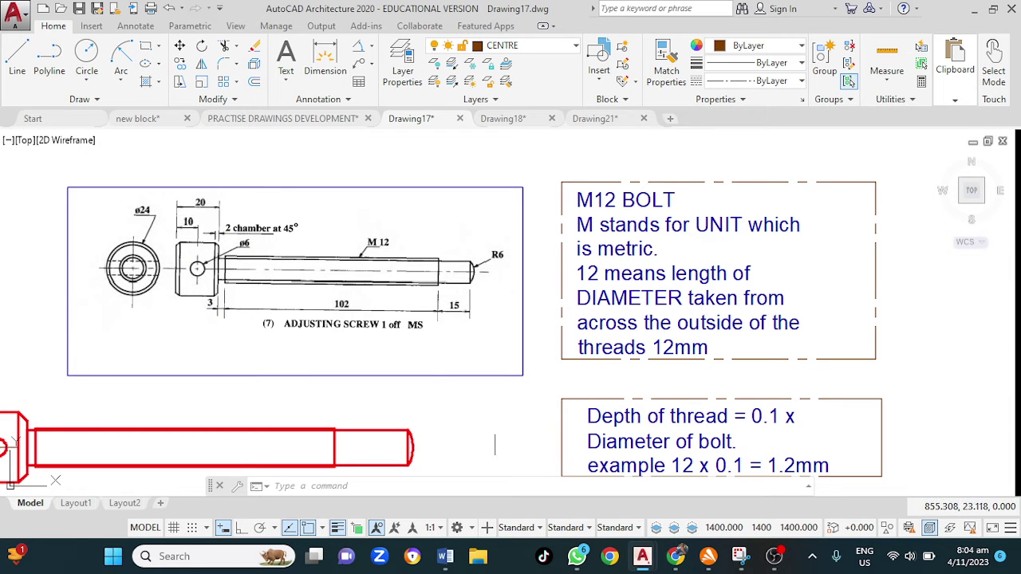
pyautogui.moveTo(492, 425); pyautogui.dragTo(425, 257, button='middle')
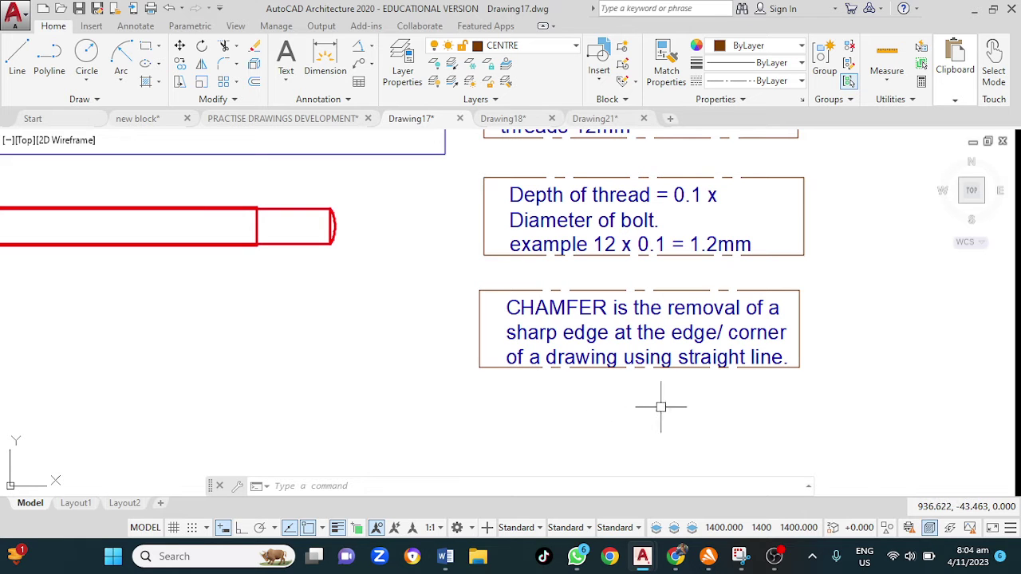
pyautogui.moveTo(351, 368); pyautogui.dragTo(359, 387, button='middle')
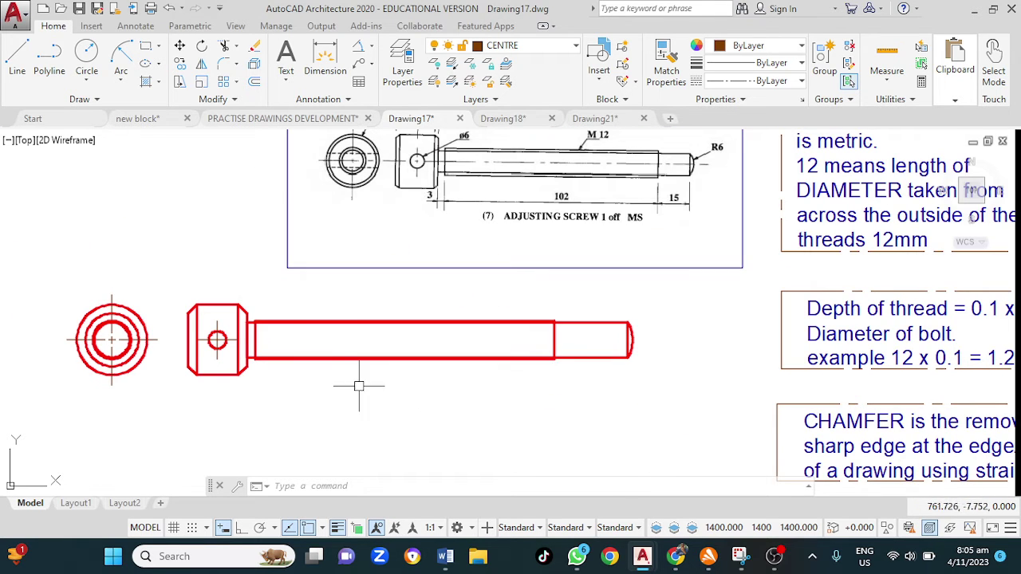
pyautogui.scroll(4, 252, 314)
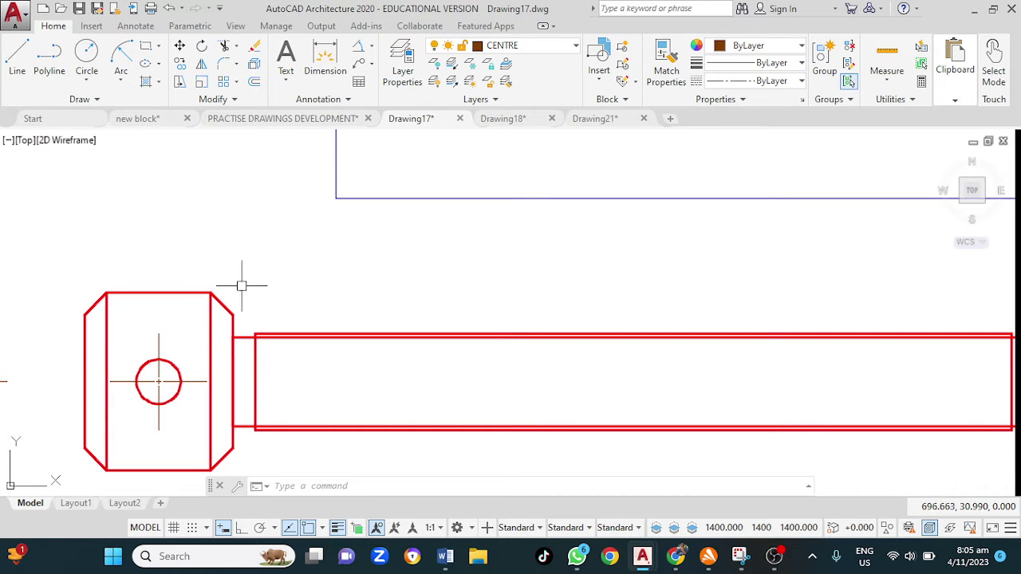
pyautogui.scroll(-6, 387, 250)
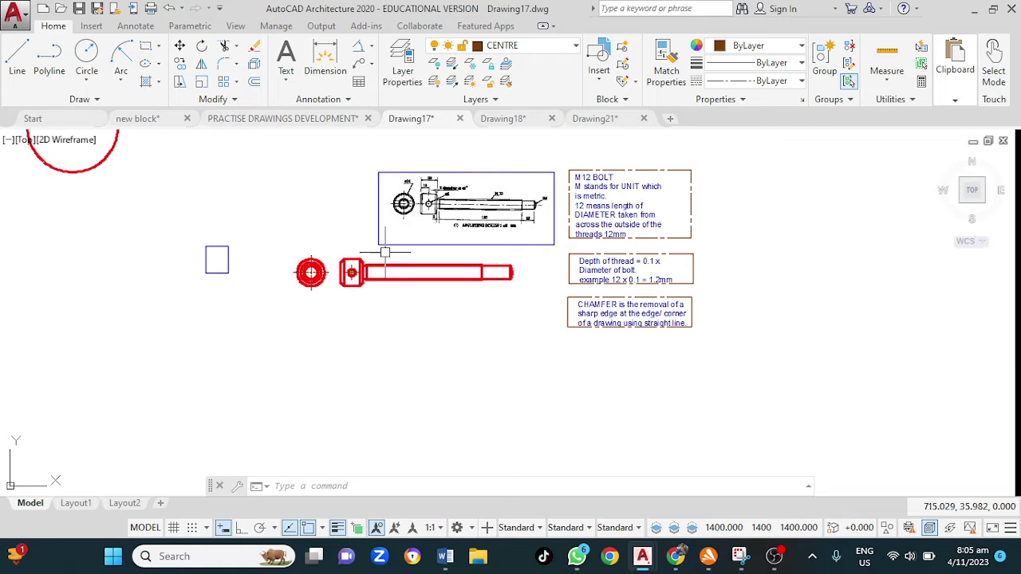
pyautogui.scroll(5, 427, 224)
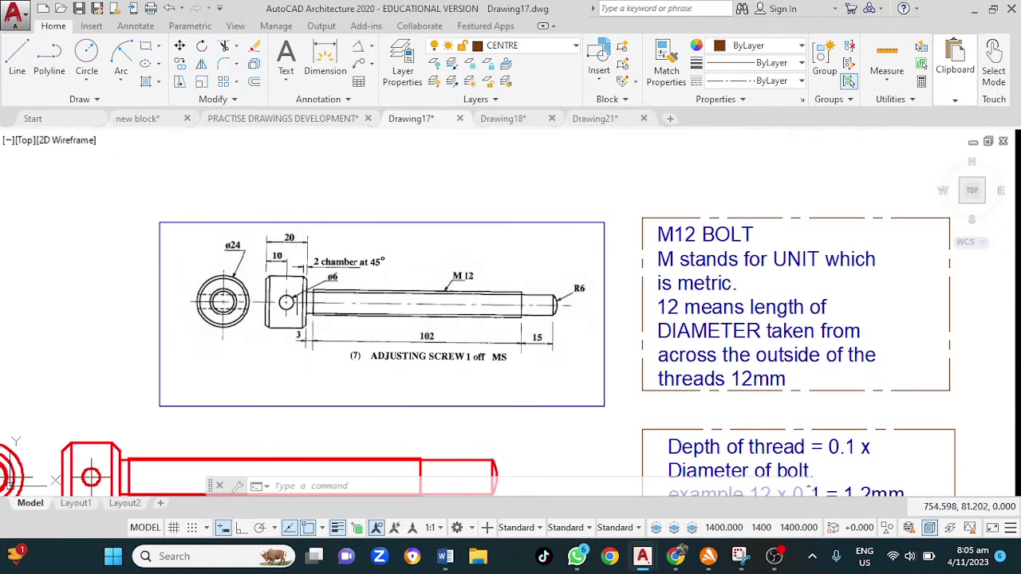
pyautogui.scroll(-2, 339, 295)
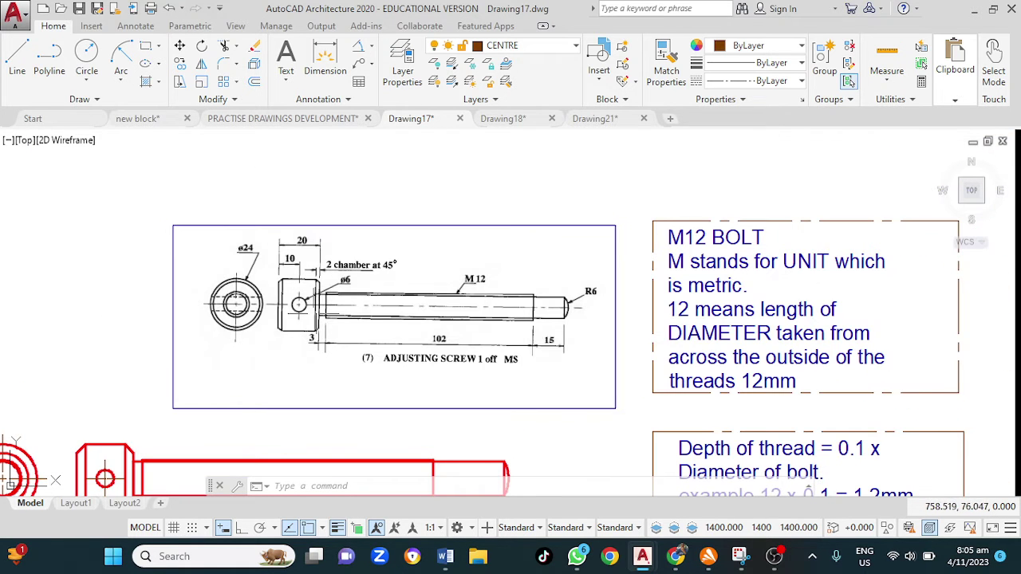
pyautogui.scroll(2, 341, 298)
pyautogui.scroll(-2, 347, 288)
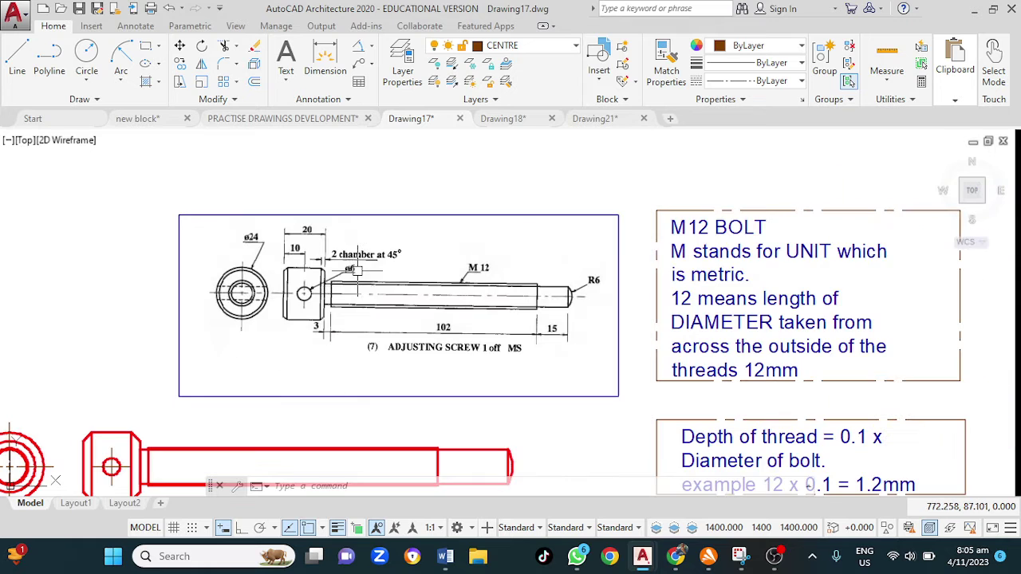
pyautogui.scroll(4, 348, 275)
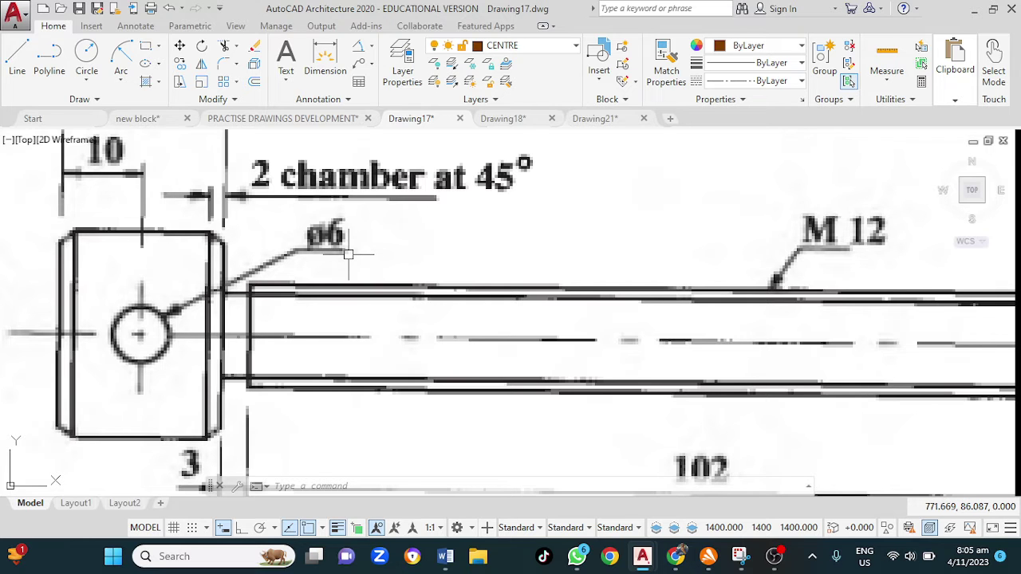
pyautogui.scroll(-5, 349, 254)
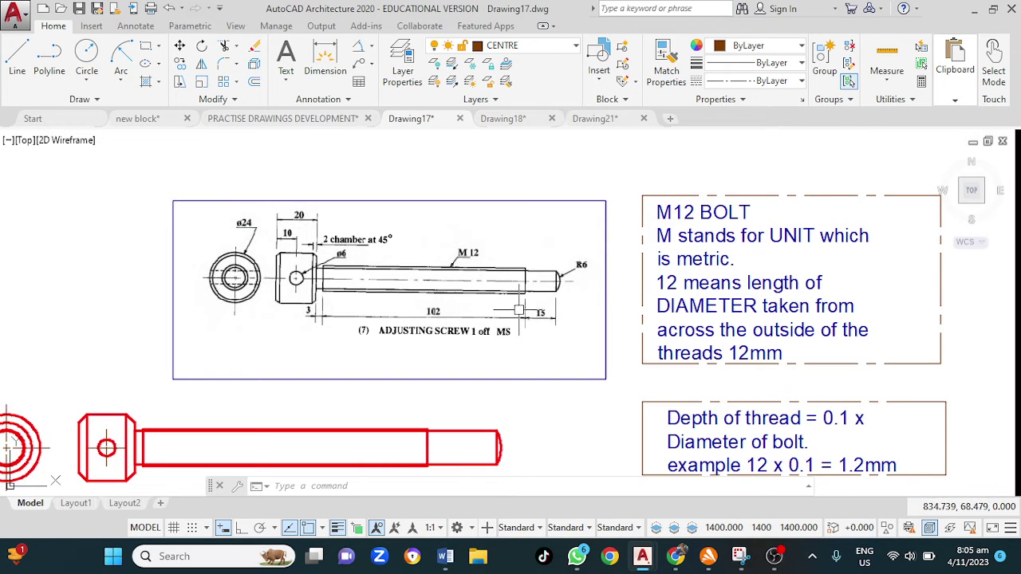
pyautogui.scroll(2, 390, 244)
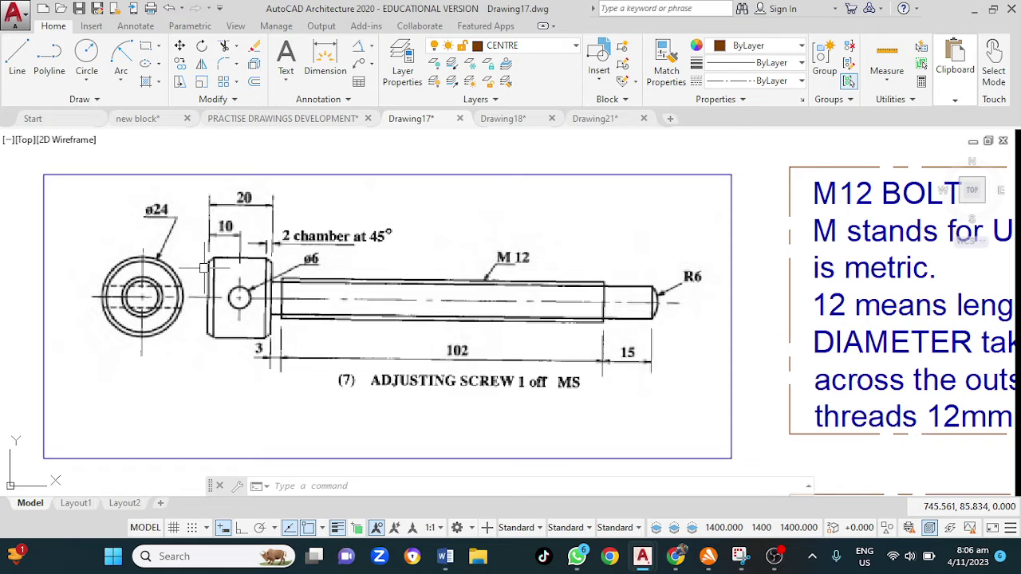
pyautogui.scroll(-2, 374, 391)
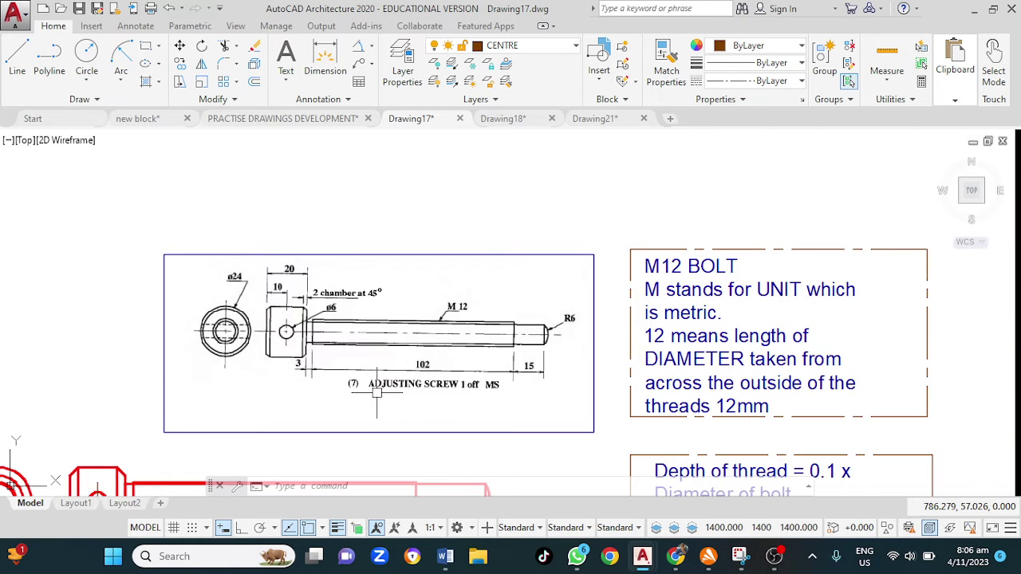
pyautogui.moveTo(376, 391); pyautogui.dragTo(375, 290, button='middle')
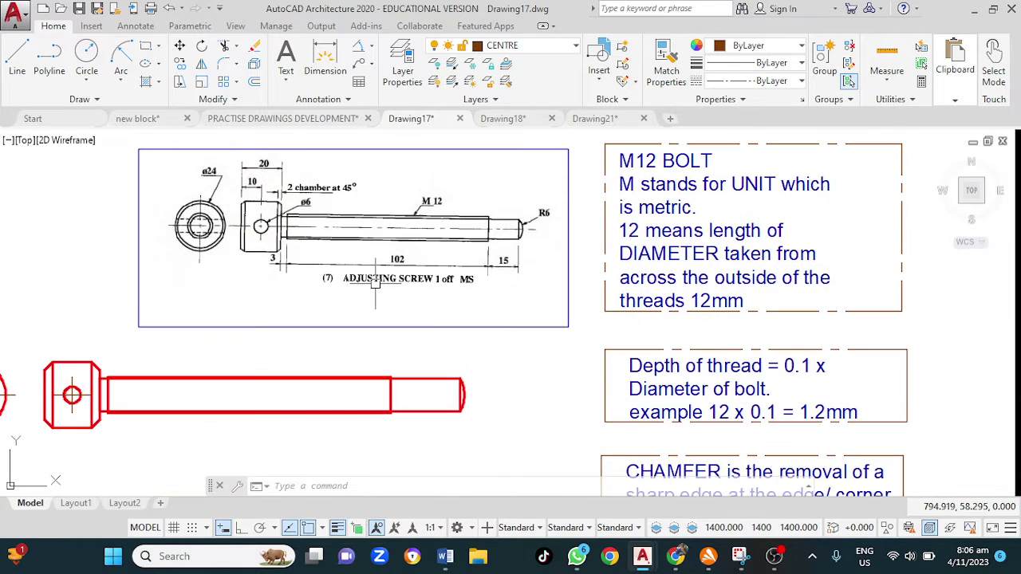
pyautogui.moveTo(317, 328)
pyautogui.mouseDown(button='middle')
pyautogui.moveTo(429, 275)
pyautogui.moveTo(338, 317)
pyautogui.mouseUp(button='middle')
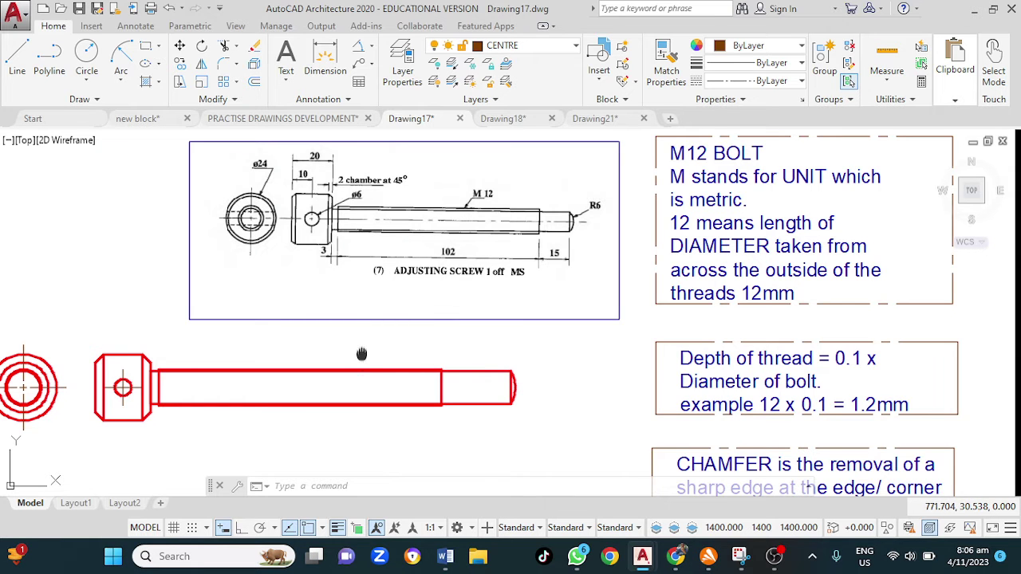
pyautogui.moveTo(362, 356); pyautogui.dragTo(402, 320, button='middle')
pyautogui.moveTo(342, 292); pyautogui.dragTo(283, 320, button='middle')
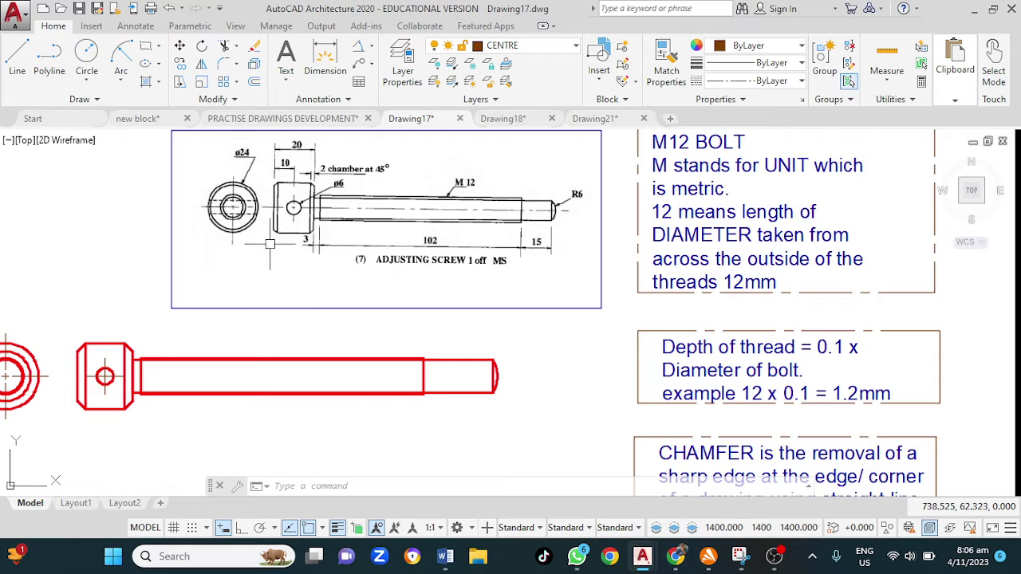
pyautogui.moveTo(318, 287); pyautogui.dragTo(275, 324, button='middle')
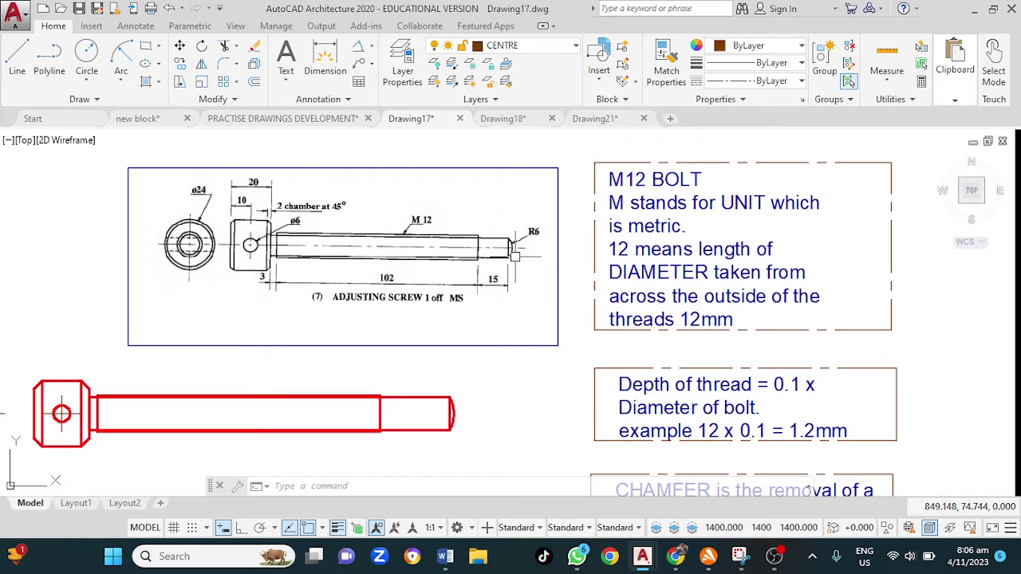
pyautogui.scroll(2, 522, 248)
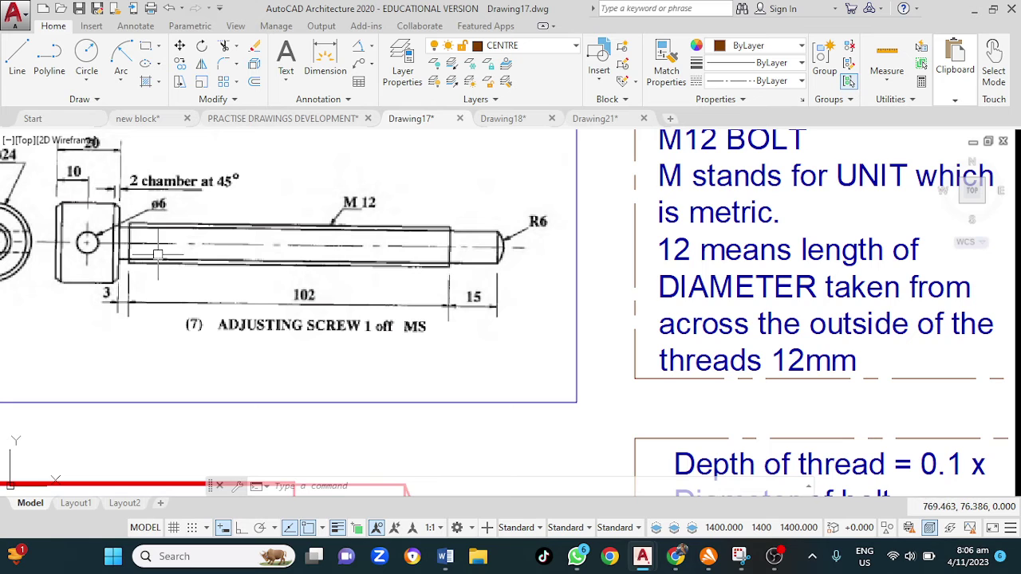
pyautogui.scroll(-1, 176, 259)
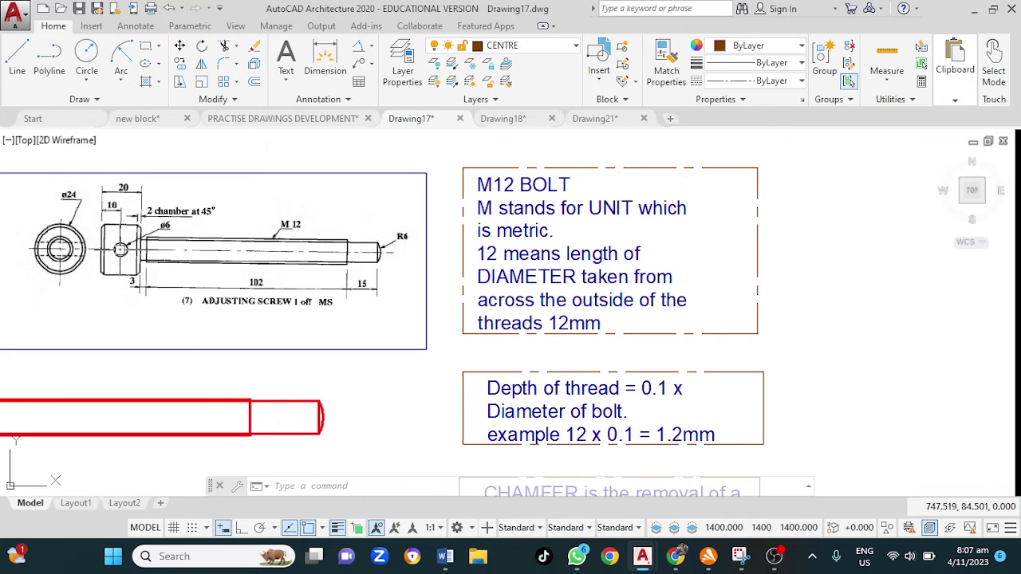
# Bring the screw title and bolt head back into view and make CON the current layer.
pyautogui.moveTo(183, 323)
pyautogui.mouseDown(button='middle')
pyautogui.moveTo(173, 273)
pyautogui.moveTo(196, 244)
pyautogui.mouseUp(button='middle')
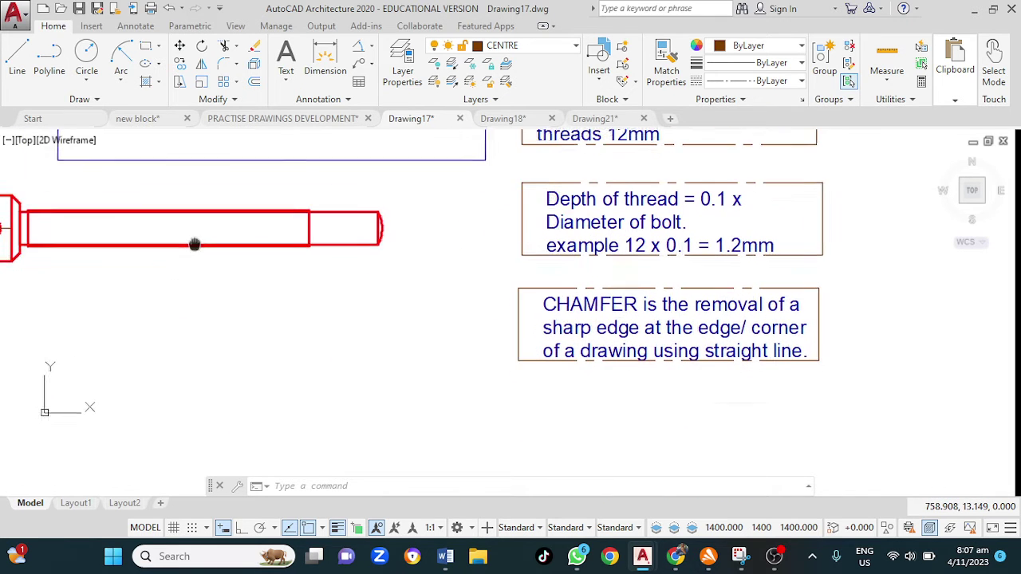
pyautogui.moveTo(194, 287); pyautogui.dragTo(306, 321, button='middle')
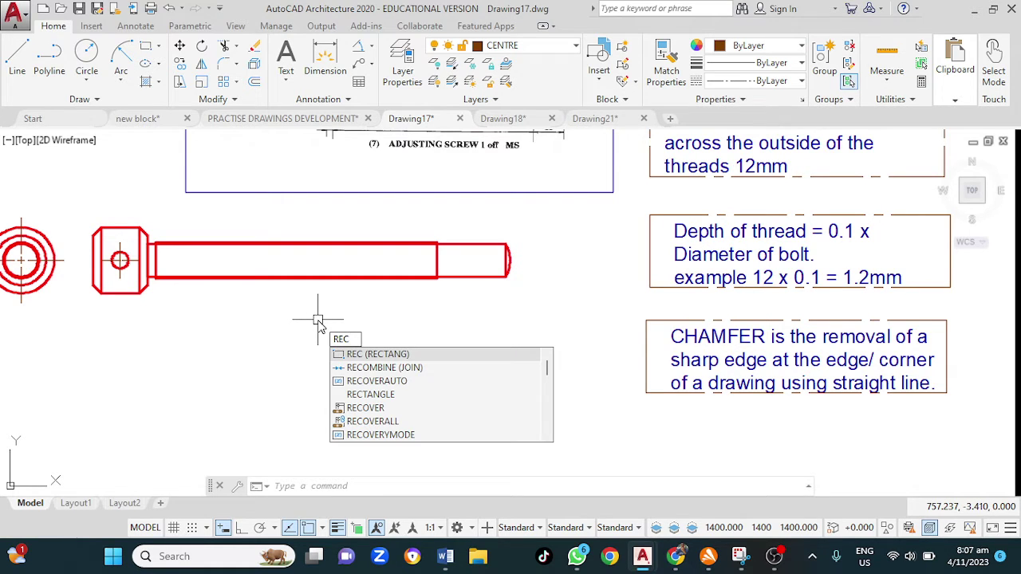
pyautogui.press('Return')
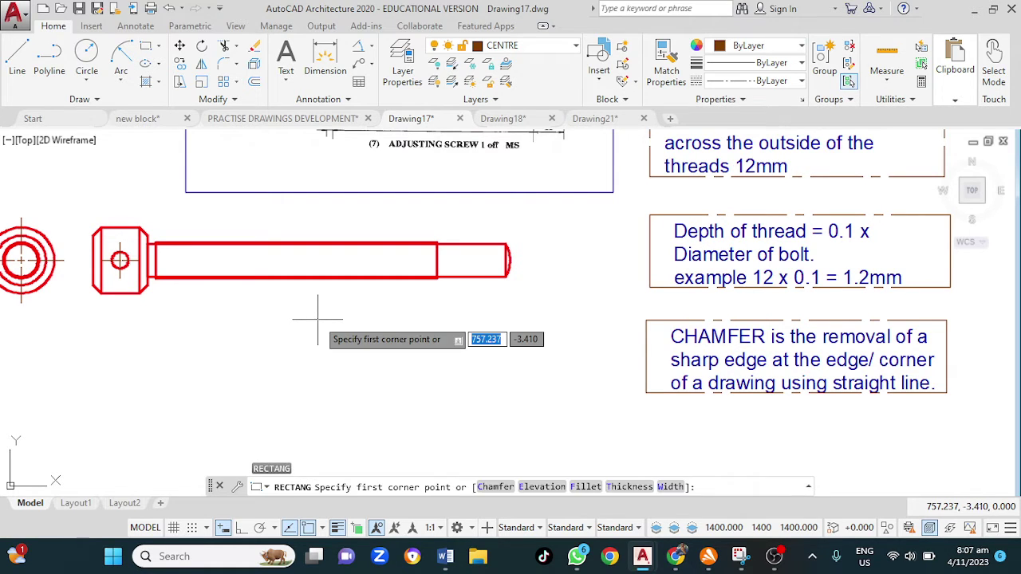
pyautogui.click(519, 51)
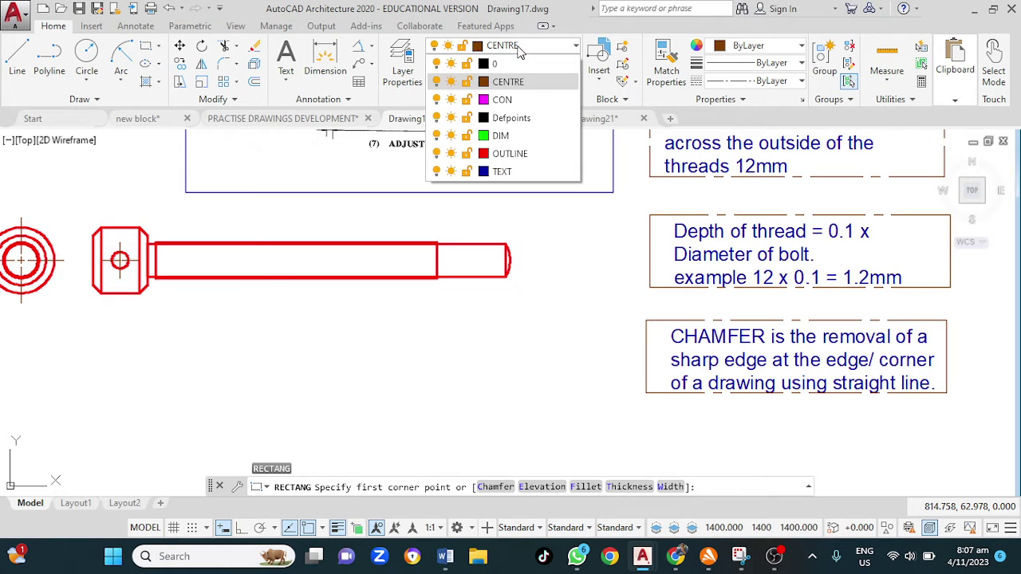
pyautogui.click(506, 100)
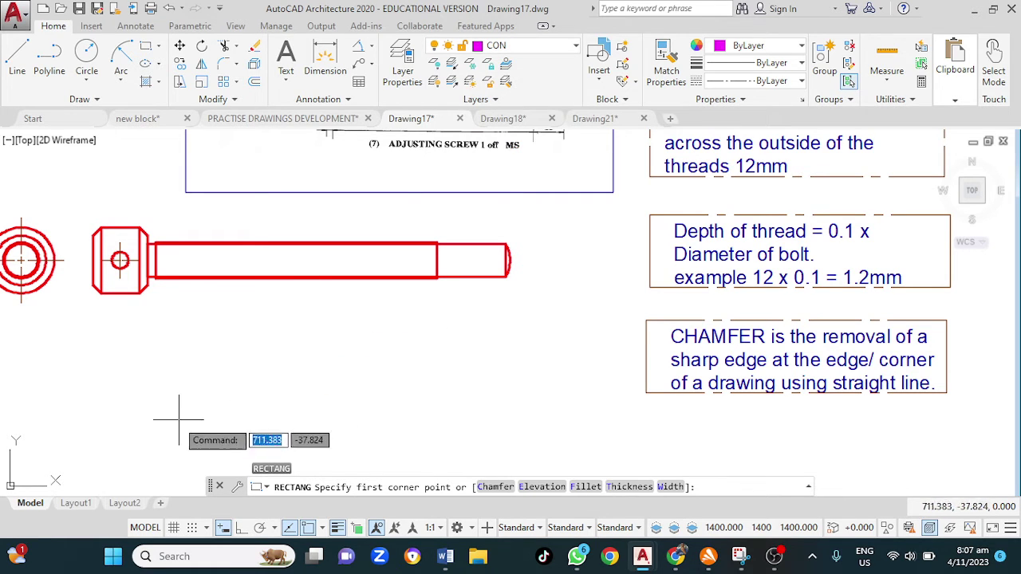
# Abandon the first rectangle attempt below the bolt and restart the REC command.
pyautogui.click(124, 413)
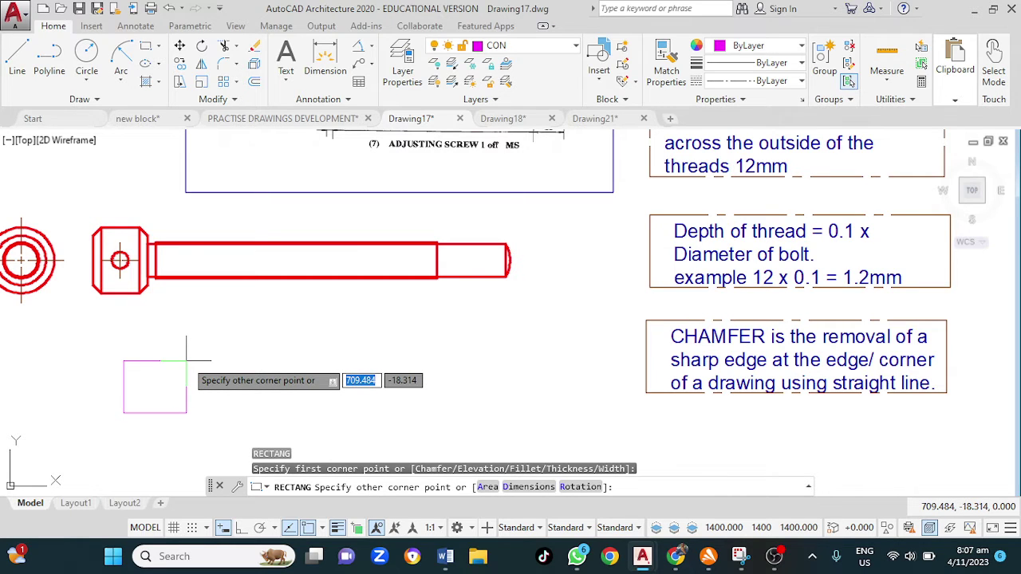
pyautogui.write('@')
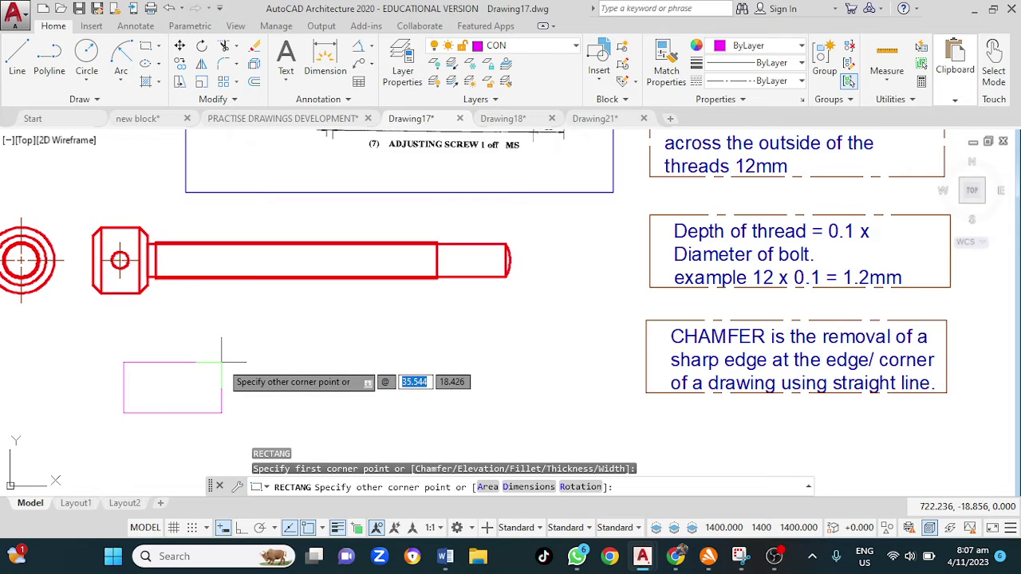
pyautogui.press('Escape')
pyautogui.write('re')
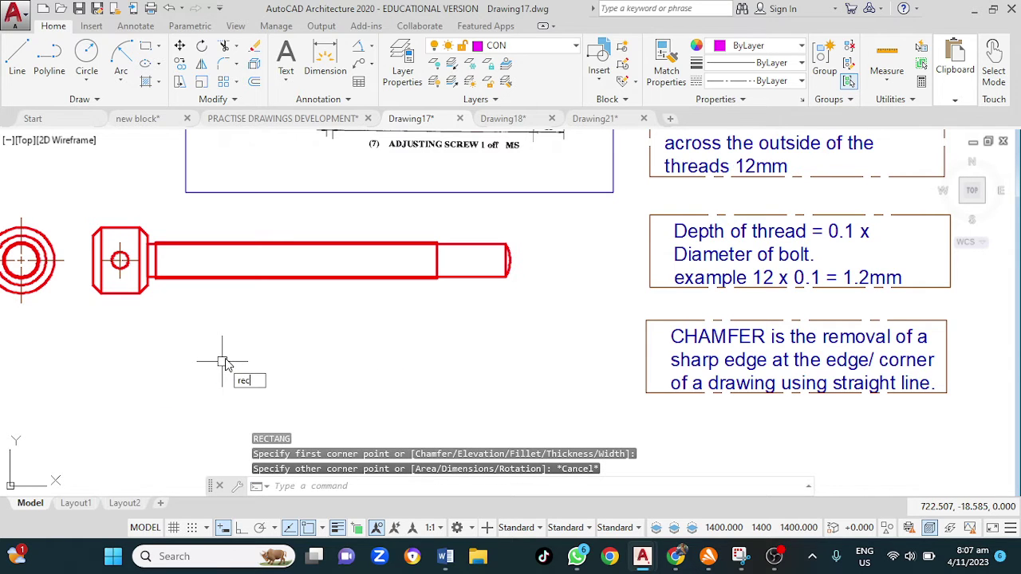
pyautogui.write('c')
pyautogui.press('Return')
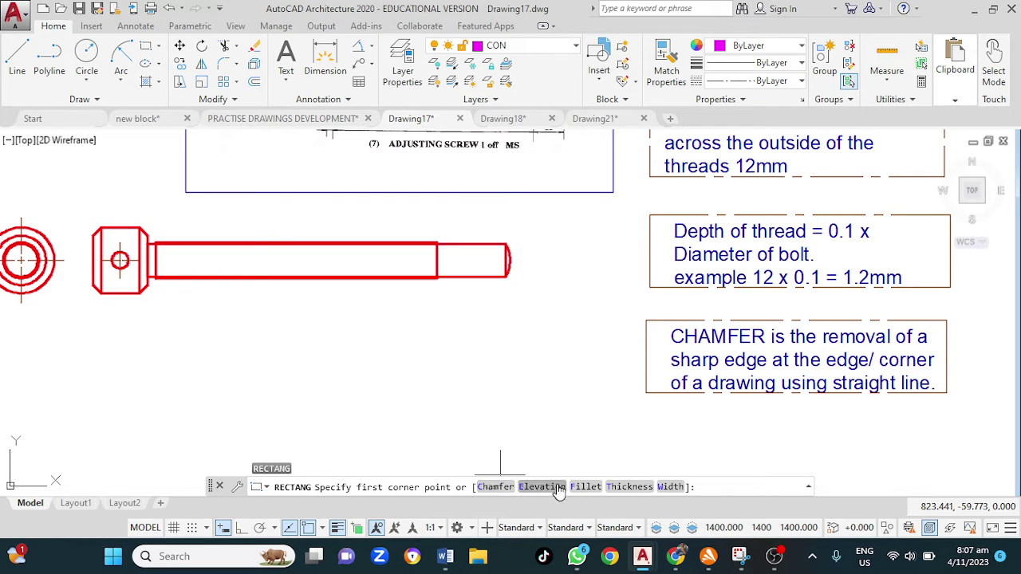
# Give the rectangle chamfered corners with first and second distances both 2.
pyautogui.click(496, 488)
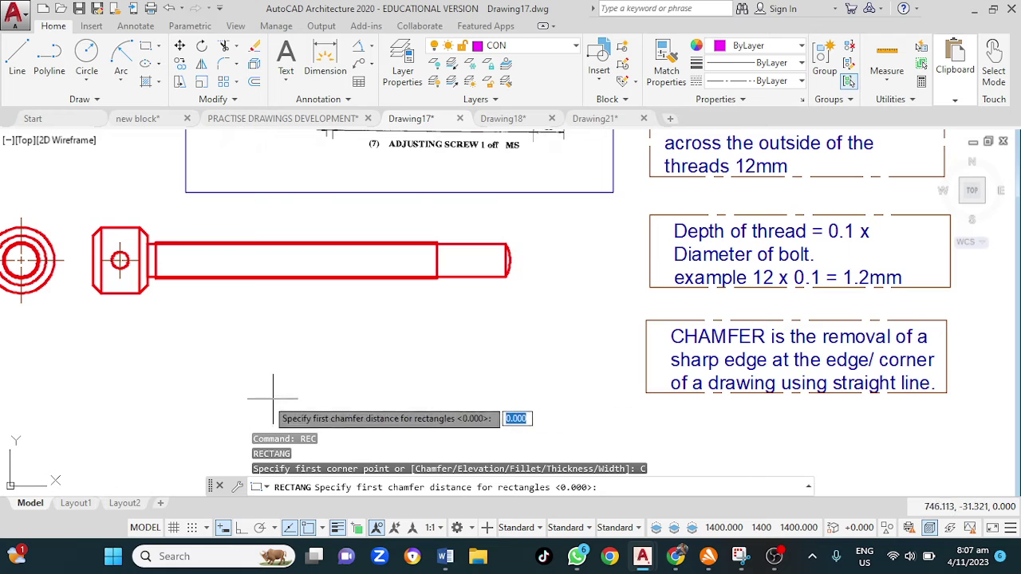
pyautogui.click(143, 429)
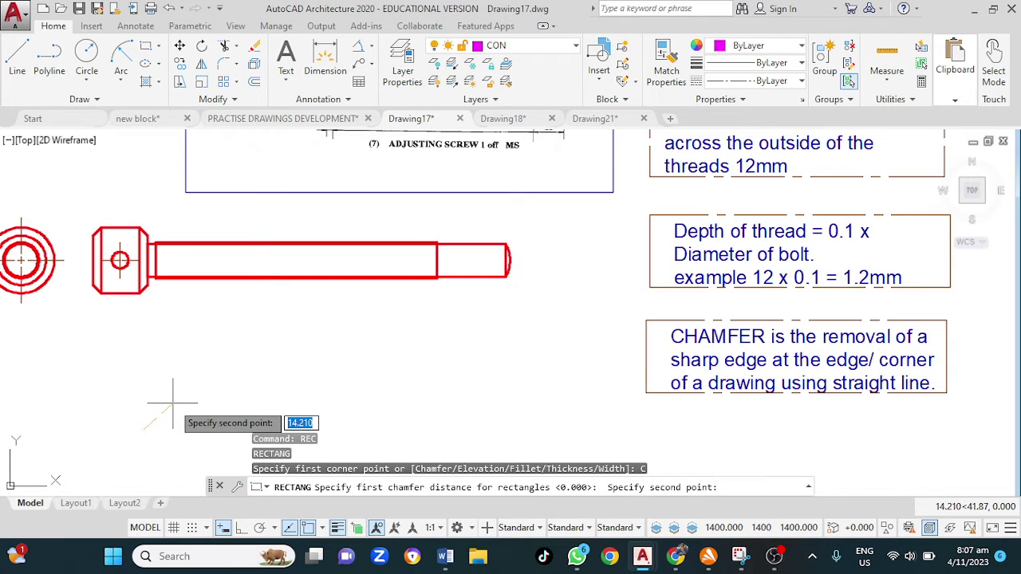
pyautogui.write('2')
pyautogui.press('Return')
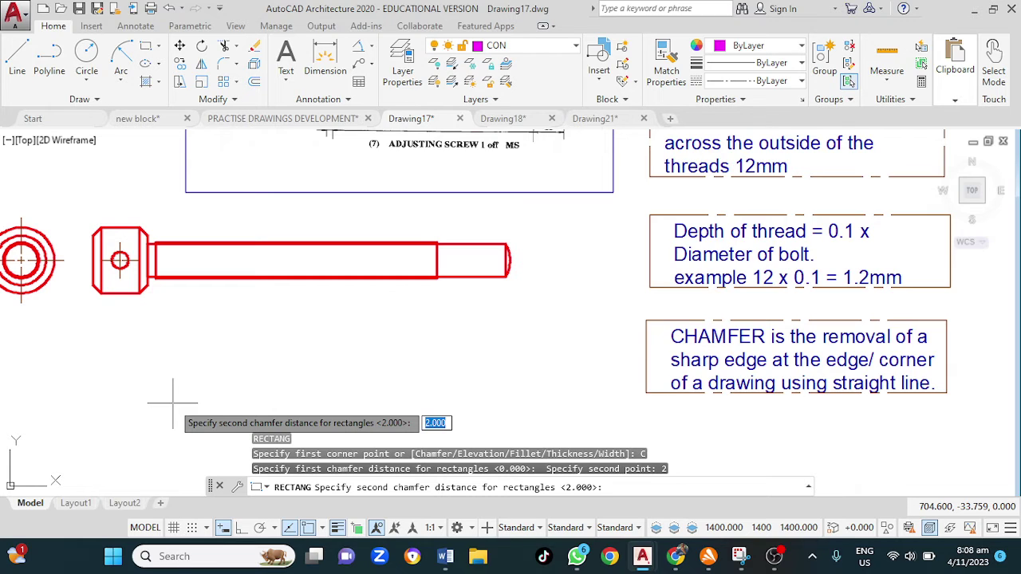
pyautogui.write('2')
pyautogui.press('Return')
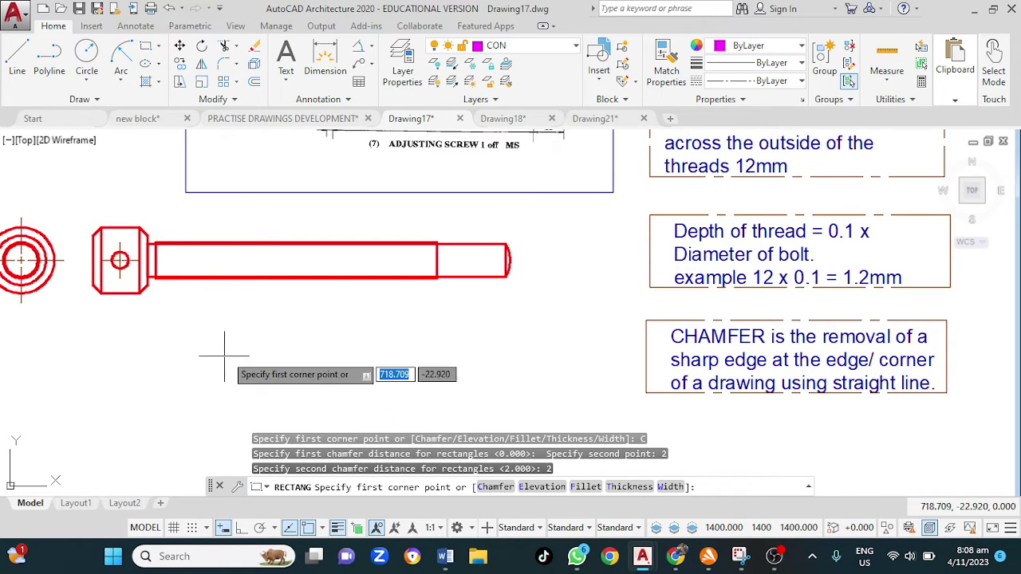
# Draw a 20 × 24 chamfered rectangle with its first corner just below the bolt head.
pyautogui.moveTo(265, 184)
pyautogui.mouseDown(button='middle')
pyautogui.moveTo(247, 311)
pyautogui.moveTo(150, 340)
pyautogui.mouseUp(button='middle')
pyautogui.scroll(5, 209, 215)
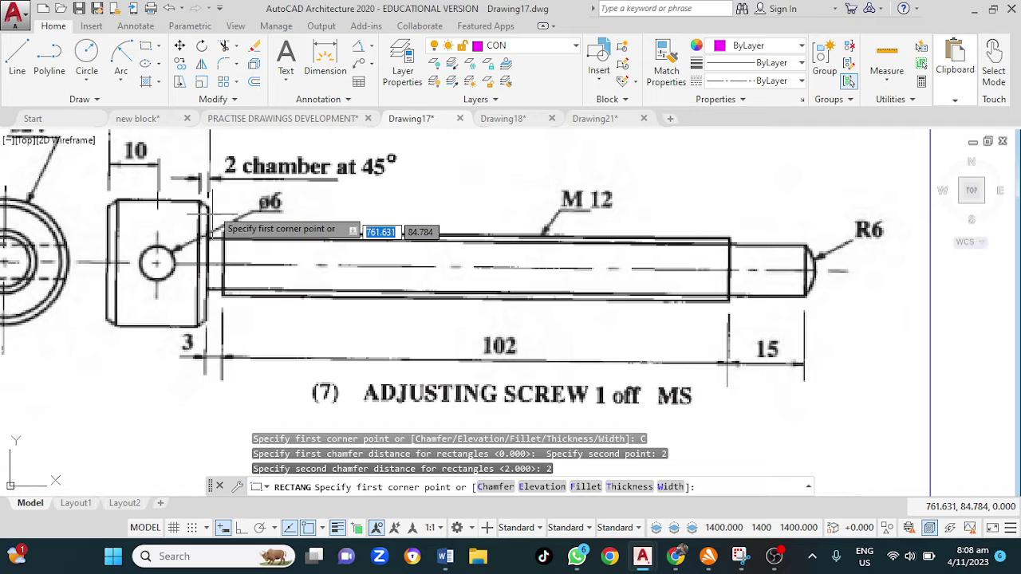
pyautogui.moveTo(178, 385)
pyautogui.mouseDown(button='middle')
pyautogui.moveTo(212, 346)
pyautogui.moveTo(262, 341)
pyautogui.moveTo(239, 333)
pyautogui.mouseUp(button='middle')
pyautogui.scroll(-5, 227, 344)
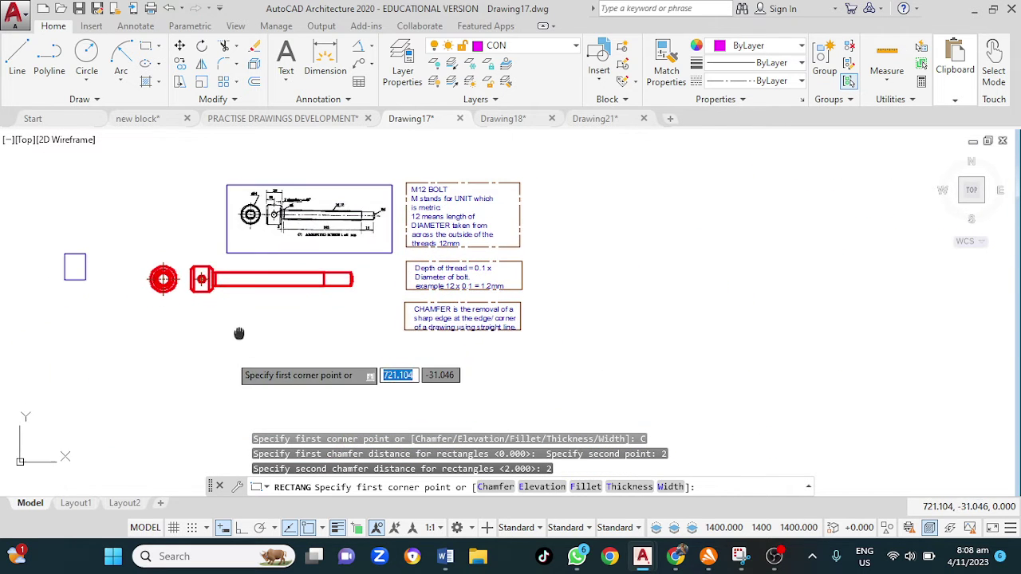
pyautogui.scroll(5, 240, 334)
pyautogui.click(185, 346)
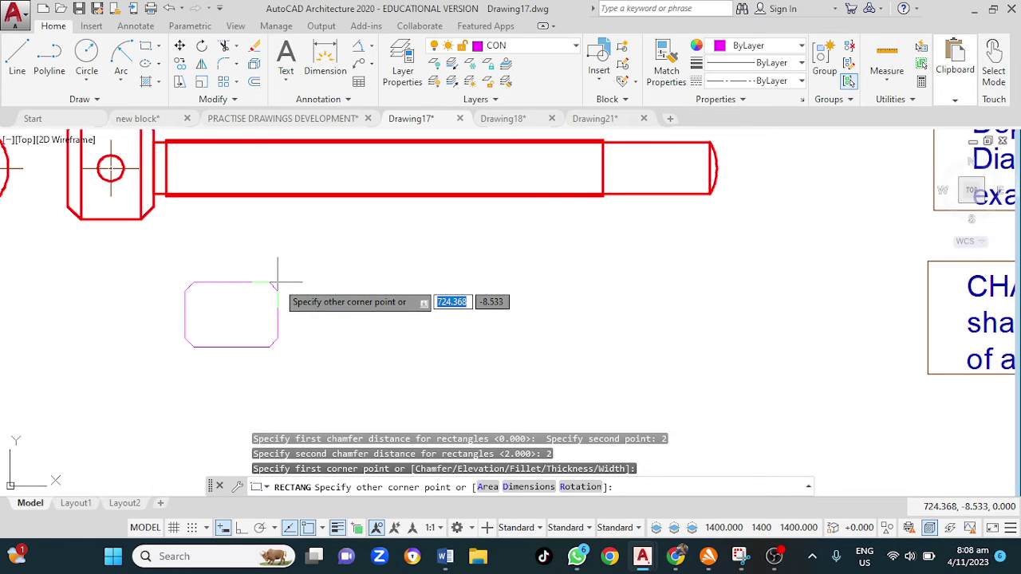
pyautogui.write('@')
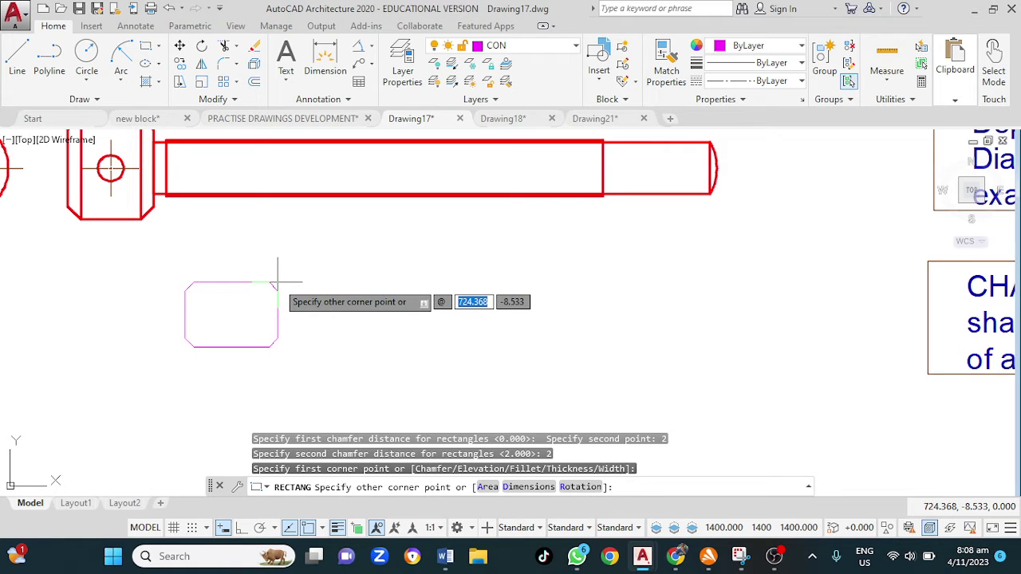
pyautogui.write('20')
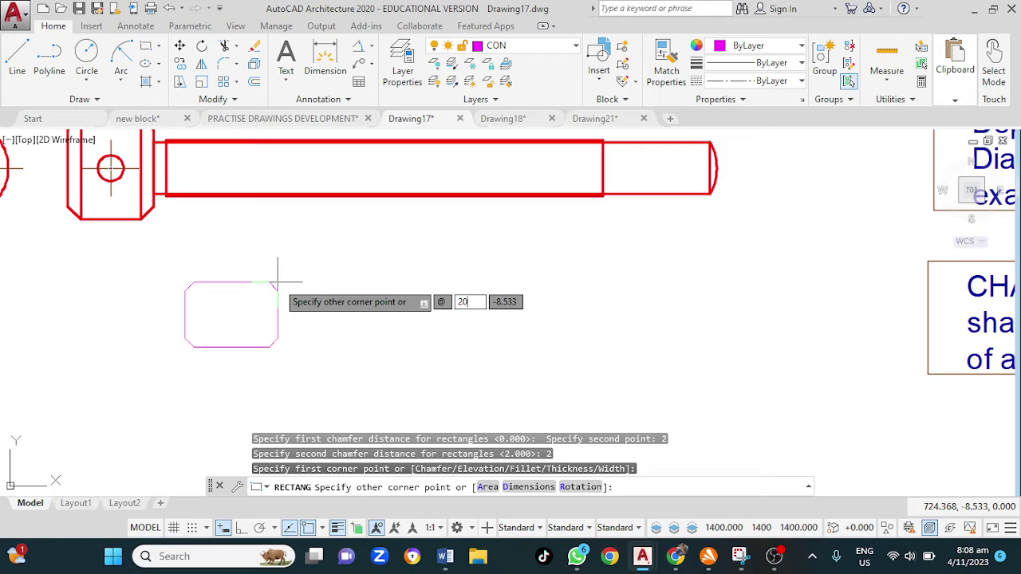
pyautogui.press('Tab')
pyautogui.write('2')
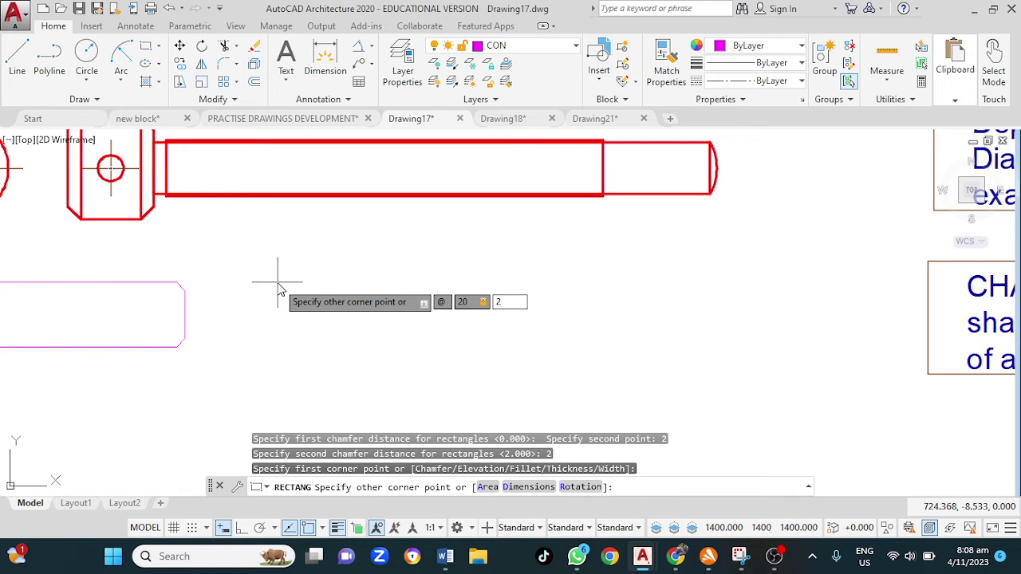
pyautogui.write('4')
pyautogui.press('Return')
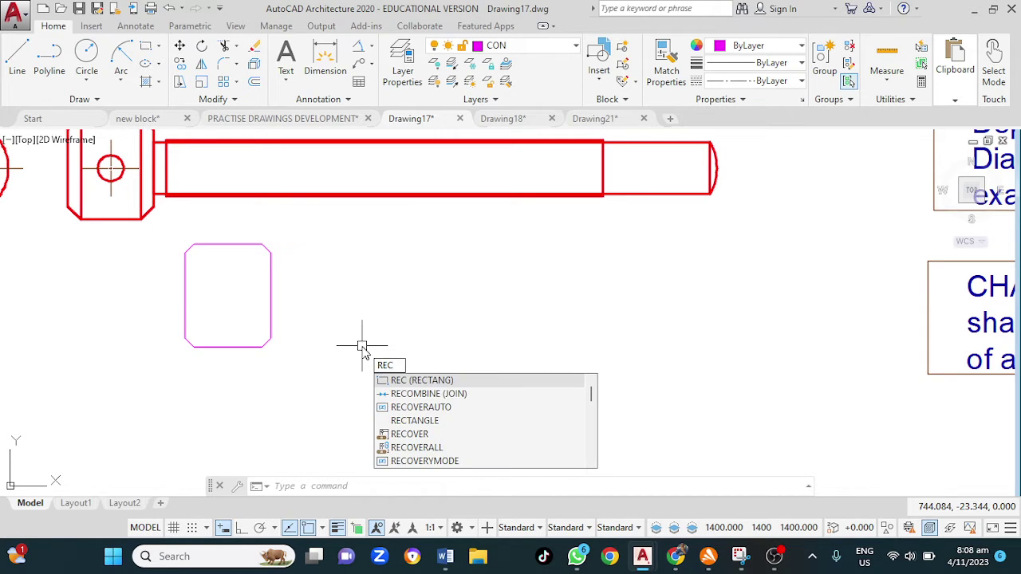
# Restart the rectangle tool with both chamfer distances set to 2.
pyautogui.press('Return')
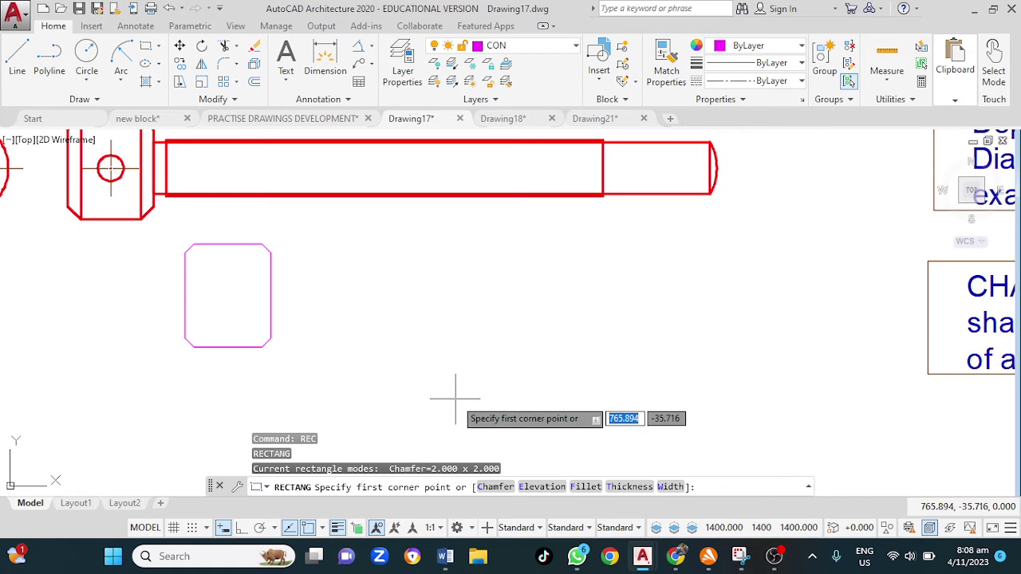
pyautogui.click(495, 486)
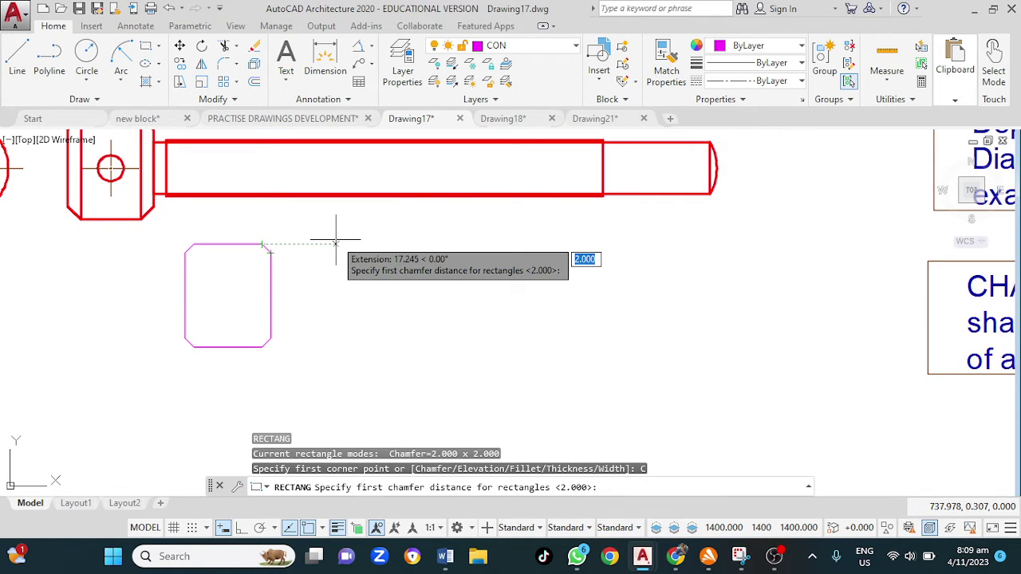
pyautogui.write('2')
pyautogui.press('Return')
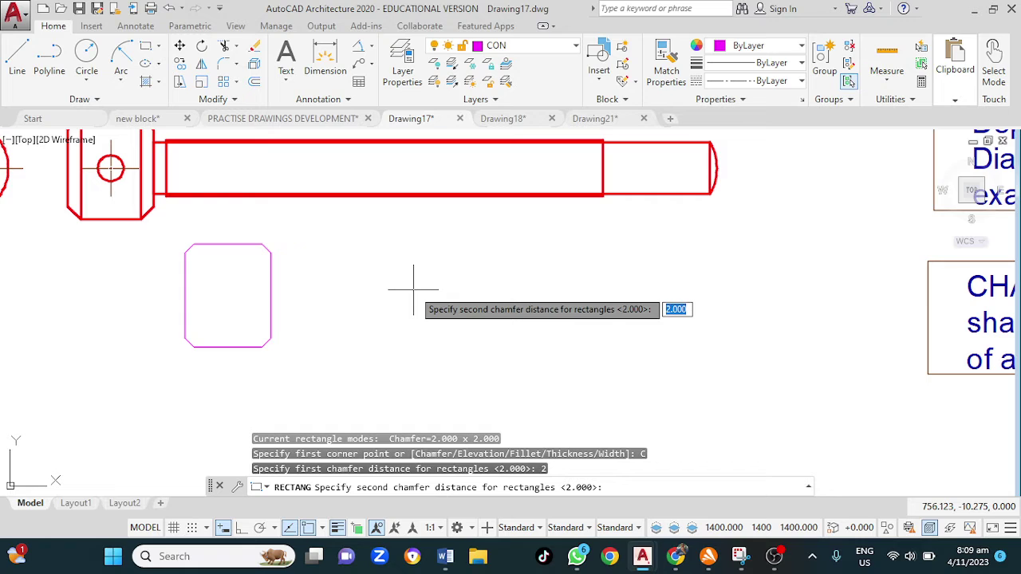
pyautogui.write('2')
pyautogui.press('Return')
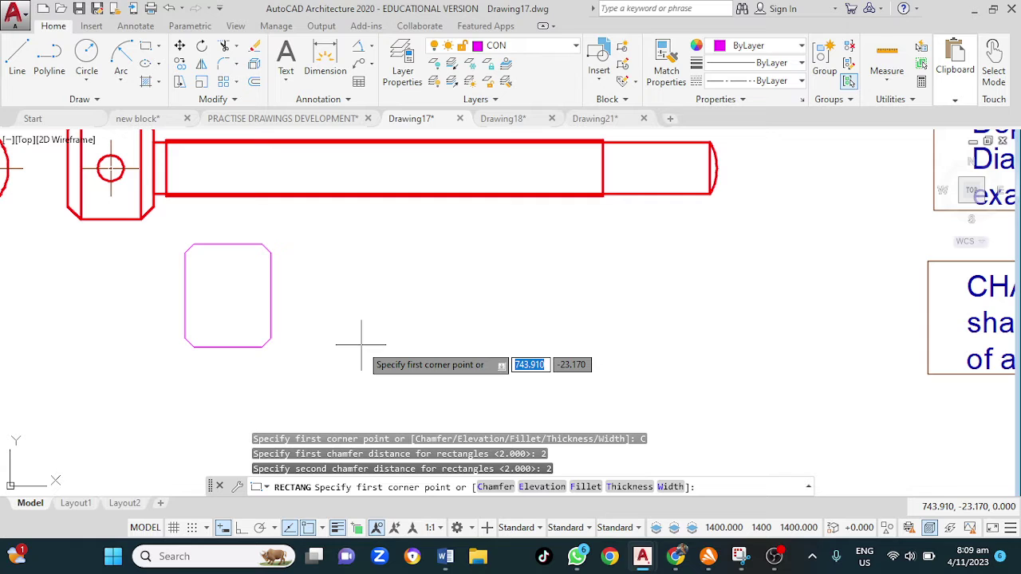
# Draw the second 20 × 24 rectangle to the right of the first one.
pyautogui.click(361, 346)
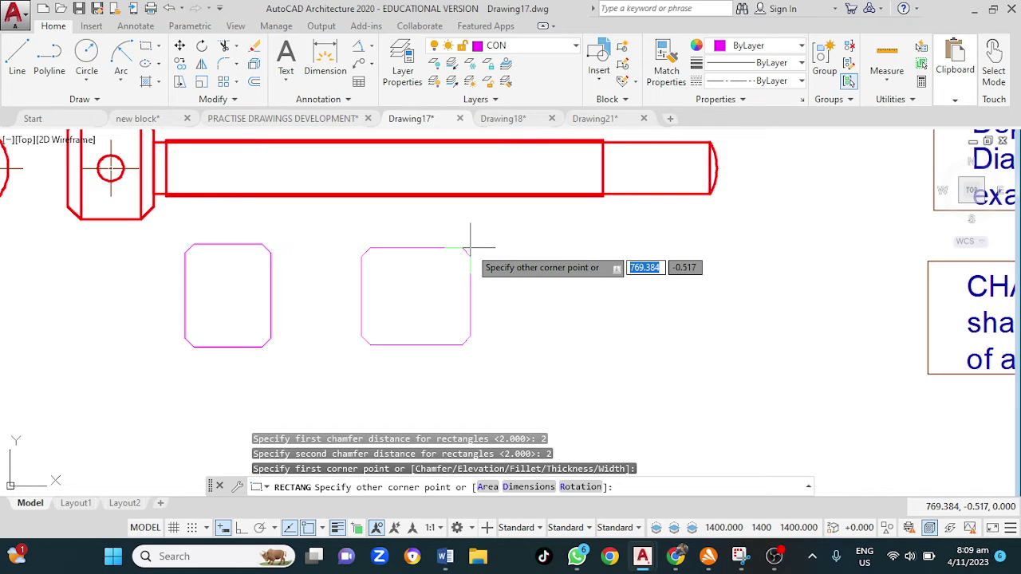
pyautogui.write('@')
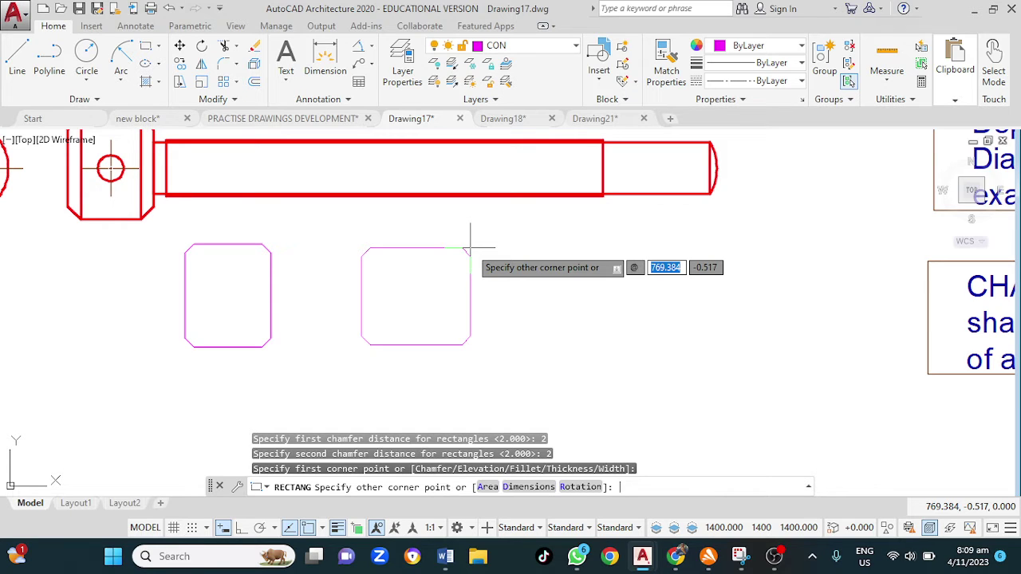
pyautogui.write('20')
pyautogui.press('Tab')
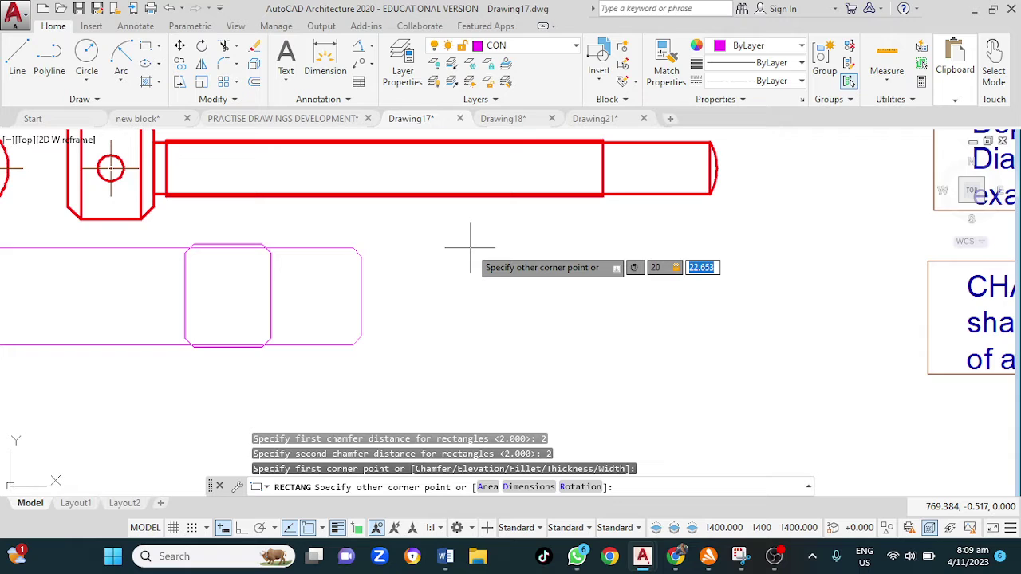
pyautogui.write('24')
pyautogui.press('Return')
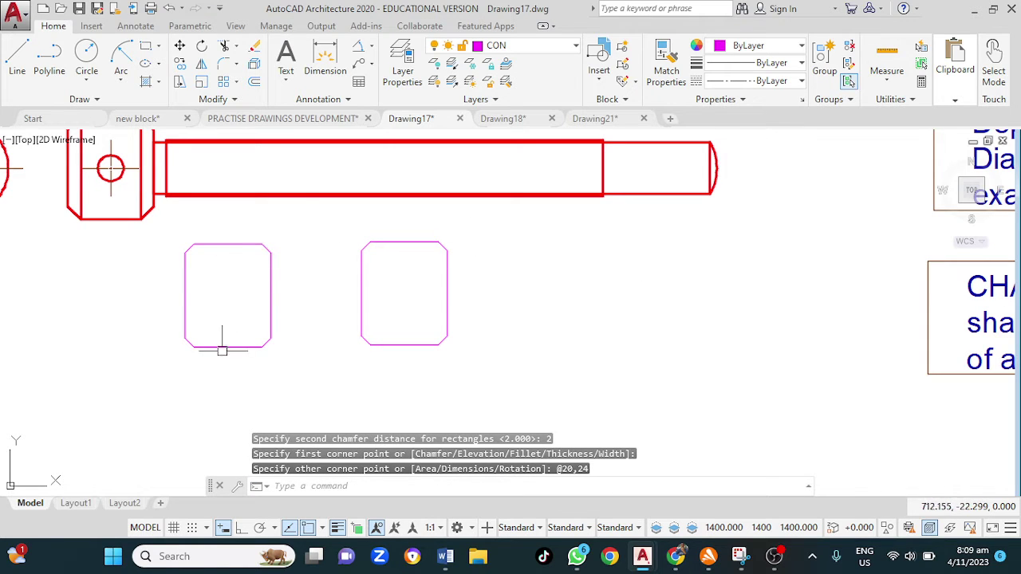
# Draw vertical lines from the right and left top chamfer corners down to the second rectangle's bottom edge.
pyautogui.moveTo(116, 273); pyautogui.dragTo(120, 321, button='middle')
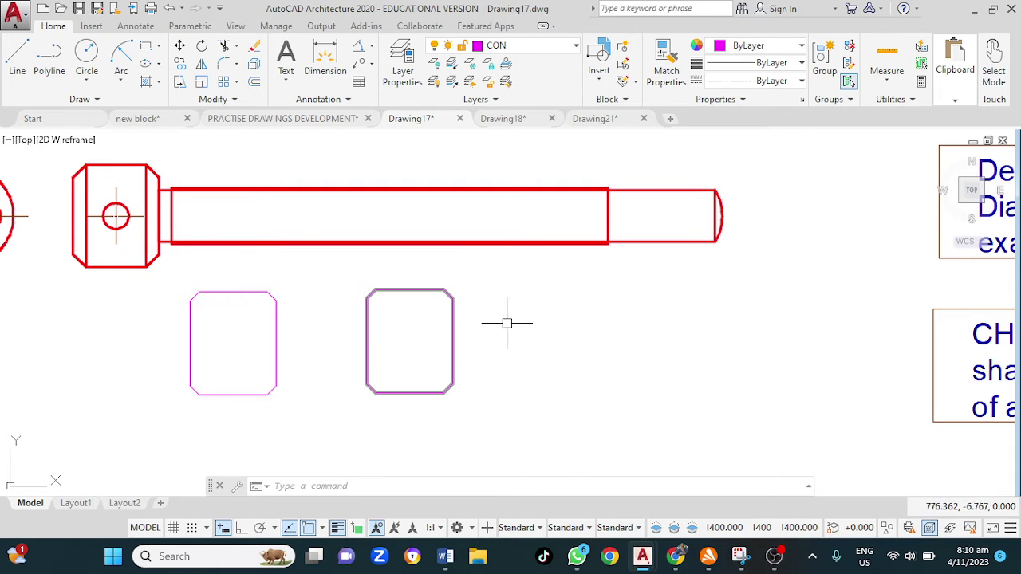
pyautogui.write('L')
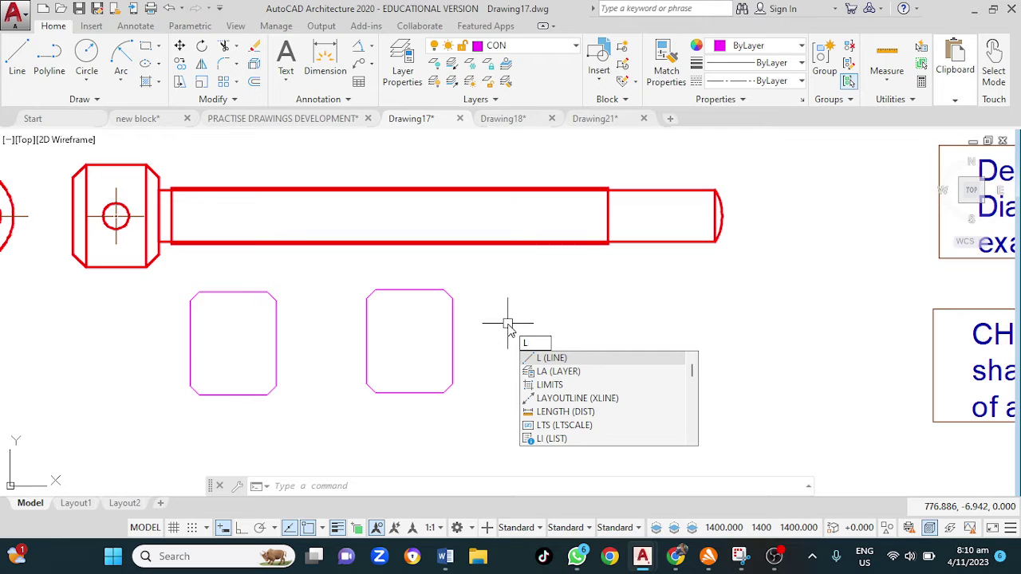
pyautogui.press('Return')
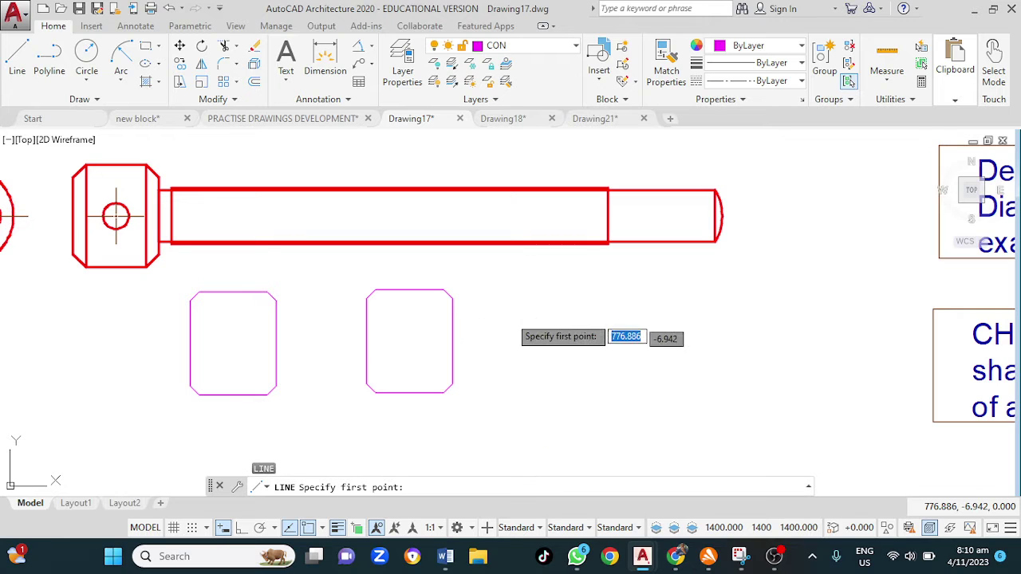
pyautogui.click(443, 289)
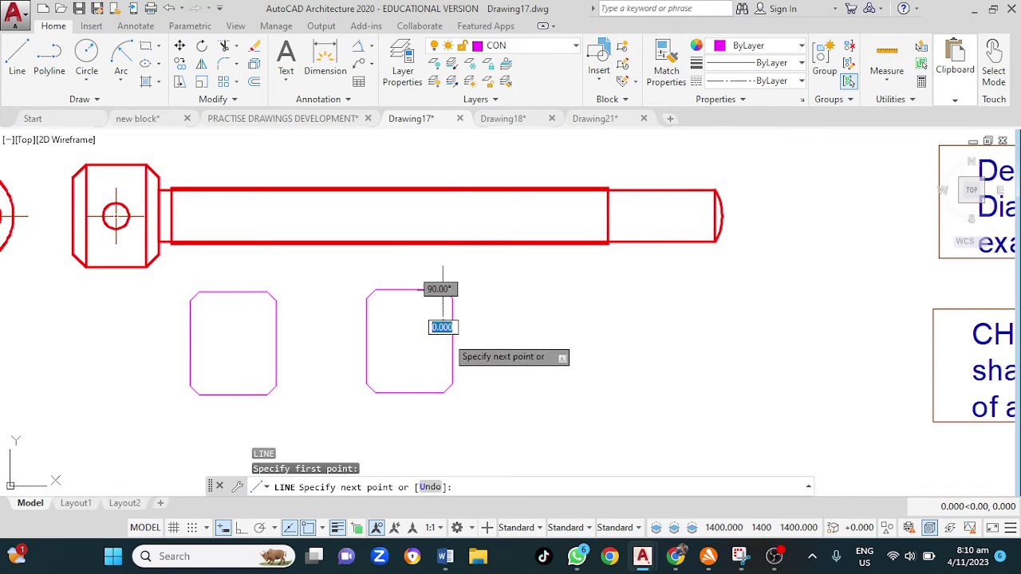
pyautogui.click(444, 391)
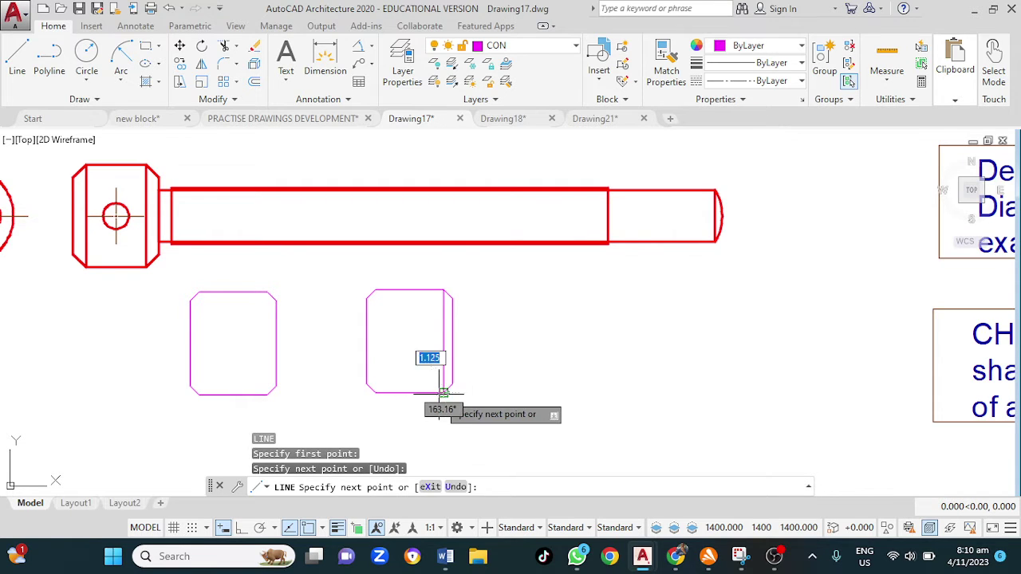
pyautogui.press('Return')
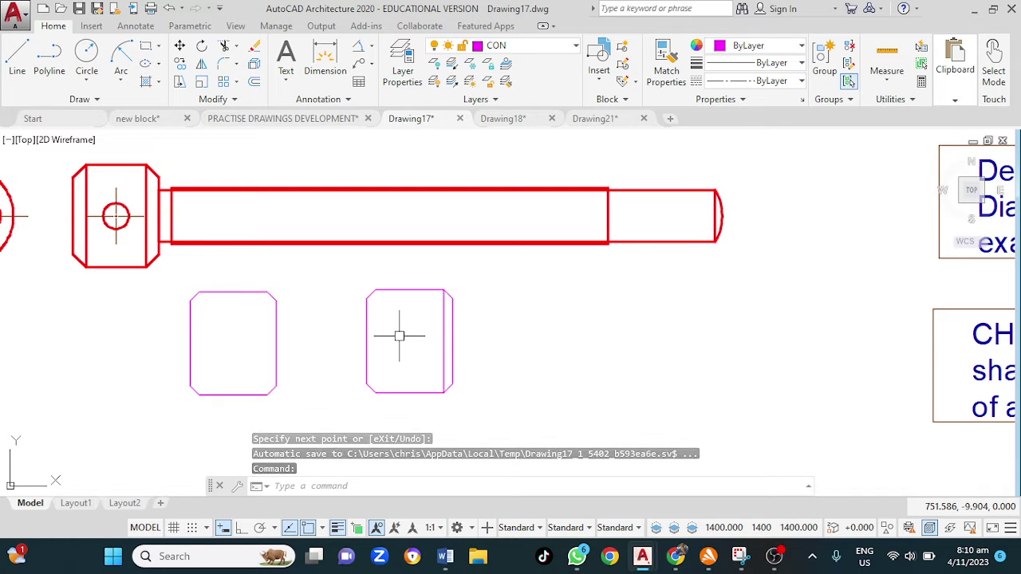
pyautogui.press('Return')
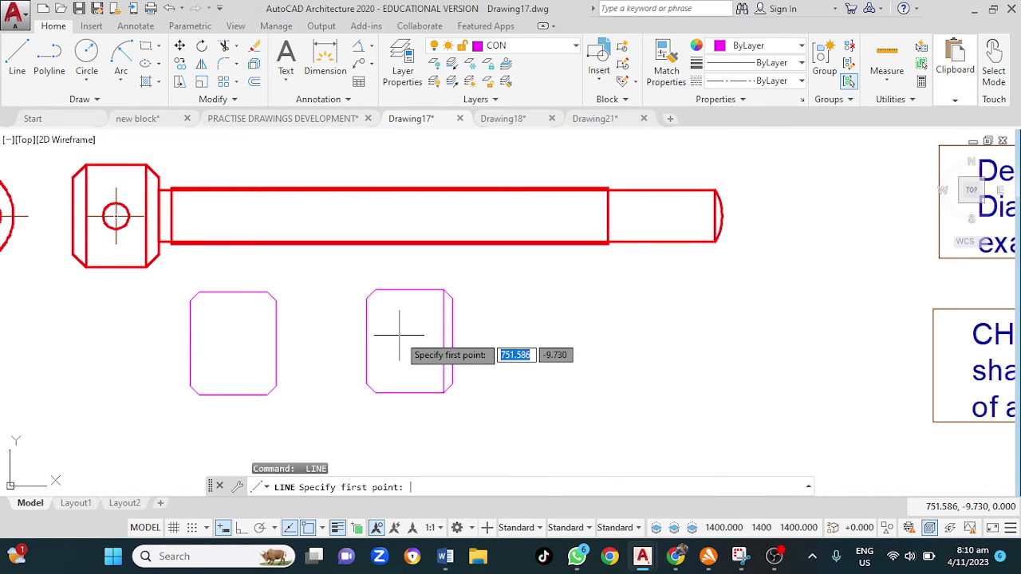
pyautogui.click(373, 293)
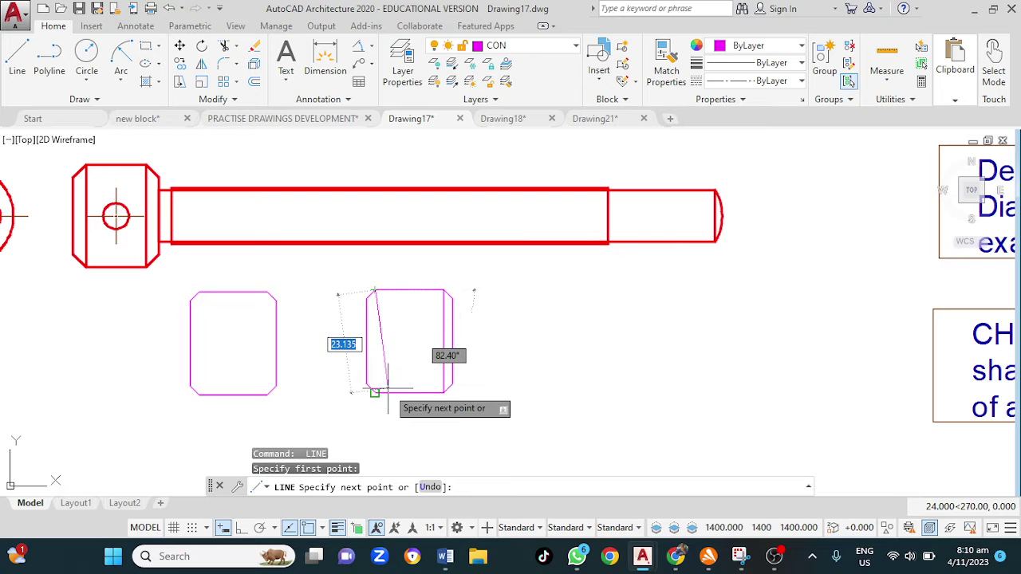
pyautogui.click(374, 393)
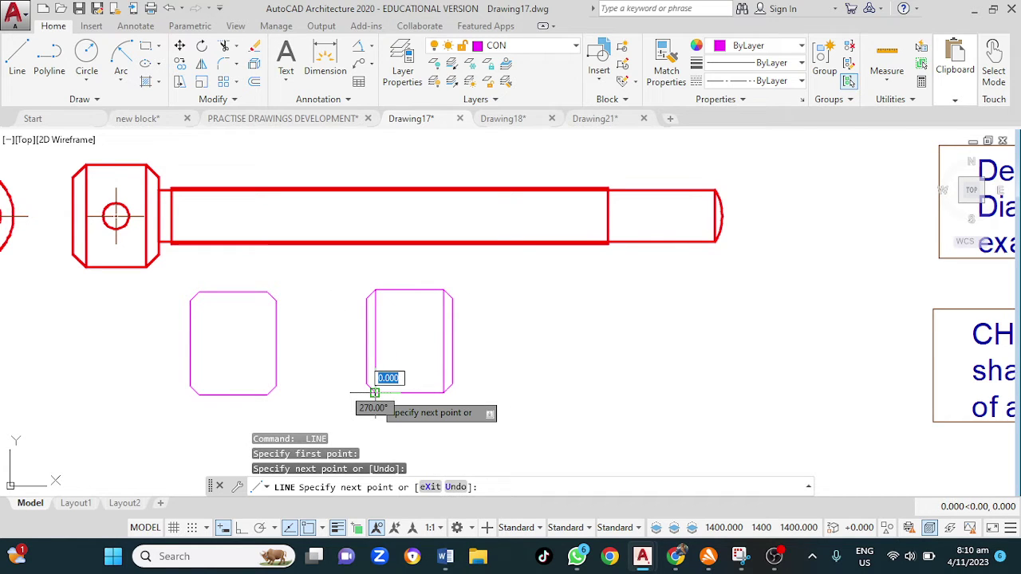
pyautogui.press('Escape')
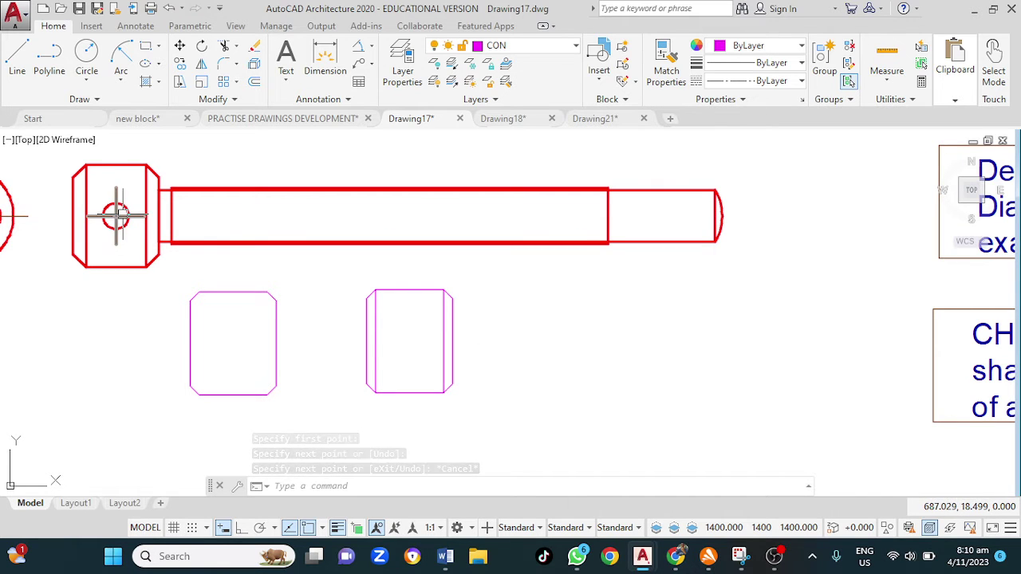
pyautogui.moveTo(265, 162); pyautogui.dragTo(275, 431, button='middle')
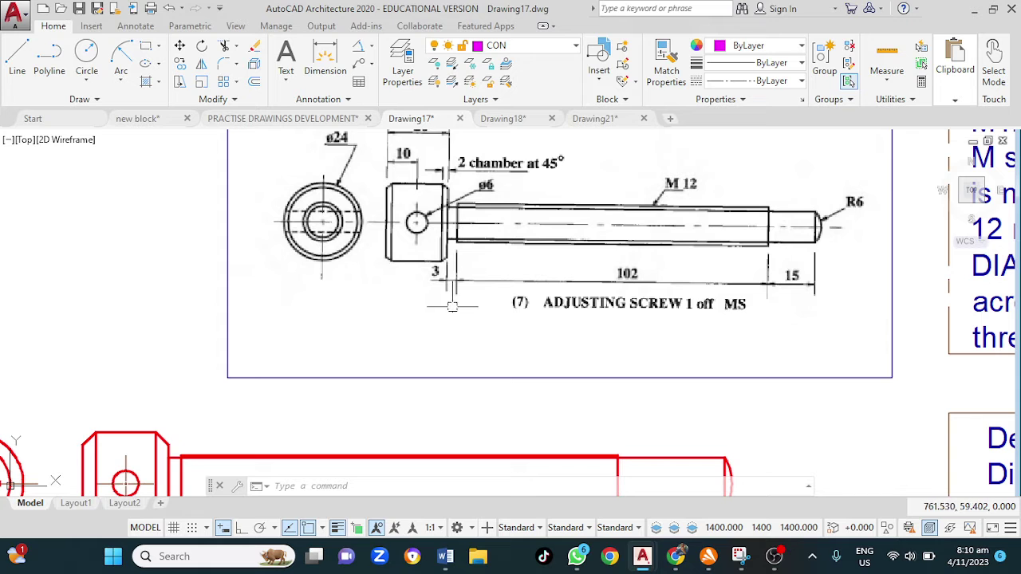
pyautogui.moveTo(452, 347); pyautogui.dragTo(391, 154, button='middle')
pyautogui.moveTo(447, 381); pyautogui.dragTo(444, 303, button='middle')
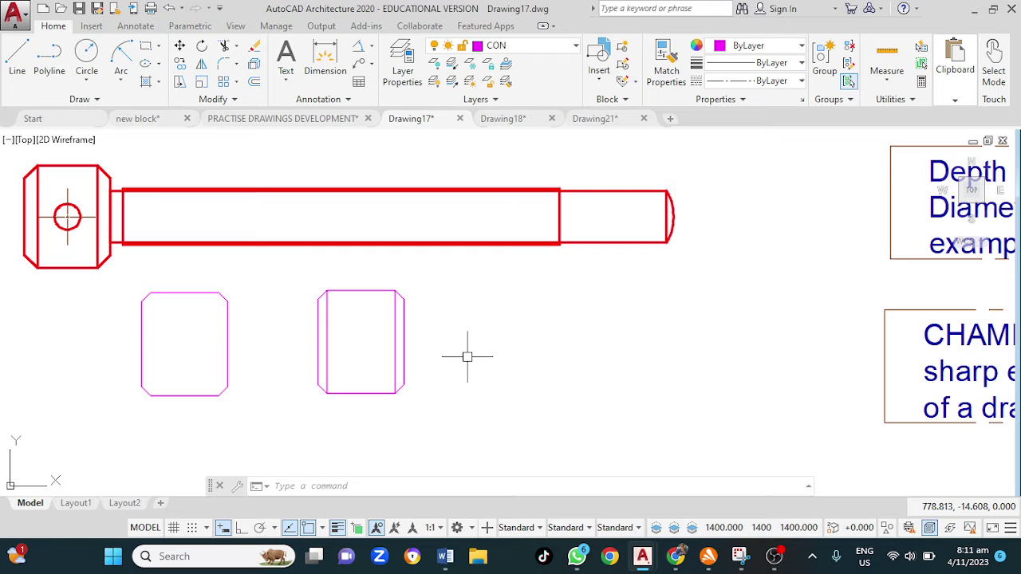
# Draw a diameter 6 circle centred midway between the right rectangle's top and bottom edge midpoints.
pyautogui.write('c')
pyautogui.press('Return')
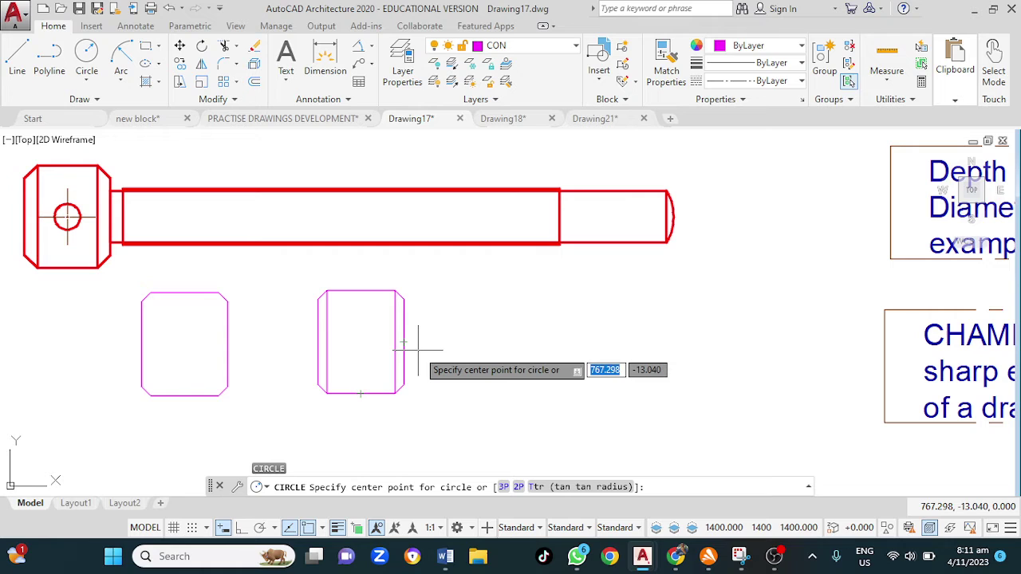
pyautogui.write('m2')
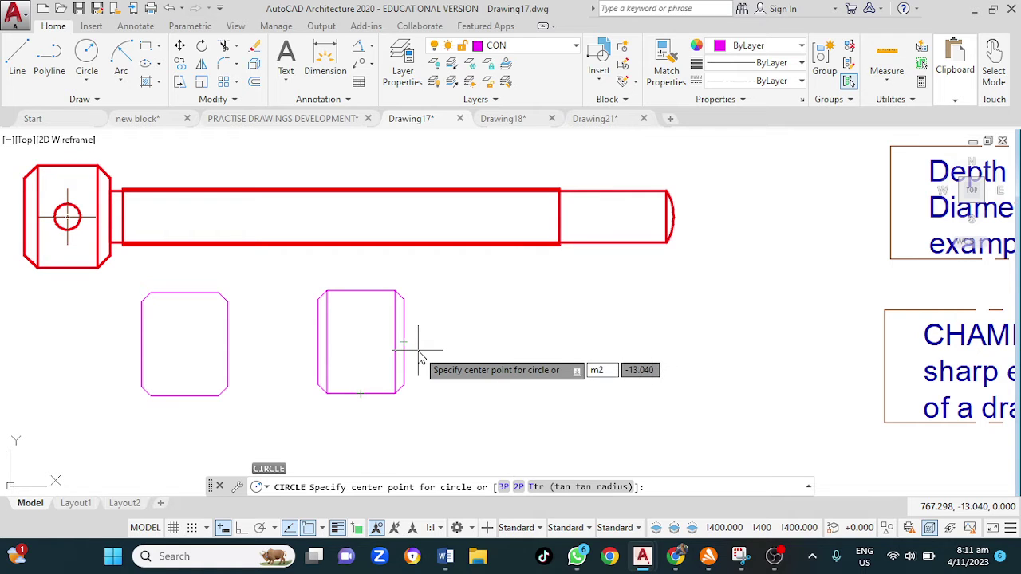
pyautogui.write('p')
pyautogui.press('Return')
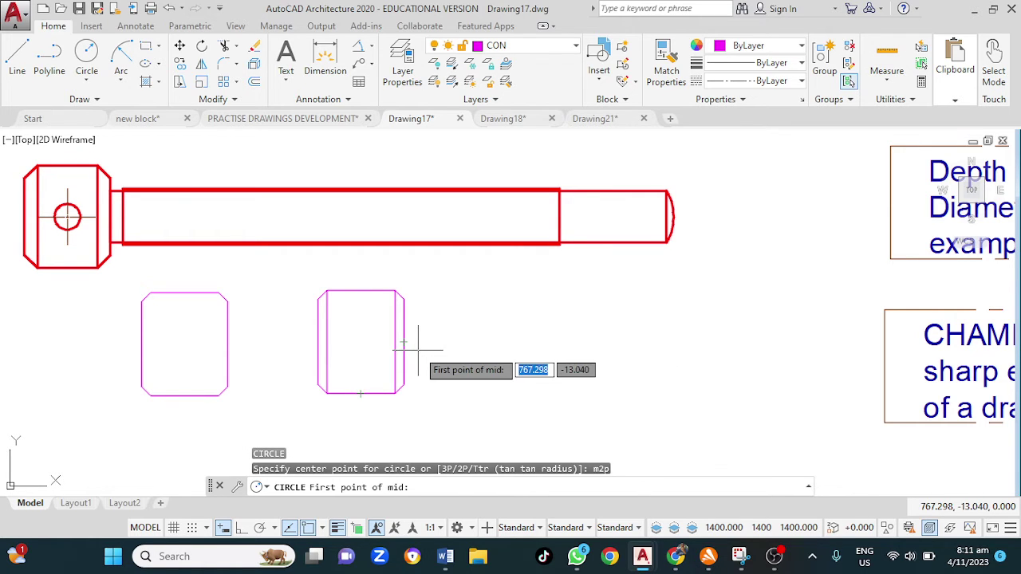
pyautogui.click(360, 291)
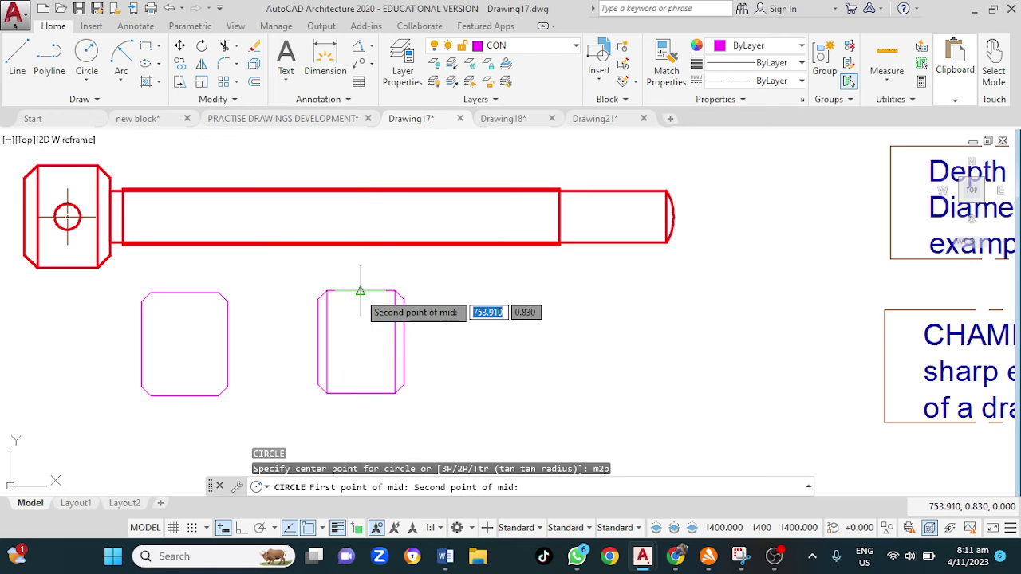
pyautogui.click(359, 393)
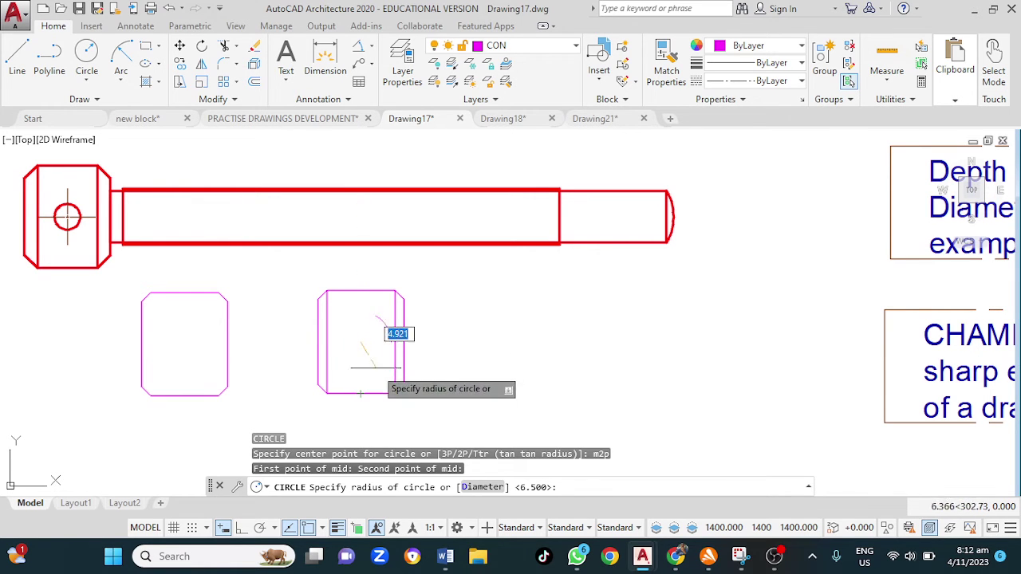
pyautogui.click(480, 487)
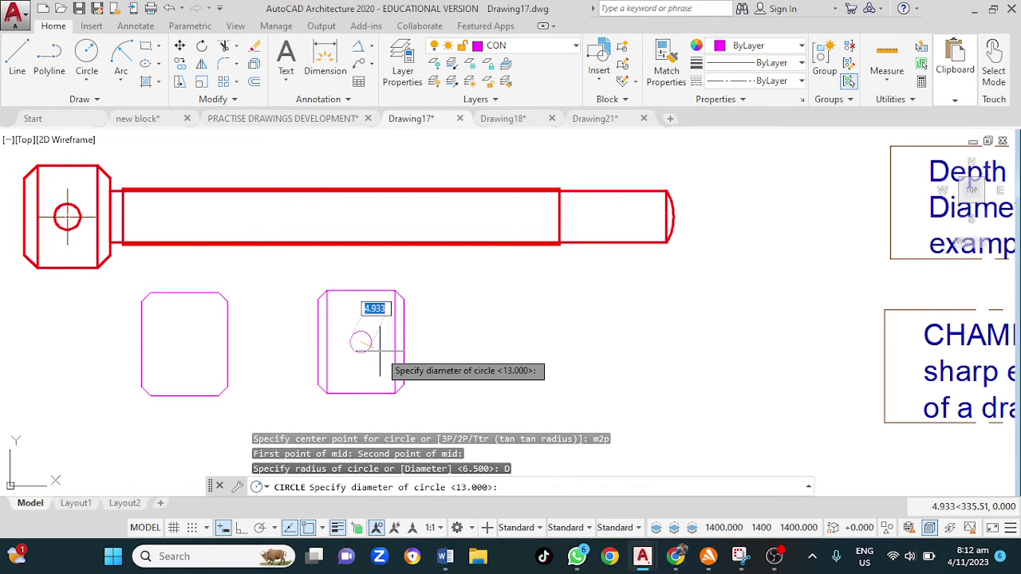
pyautogui.write('6')
pyautogui.press('Return')
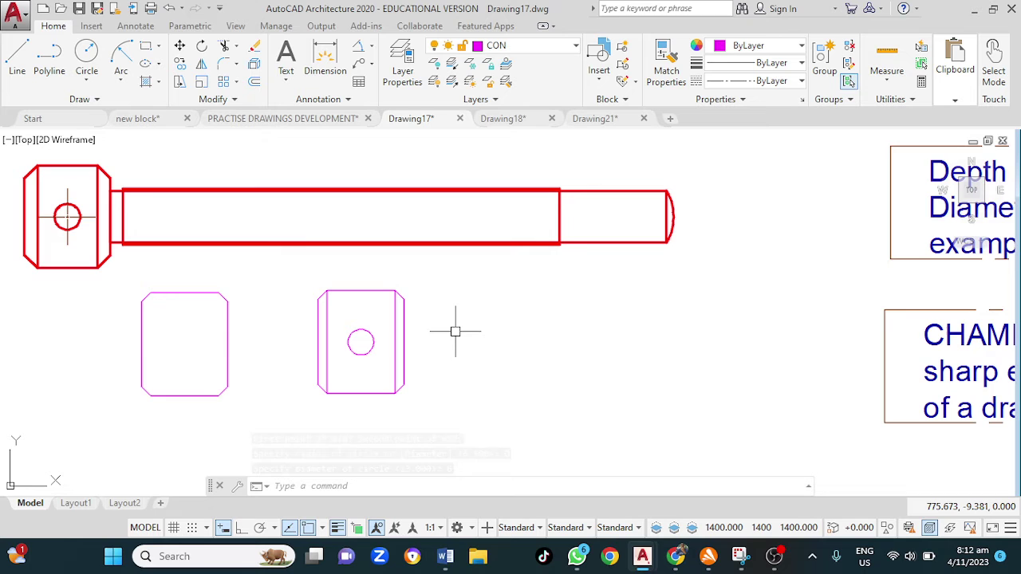
pyautogui.moveTo(457, 311); pyautogui.dragTo(455, 403, button='middle')
pyautogui.scroll(2, 342, 247)
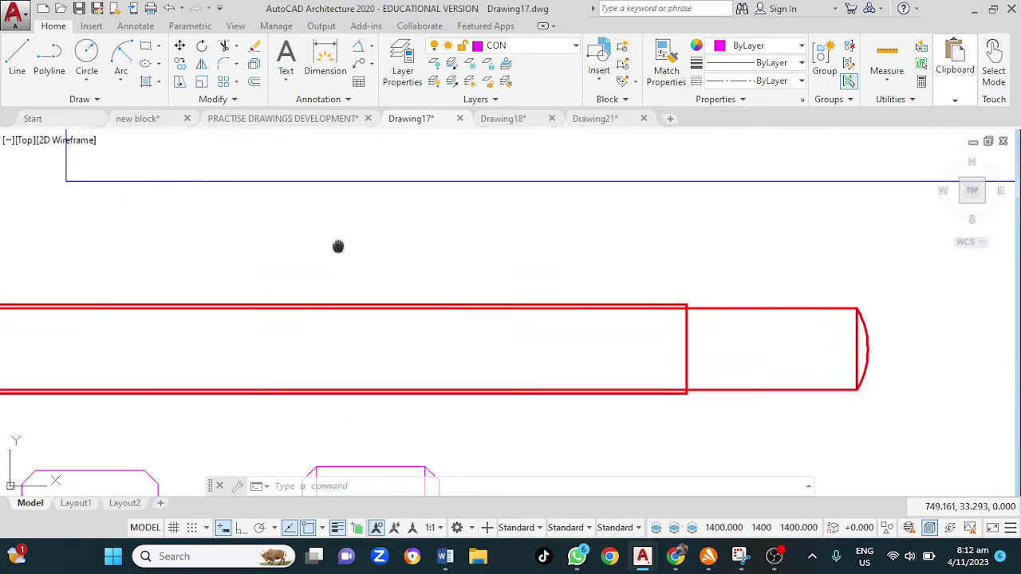
pyautogui.moveTo(338, 246); pyautogui.dragTo(319, 406, button='middle')
pyautogui.scroll(-2, 289, 307)
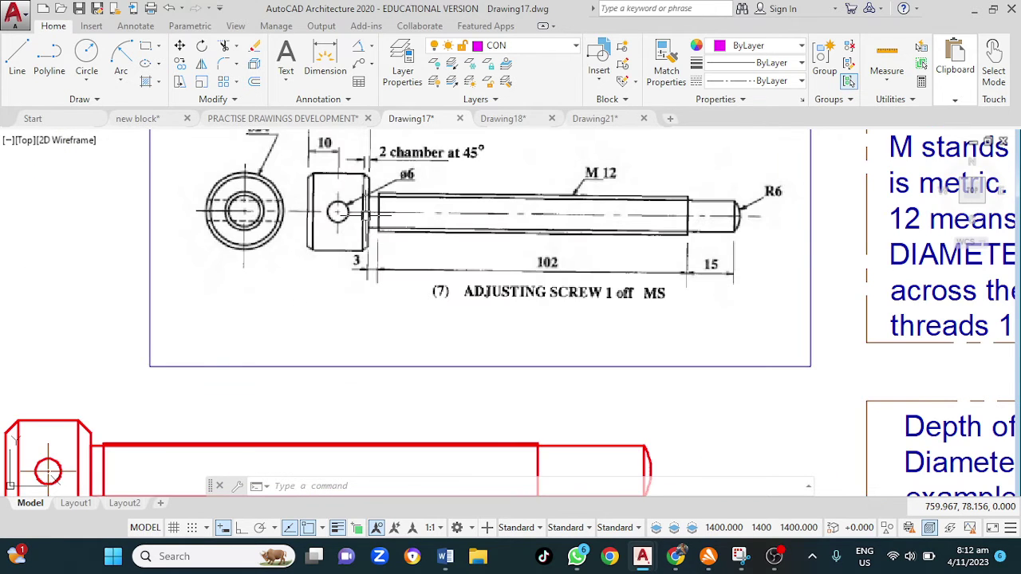
pyautogui.scroll(2, 366, 215)
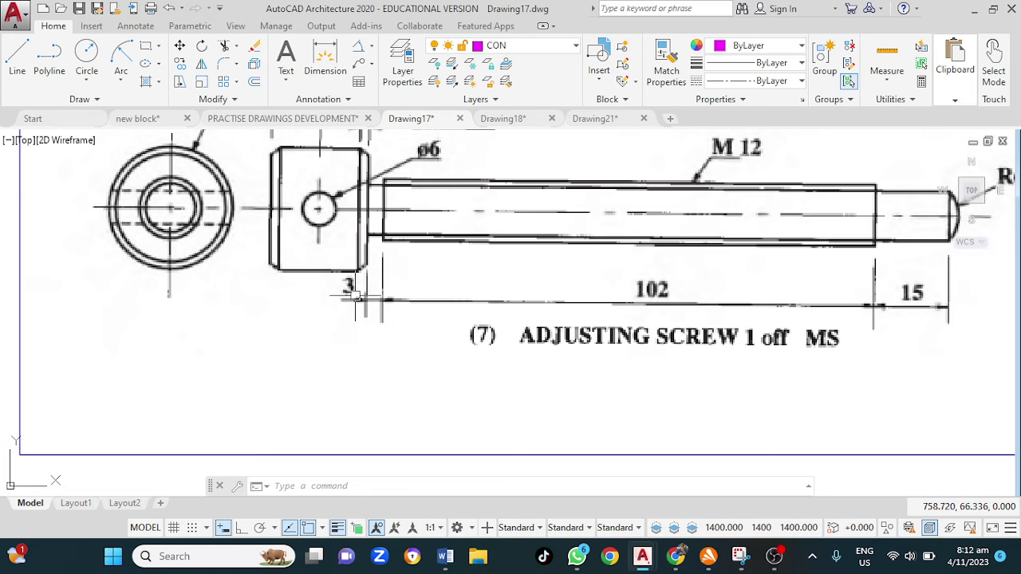
pyautogui.scroll(-4, 366, 355)
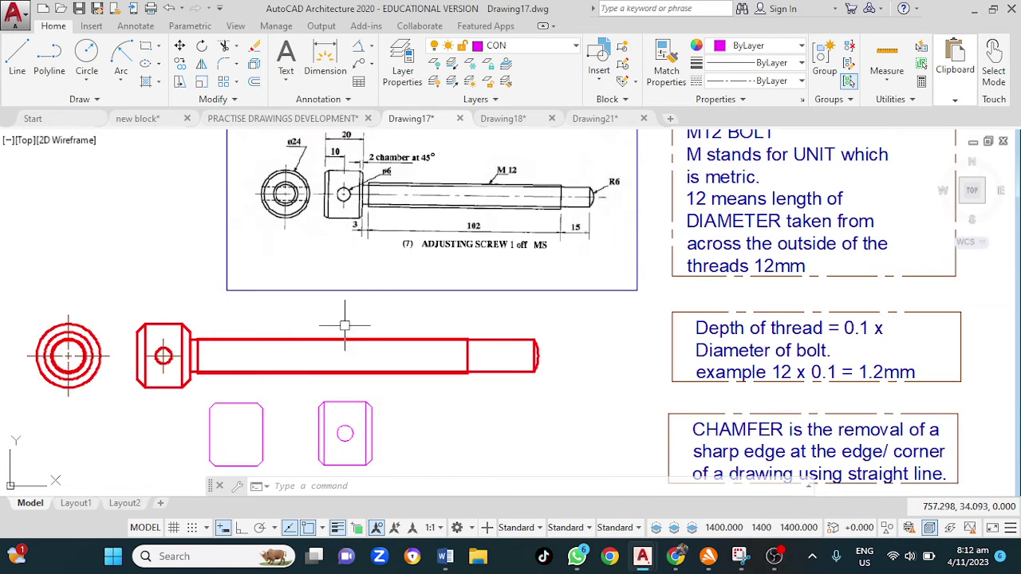
pyautogui.moveTo(239, 435); pyautogui.dragTo(173, 369, button='middle')
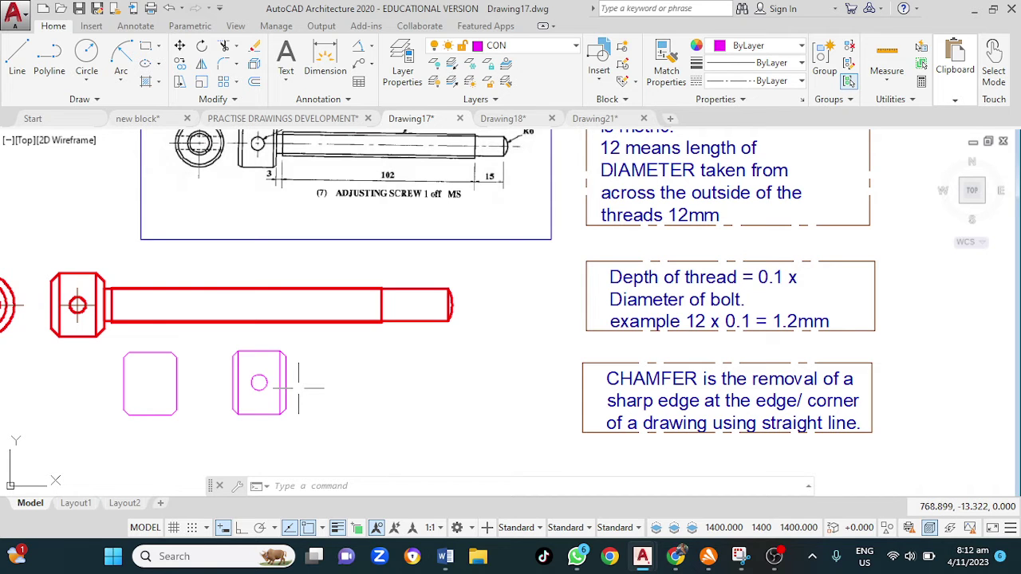
pyautogui.scroll(2, 299, 391)
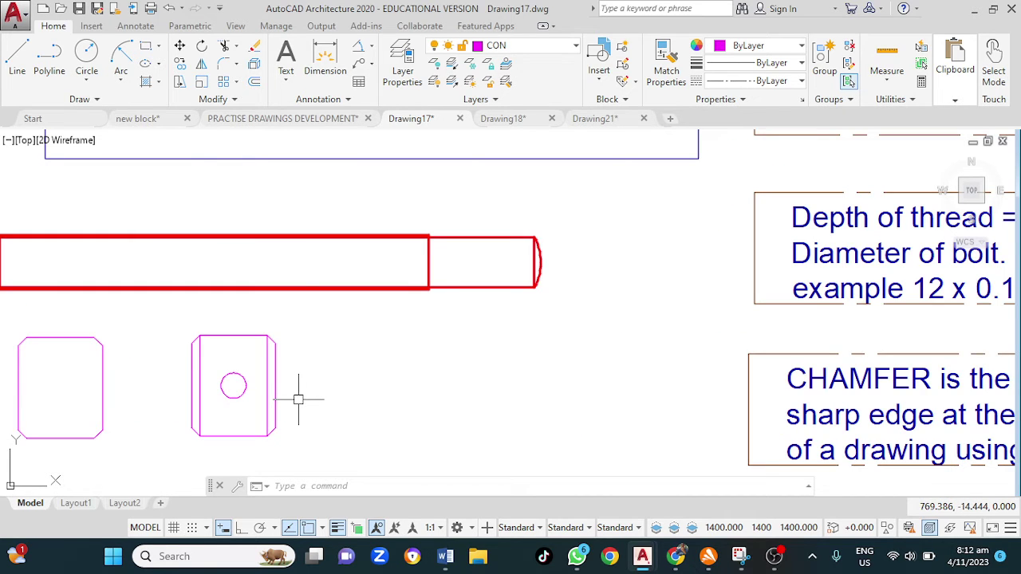
pyautogui.scroll(-2, 299, 398)
pyautogui.moveTo(298, 393); pyautogui.dragTo(303, 349, button='middle')
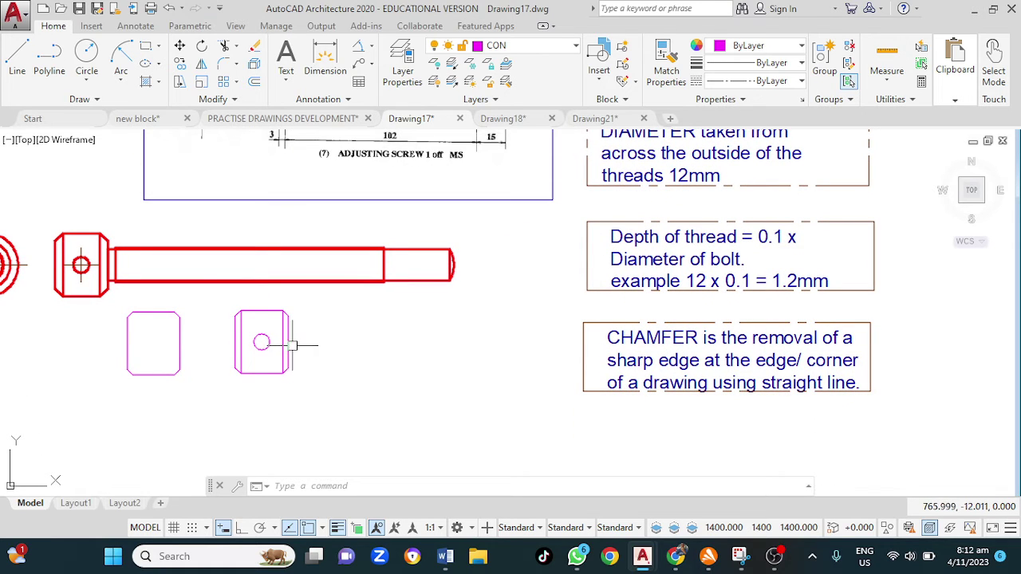
# Draw a 3-unit horizontal line from the right rectangle's edge at the circle's height.
pyautogui.click(17, 56)
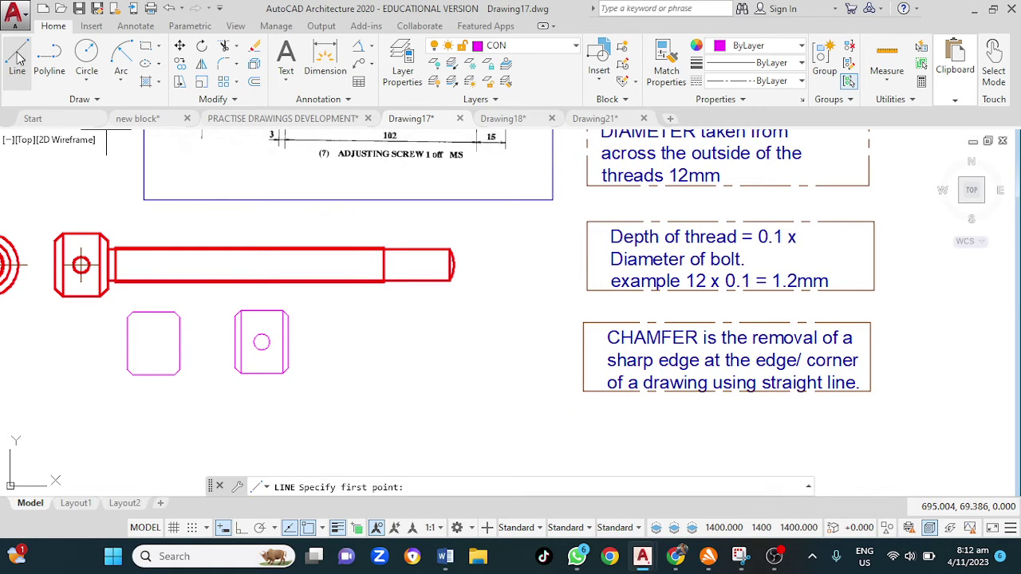
pyautogui.click(288, 341)
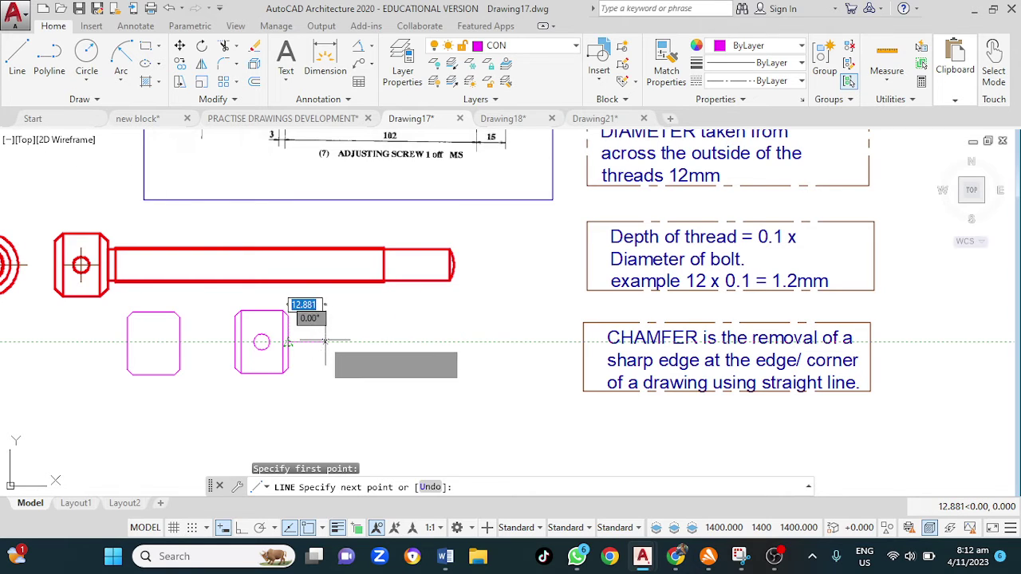
pyautogui.write('3')
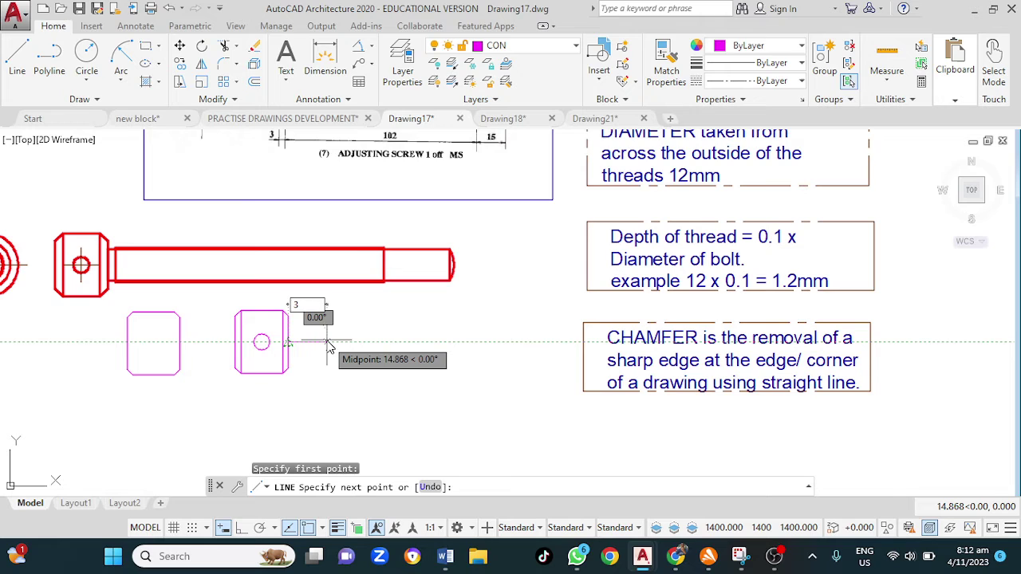
pyautogui.press('Return')
pyautogui.press('Return')
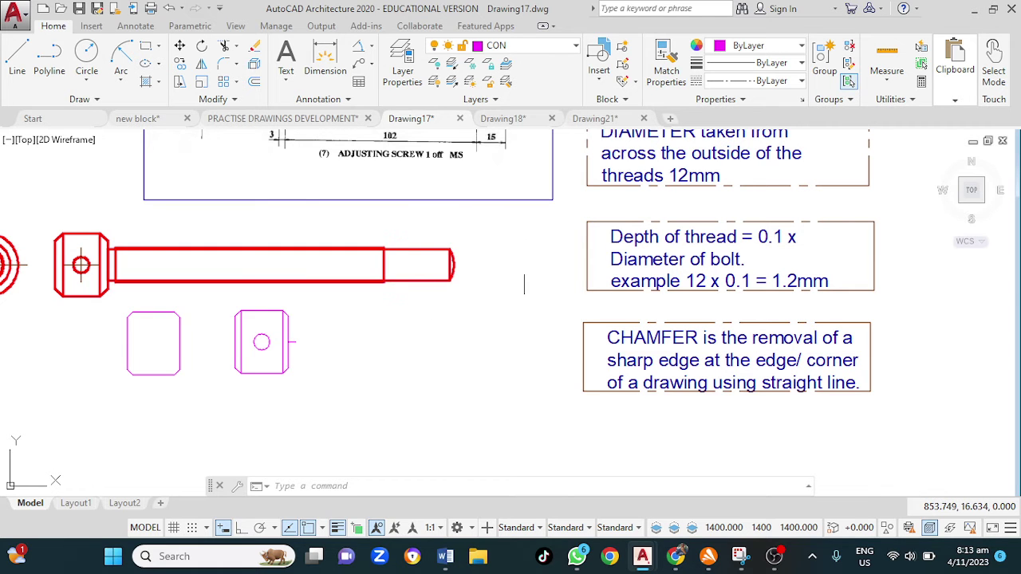
pyautogui.moveTo(523, 271); pyautogui.dragTo(427, 451, button='middle')
pyautogui.scroll(2, 323, 284)
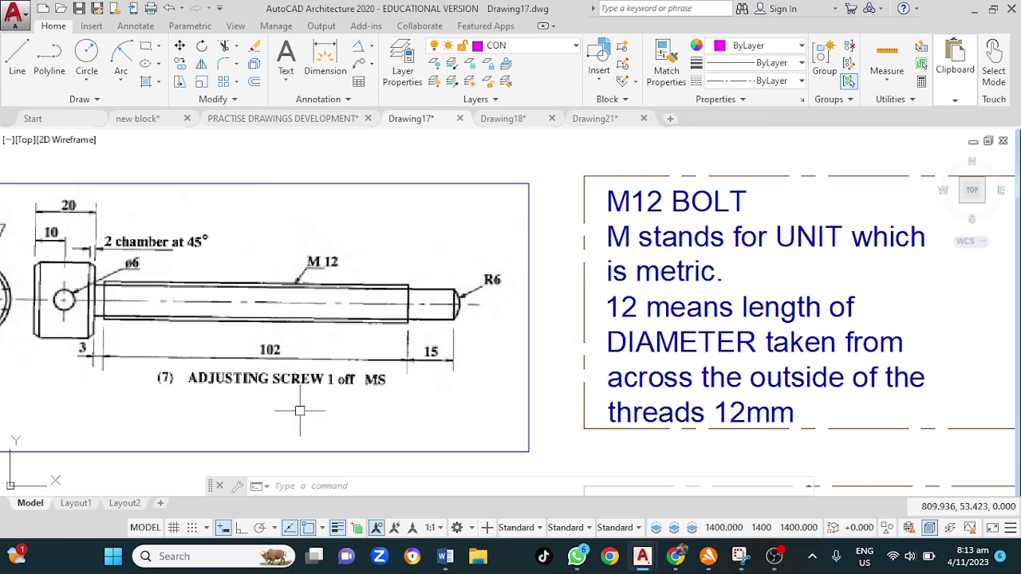
pyautogui.moveTo(281, 418)
pyautogui.mouseDown(button='middle')
pyautogui.moveTo(315, 259)
pyautogui.moveTo(292, 292)
pyautogui.moveTo(292, 271)
pyautogui.mouseUp(button='middle')
pyautogui.moveTo(237, 376); pyautogui.dragTo(257, 317, button='middle')
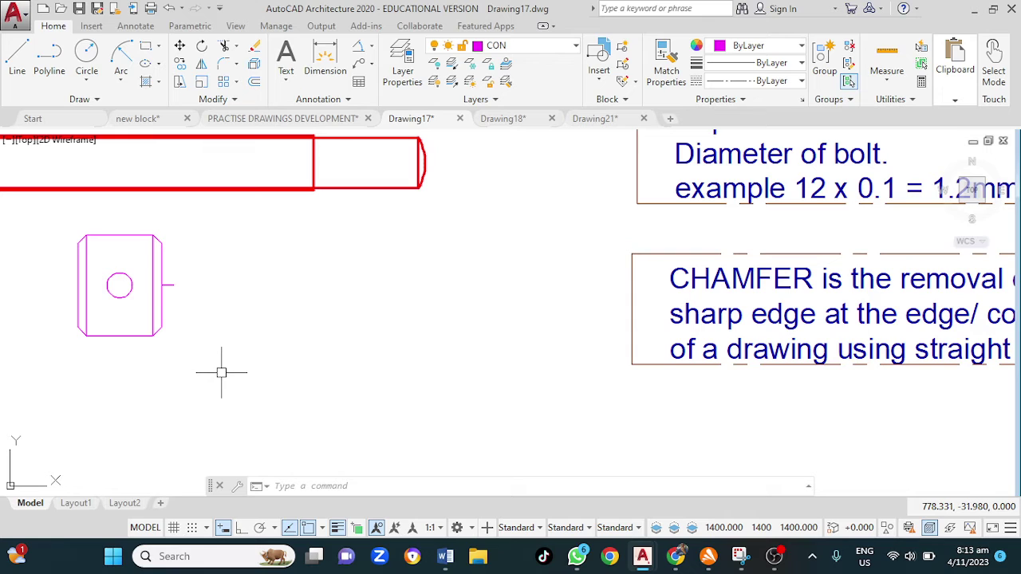
# Start a new rectangle with both chamfer distances reset to 0.
pyautogui.write('ec')
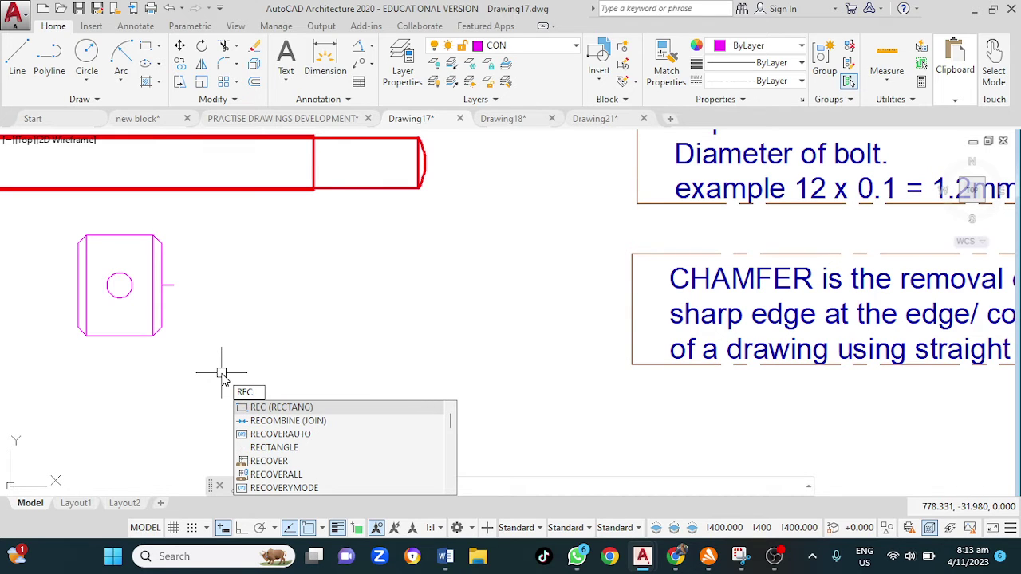
pyautogui.press('Return')
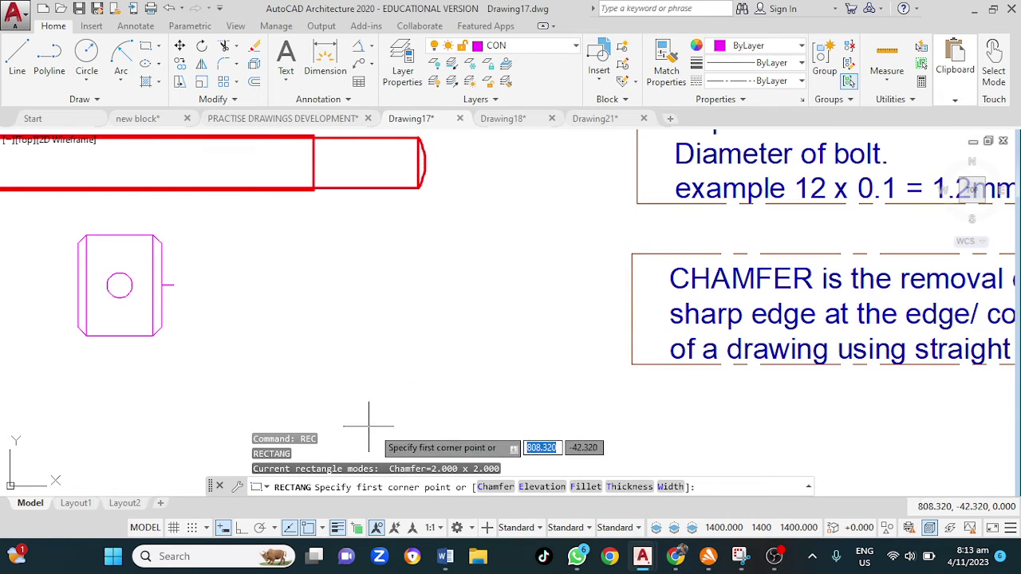
pyautogui.click(494, 486)
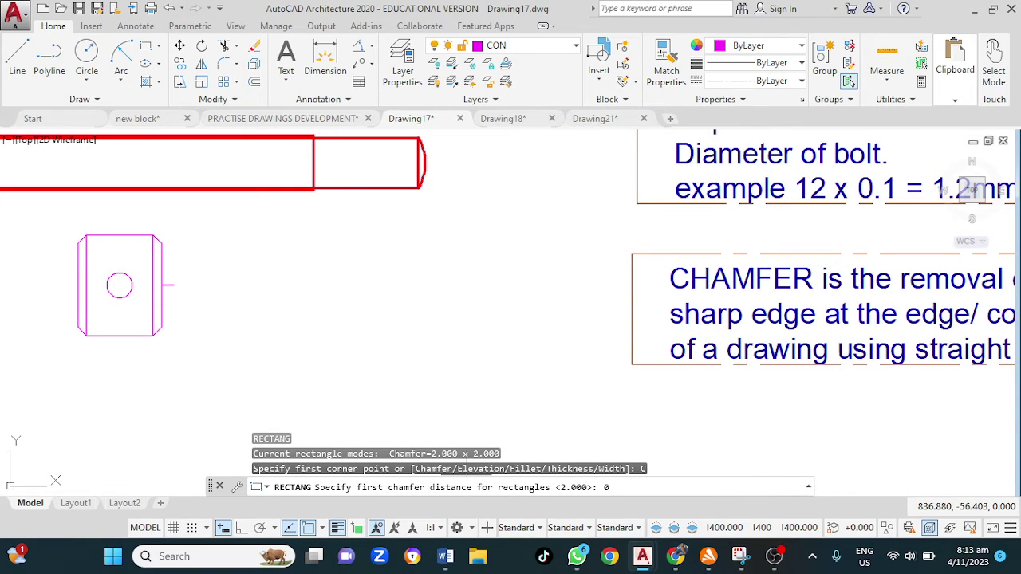
pyautogui.write('0')
pyautogui.press('Return')
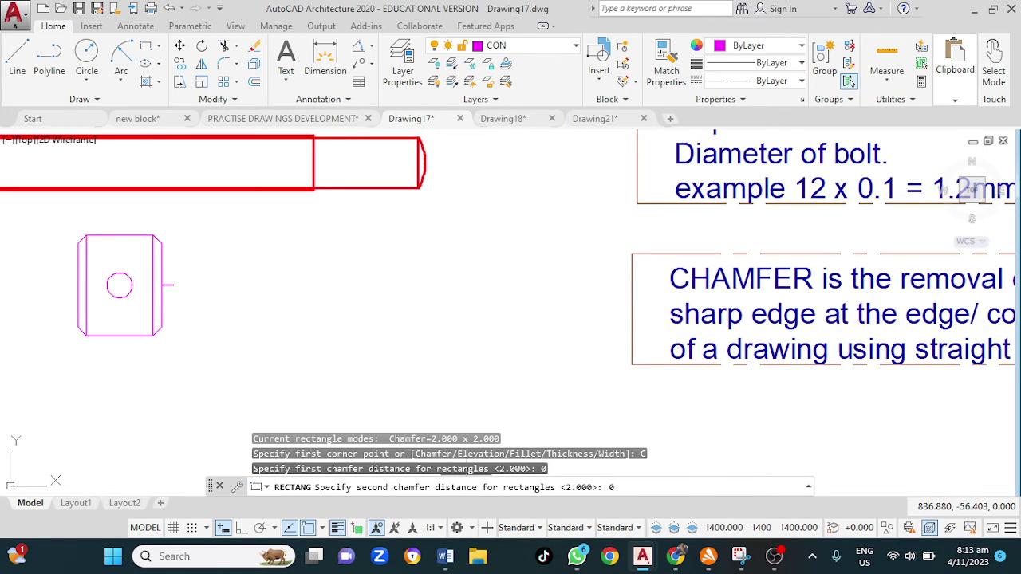
pyautogui.write('0')
pyautogui.press('Return')
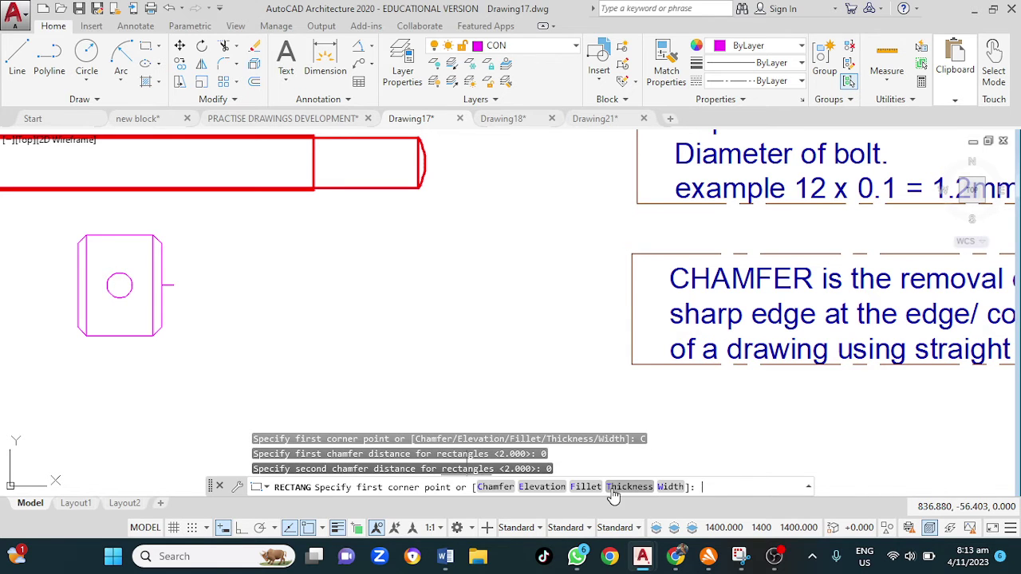
# Draw the 102 × 12 shank rectangle starting right of the magenta head.
pyautogui.click(224, 339)
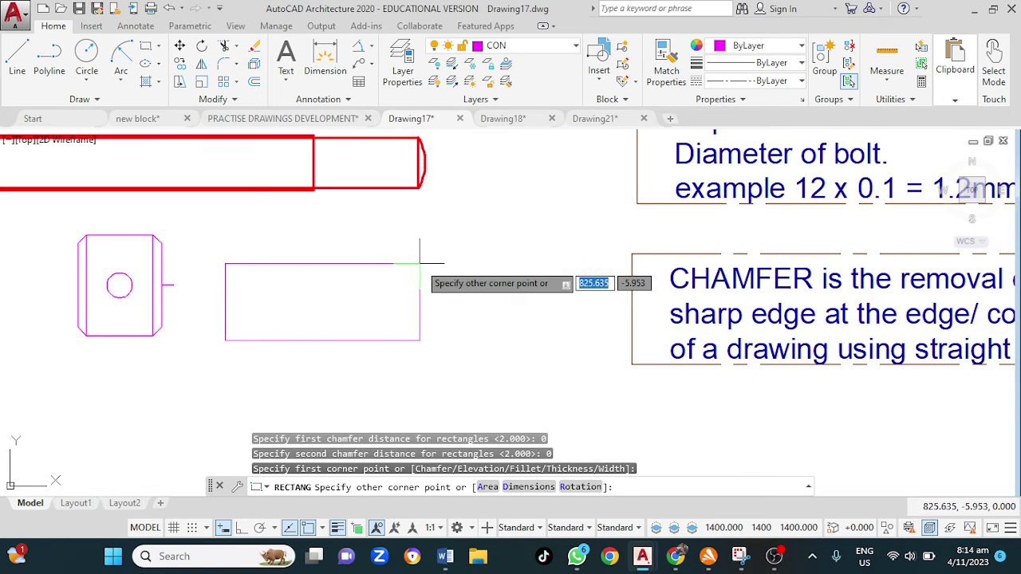
pyautogui.write('@')
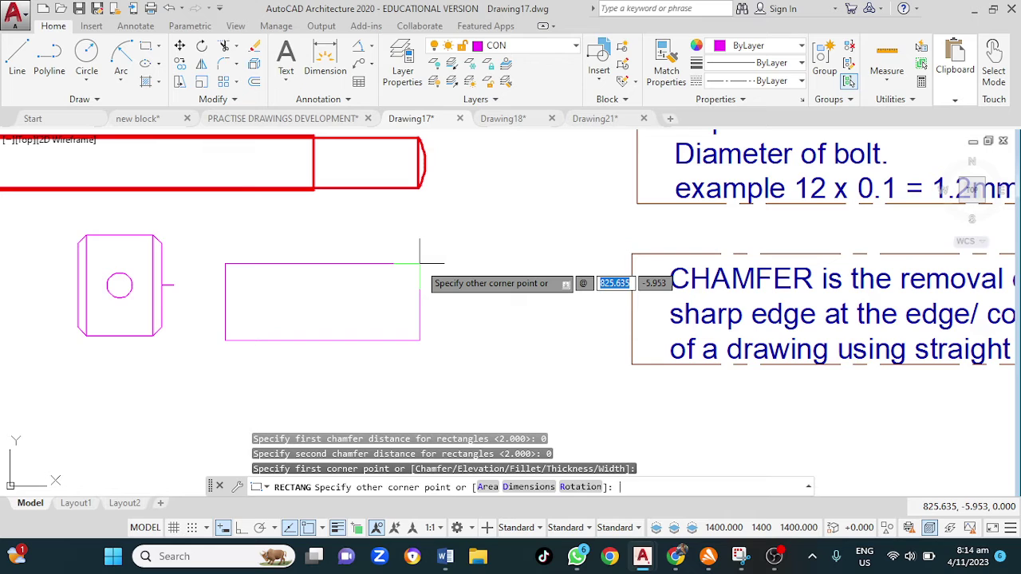
pyautogui.write('102')
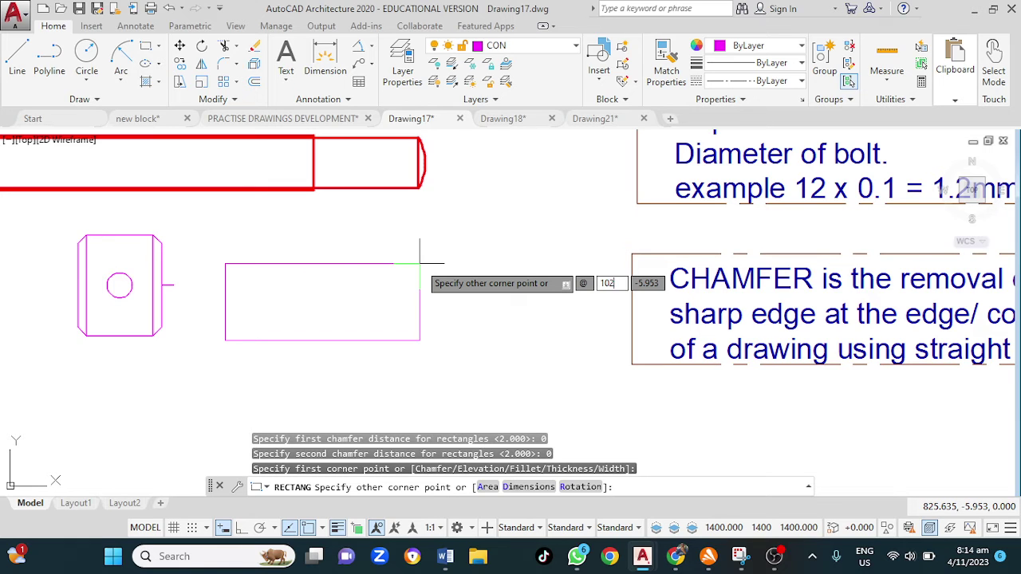
pyautogui.press('Tab')
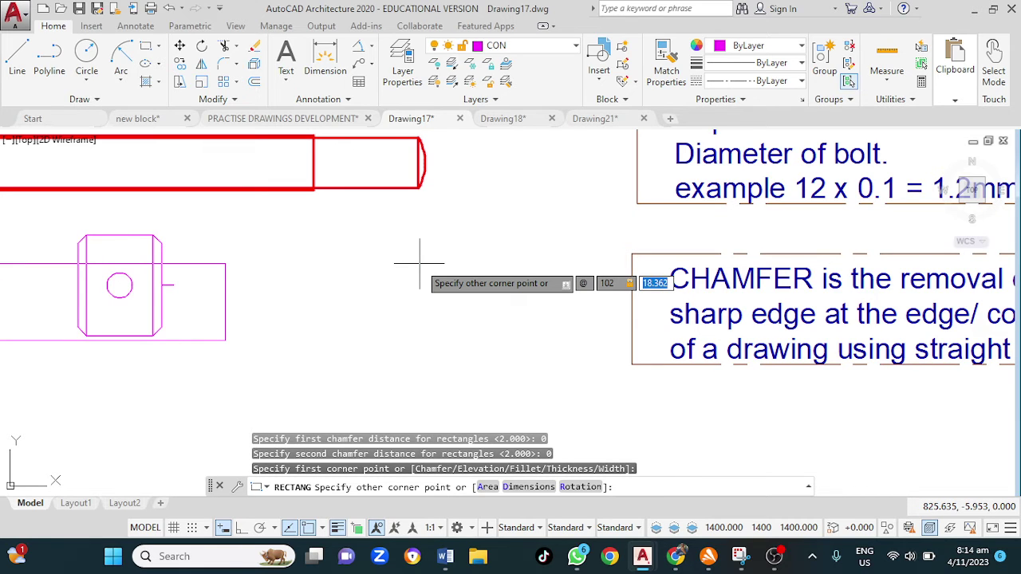
pyautogui.write('12')
pyautogui.press('Return')
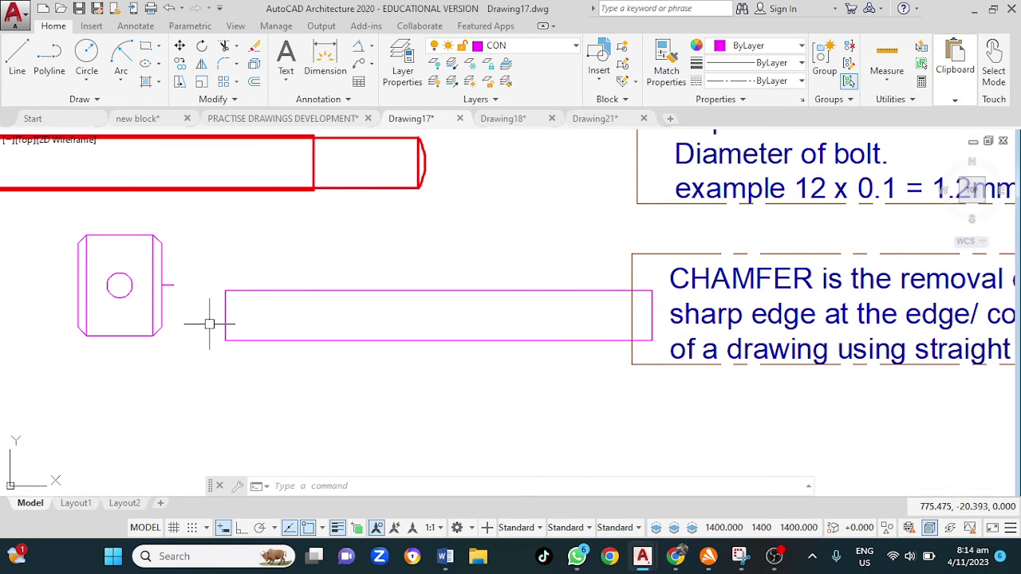
# Move the 102 × 12 shank rectangle so its left-edge midpoint meets the head's right-side line.
pyautogui.click(322, 292)
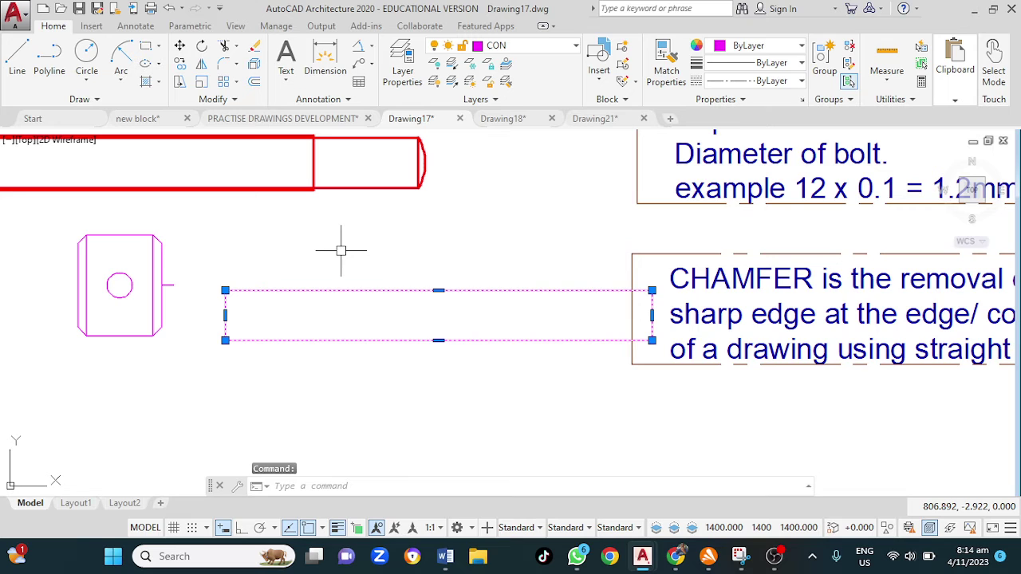
pyautogui.press('Return')
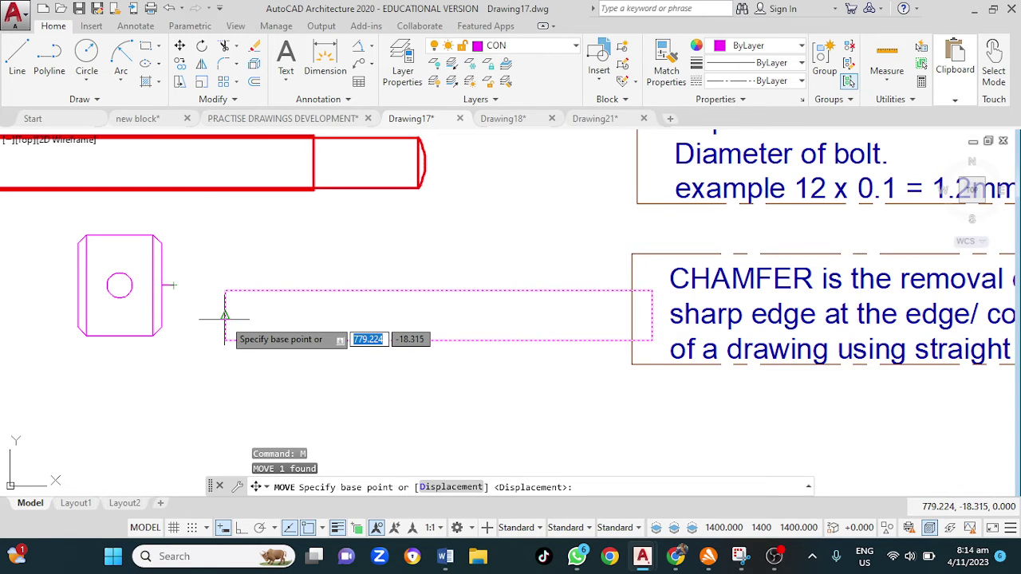
pyautogui.click(225, 315)
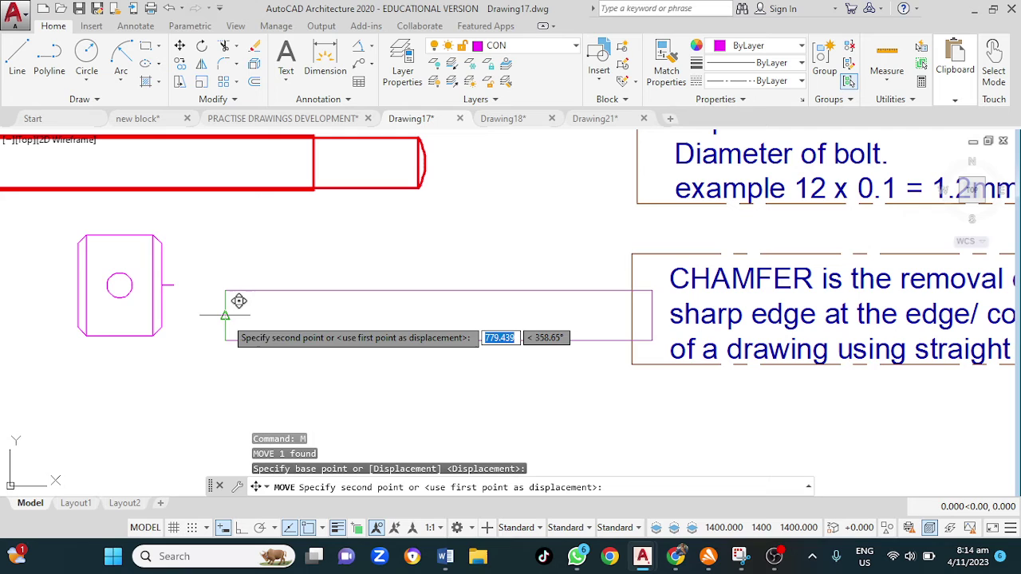
pyautogui.click(174, 285)
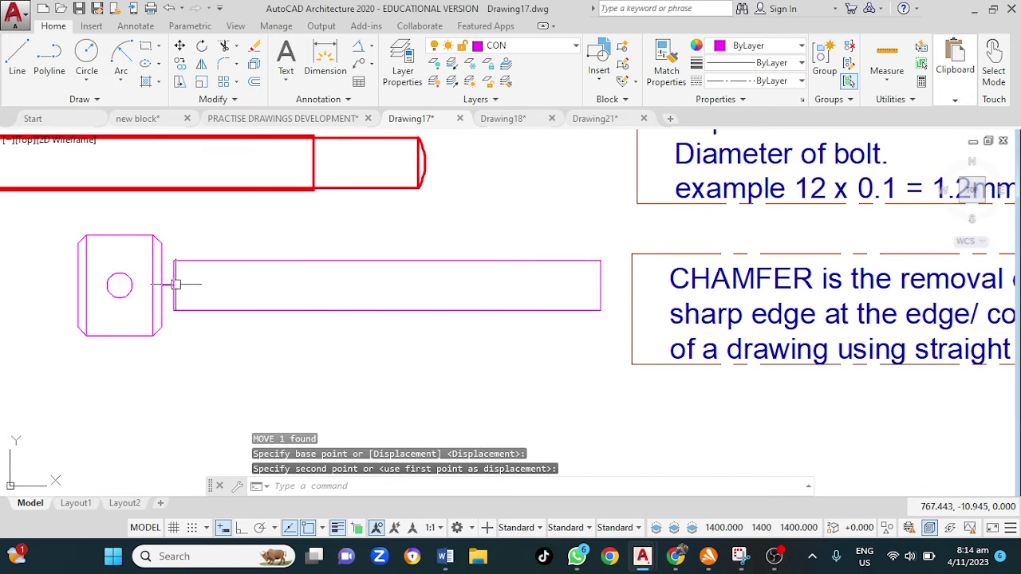
pyautogui.press('Escape')
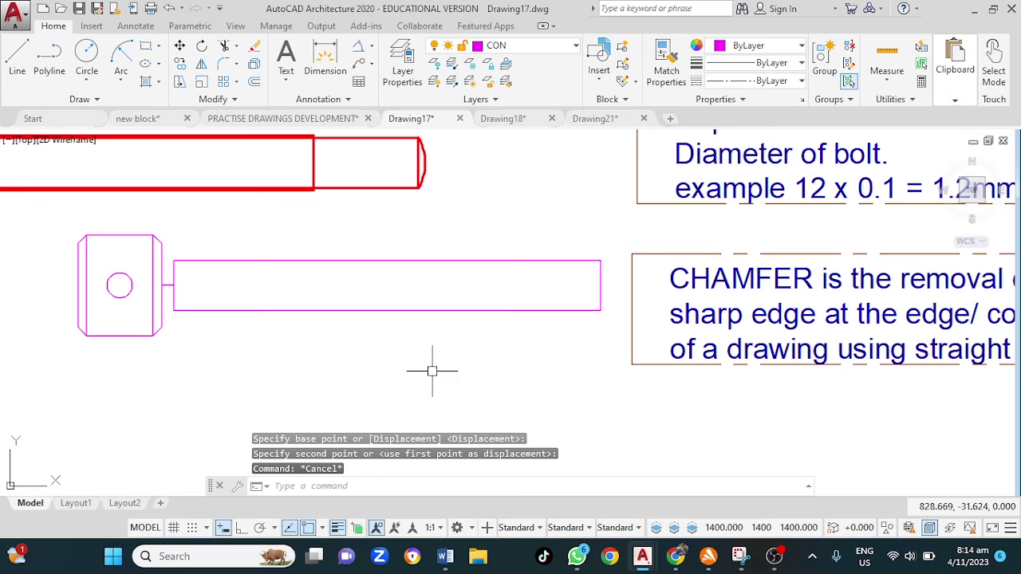
pyautogui.moveTo(431, 426); pyautogui.dragTo(418, 509, button='middle')
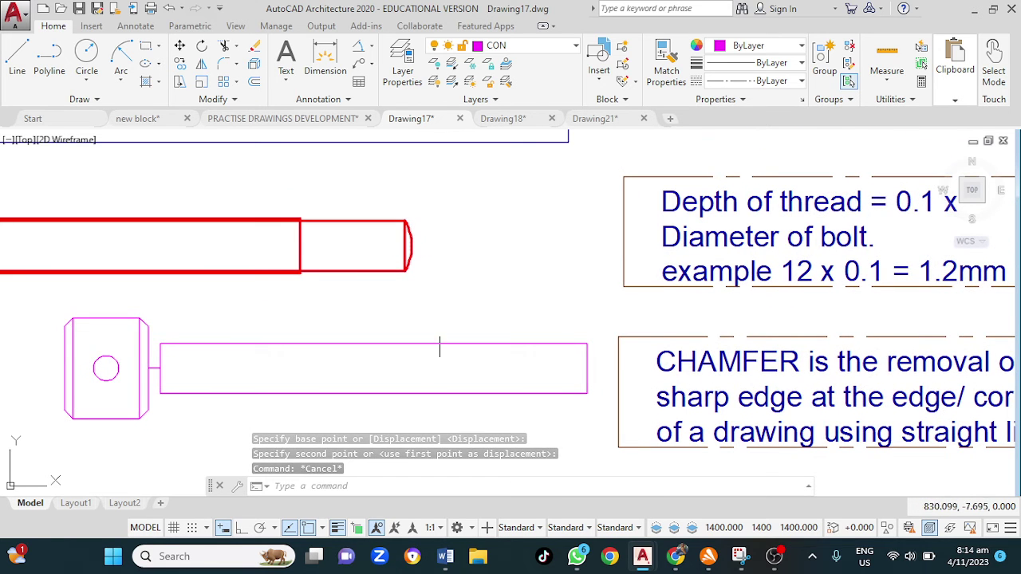
pyautogui.scroll(-3, 440, 276)
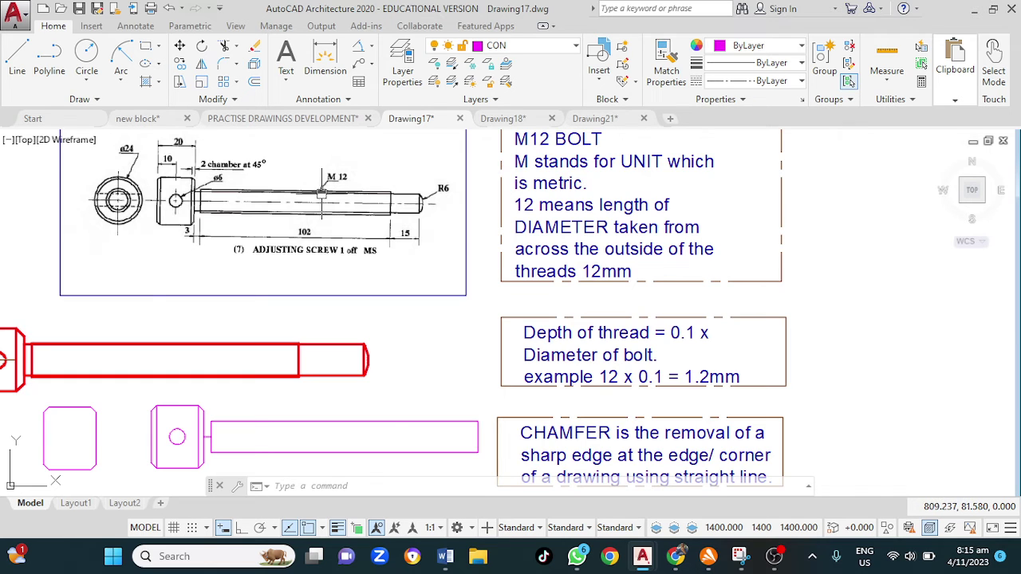
pyautogui.scroll(2, 321, 194)
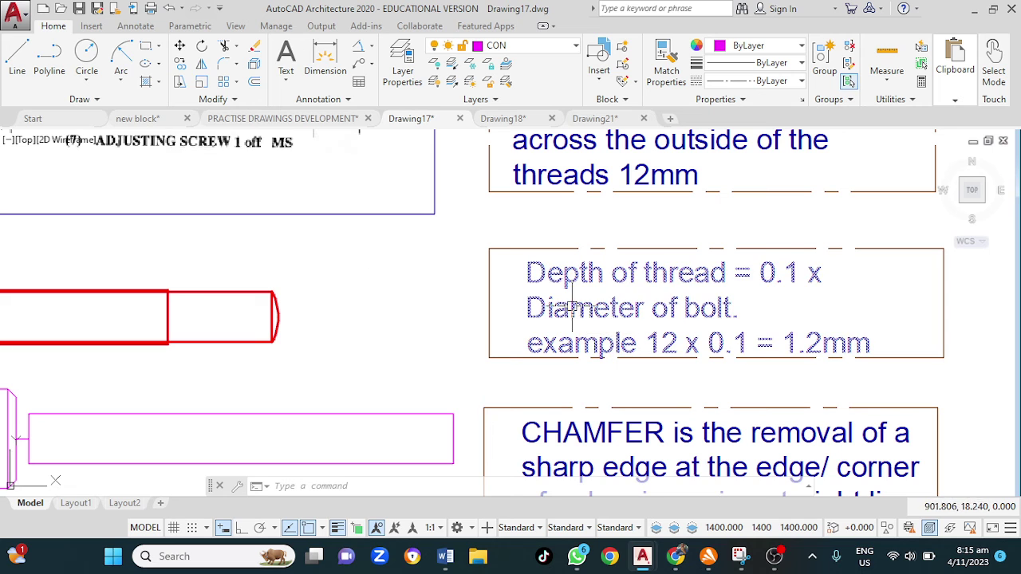
pyautogui.moveTo(331, 243); pyautogui.dragTo(364, 376, button='middle')
pyautogui.scroll(2, 273, 214)
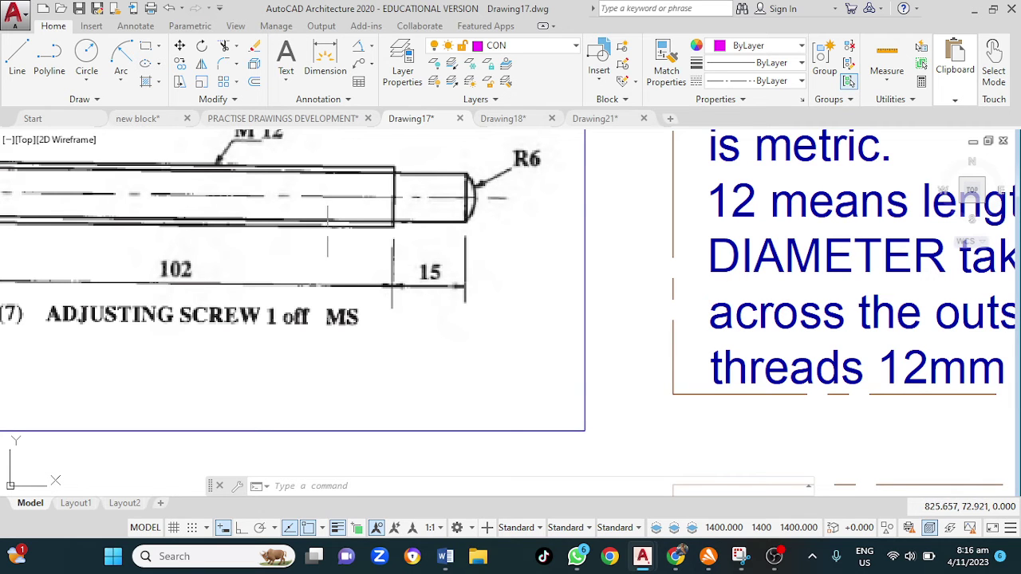
pyautogui.moveTo(312, 251); pyautogui.dragTo(298, 289, button='middle')
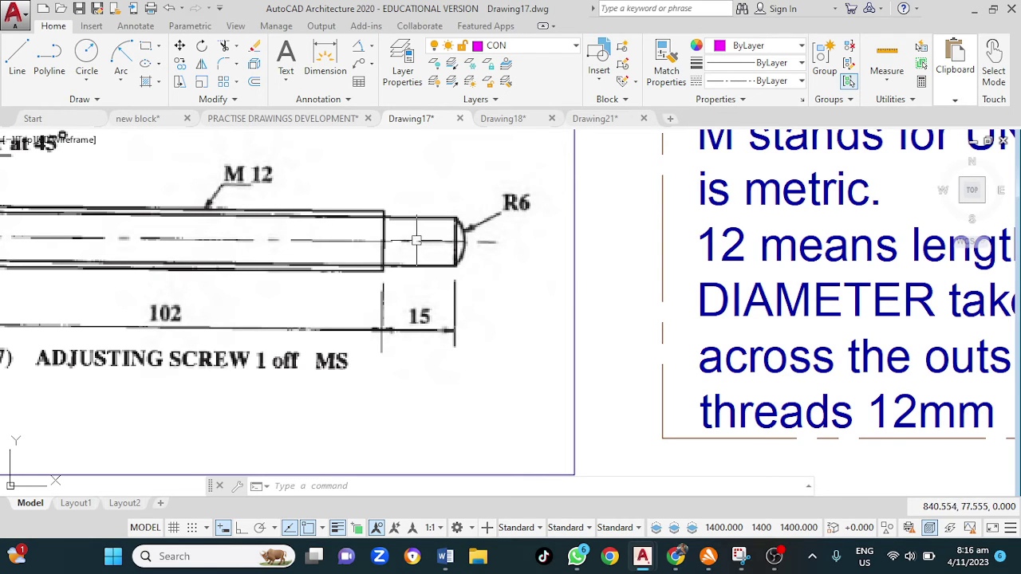
pyautogui.scroll(-2, 407, 211)
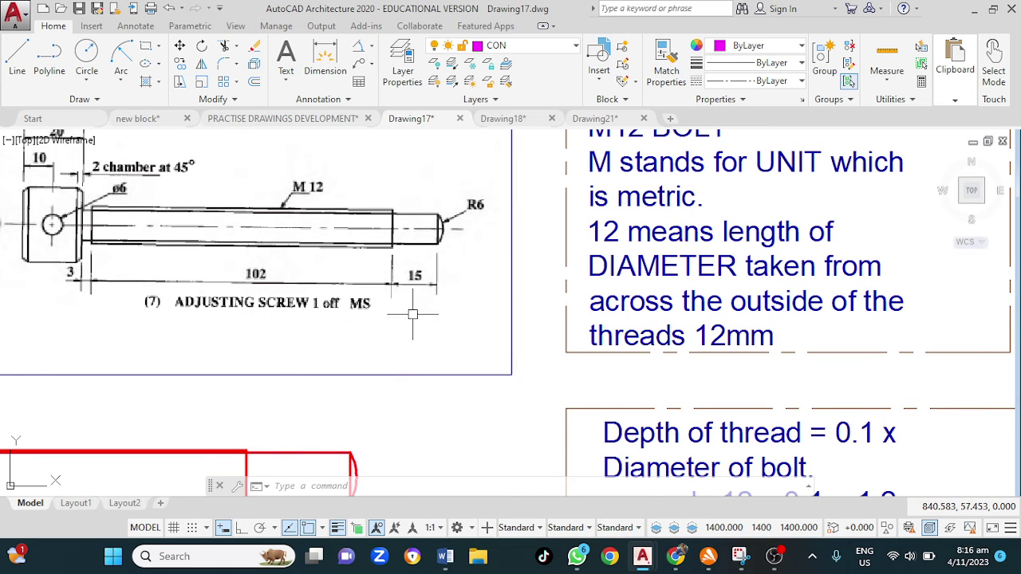
pyautogui.moveTo(412, 314); pyautogui.dragTo(406, 284, button='middle')
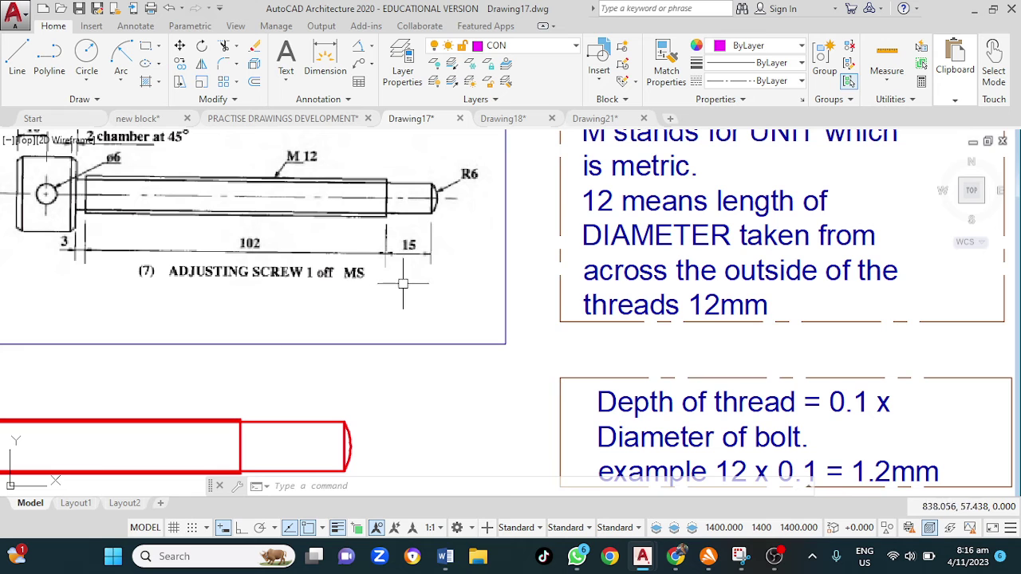
pyautogui.moveTo(234, 390); pyautogui.dragTo(369, 255, button='middle')
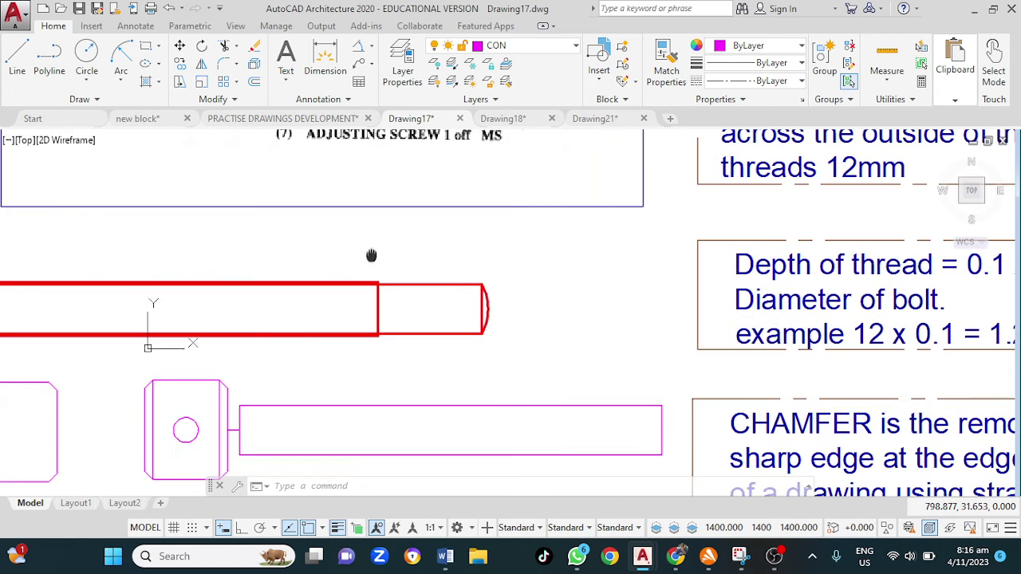
pyautogui.moveTo(269, 375); pyautogui.dragTo(224, 255, button='middle')
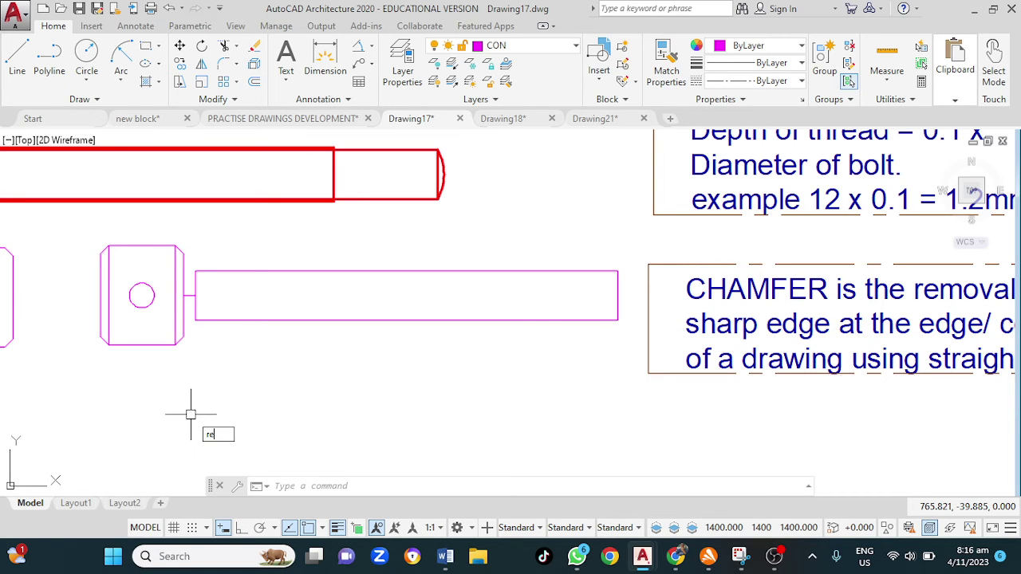
# Draw a 130 × 10 rectangle with its first corner placed below the shank.
pyautogui.press('Return')
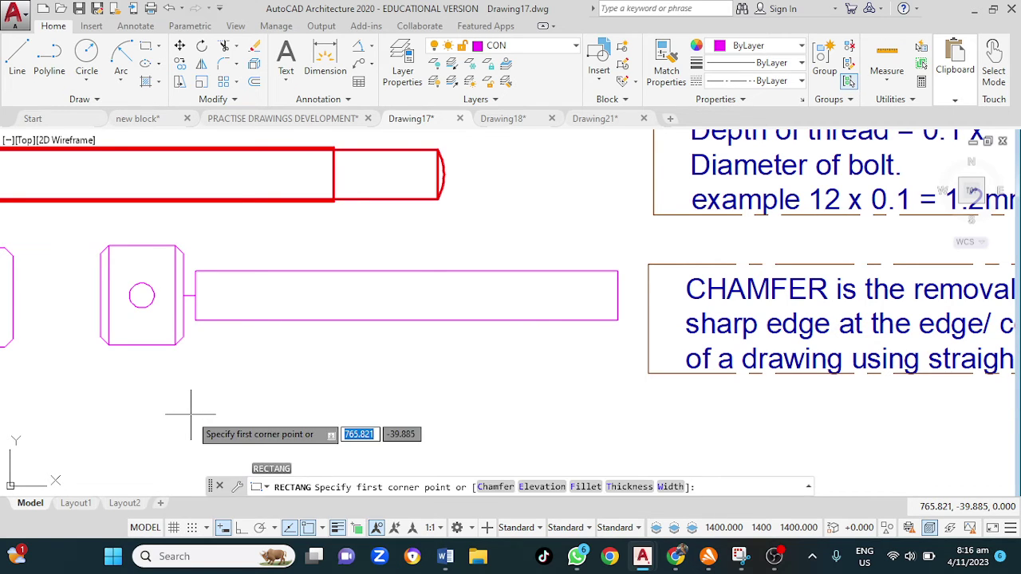
pyautogui.click(226, 437)
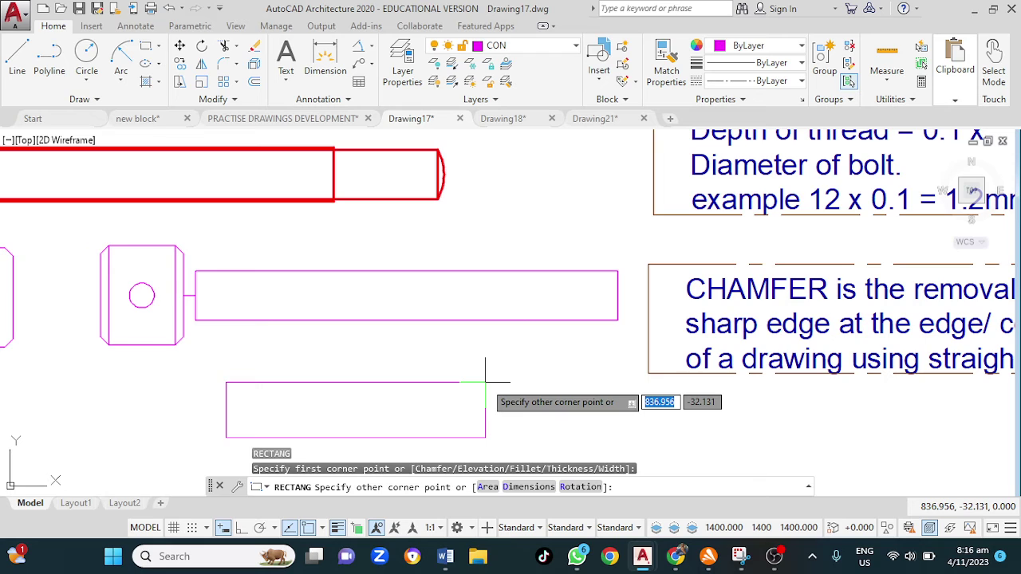
pyautogui.write('@')
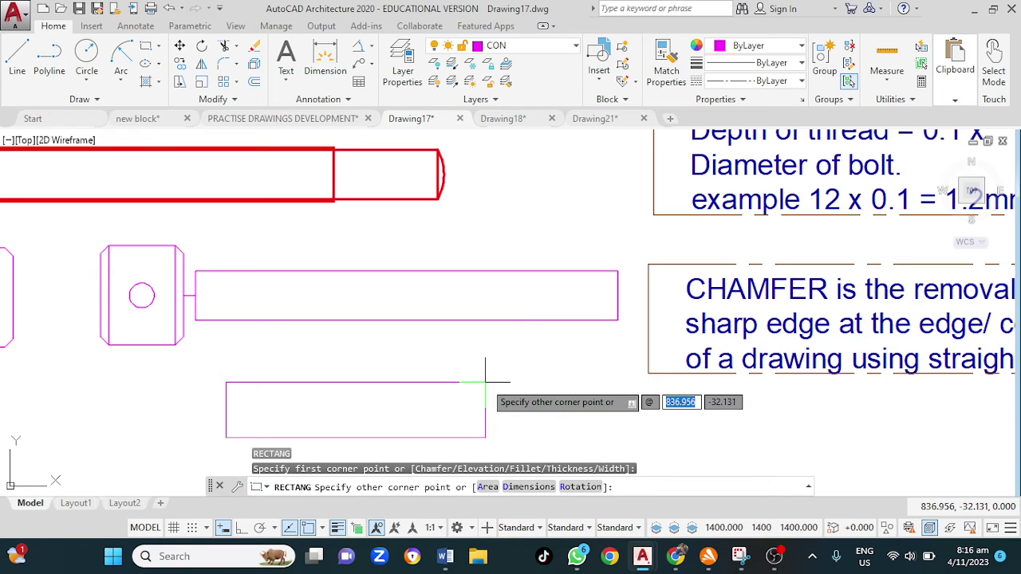
pyautogui.write('130')
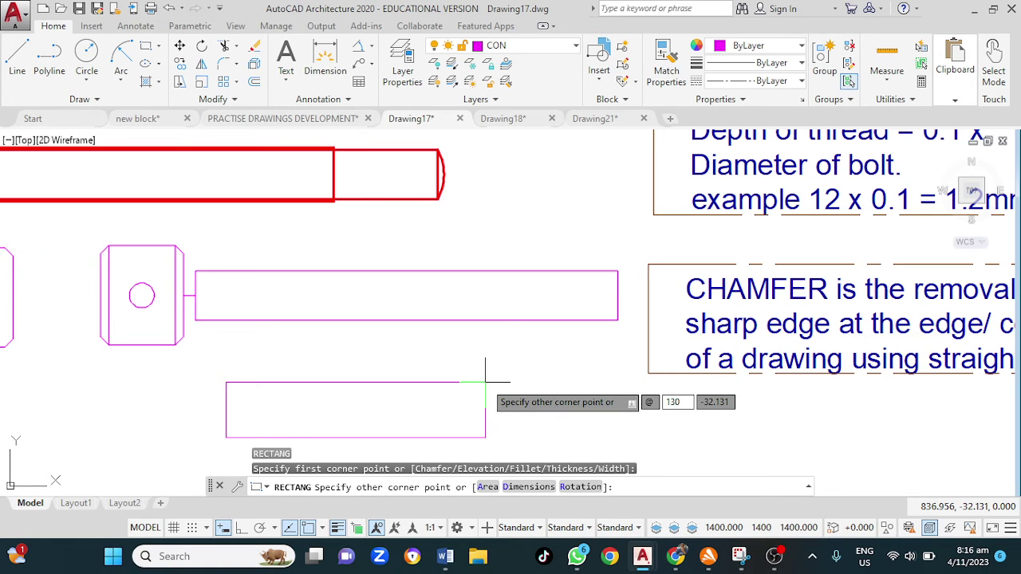
pyautogui.press('Tab')
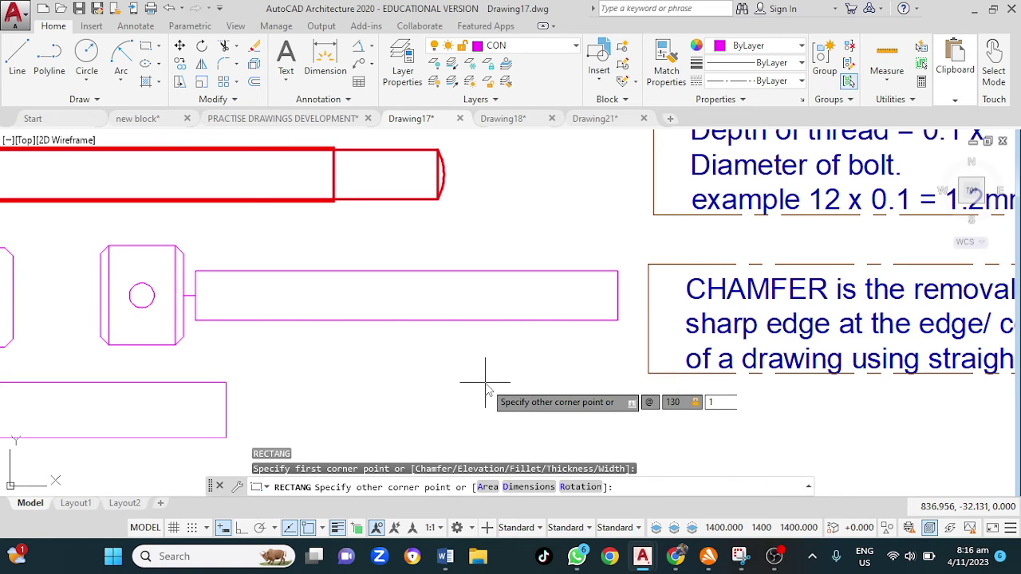
pyautogui.press('Return')
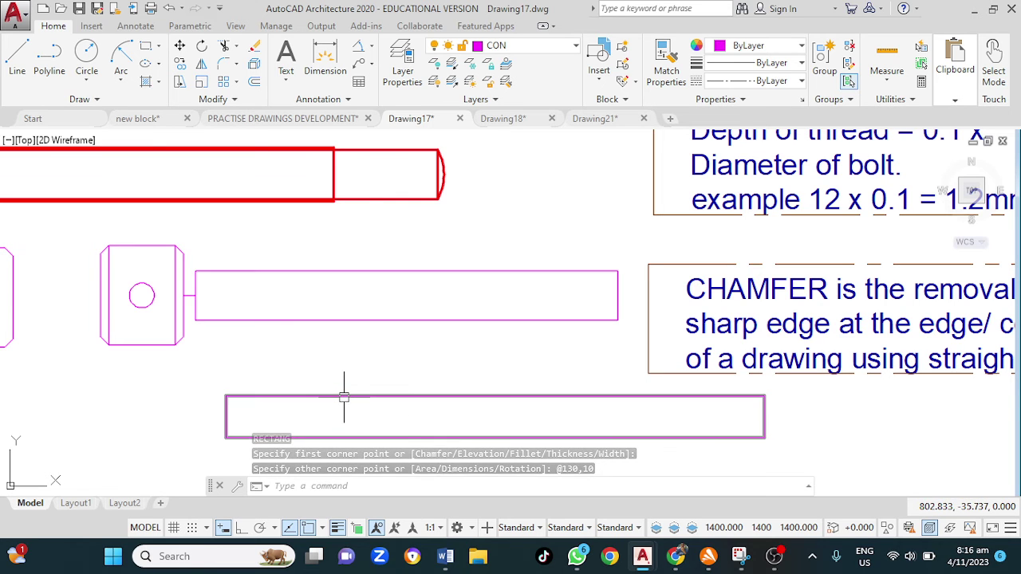
pyautogui.moveTo(332, 358); pyautogui.dragTo(319, 315, button='middle')
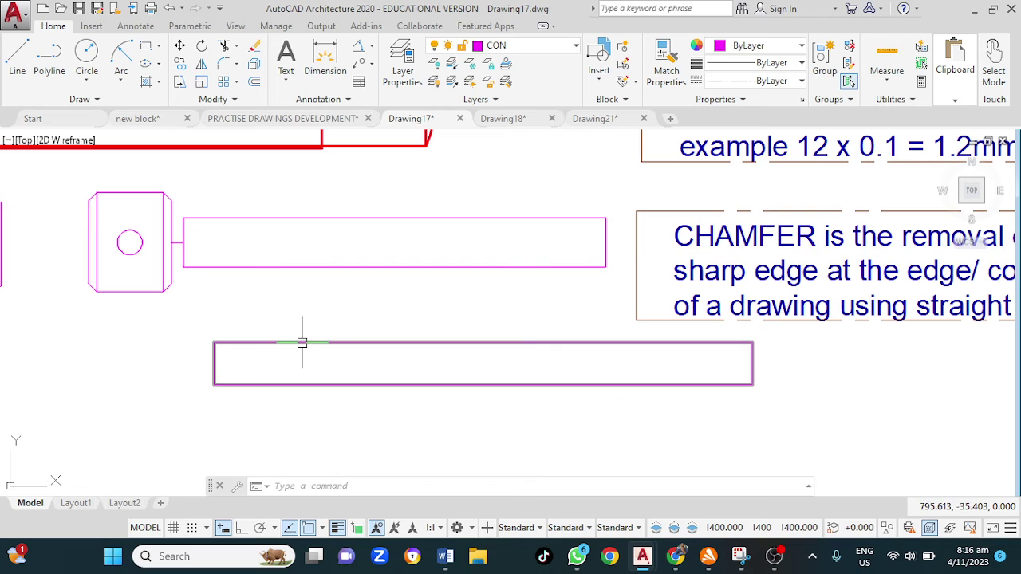
# Move the 130 × 10 rectangle so its left edge sits against the hex head.
pyautogui.click(301, 343)
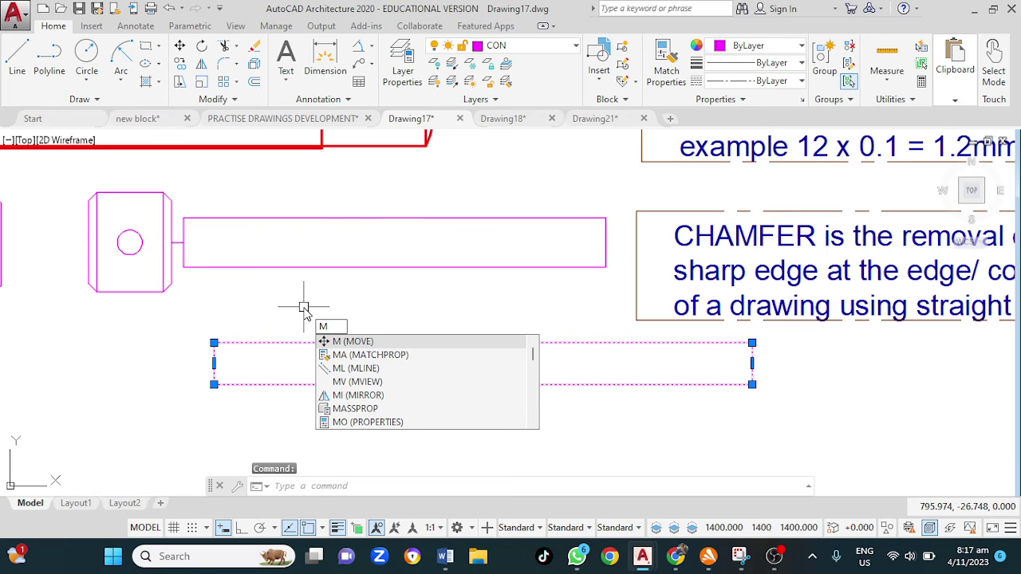
pyautogui.press('Return')
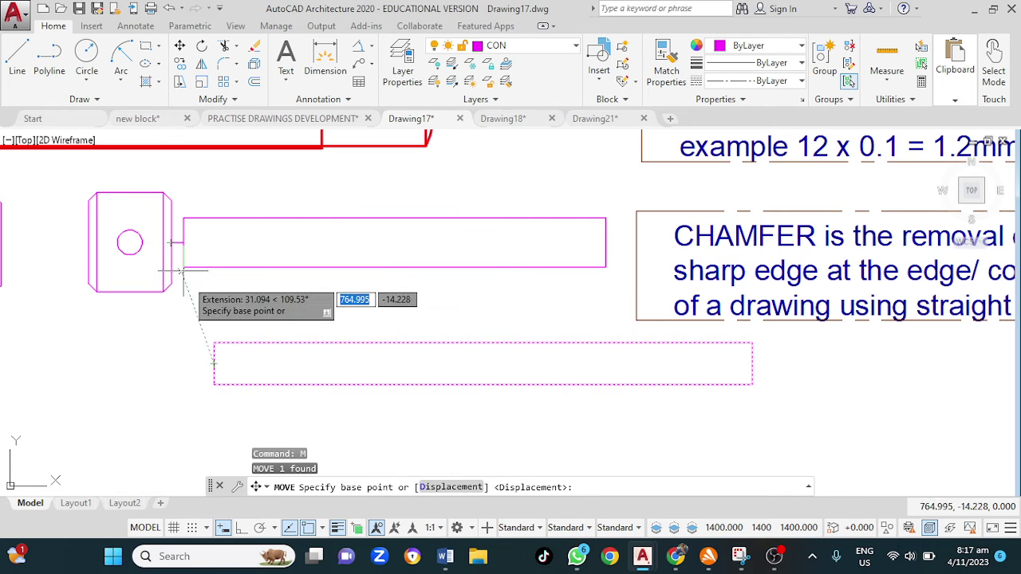
pyautogui.click(214, 364)
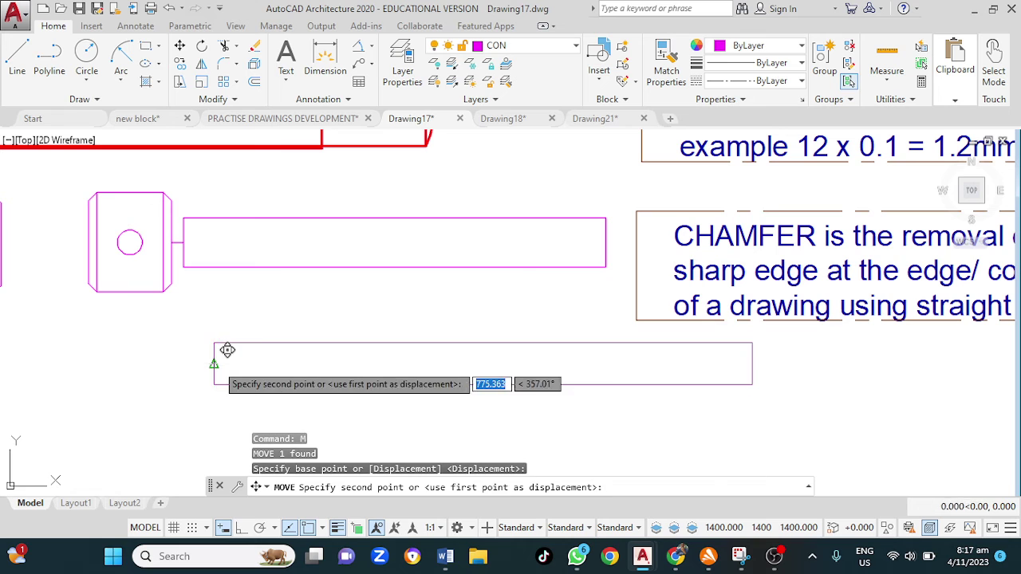
pyautogui.click(170, 242)
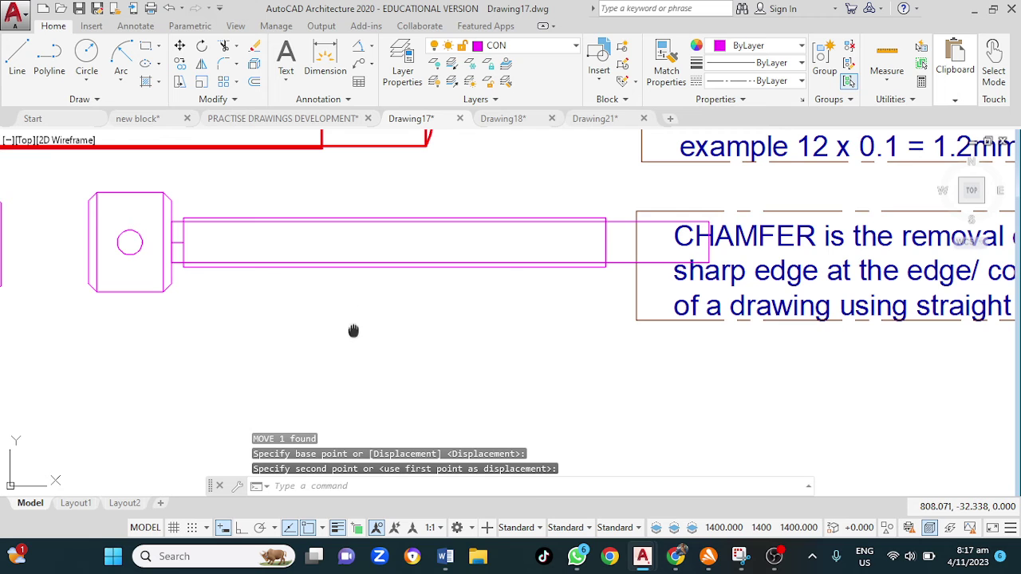
# Relocate all seven screw side-view objects below the red reference bolt.
pyautogui.moveTo(353, 331); pyautogui.dragTo(280, 358, button='middle')
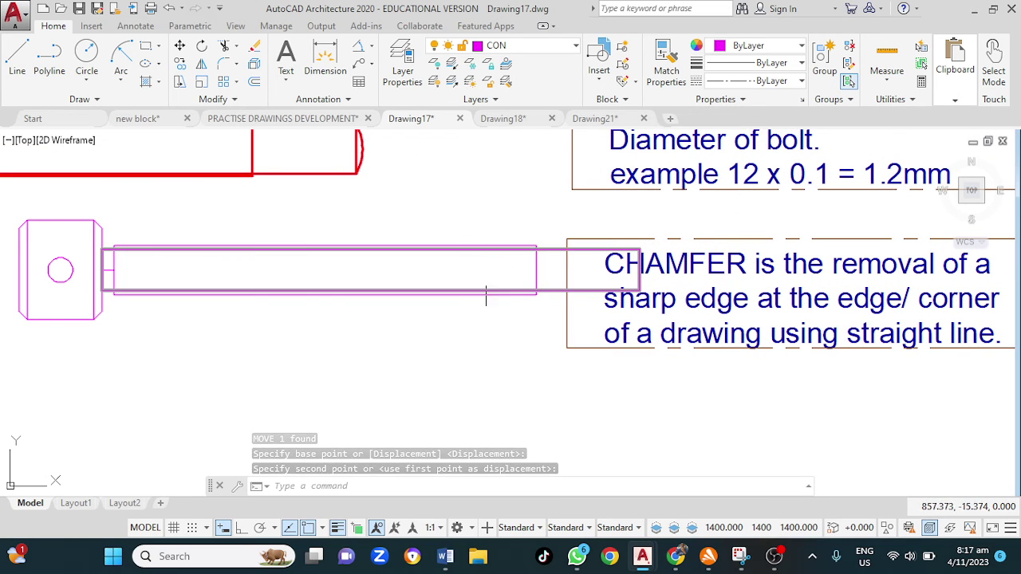
pyautogui.moveTo(522, 221)
pyautogui.mouseDown()
pyautogui.moveTo(502, 251)
pyautogui.moveTo(337, 318)
pyautogui.moveTo(177, 338)
pyautogui.moveTo(121, 337)
pyautogui.moveTo(18, 247)
pyautogui.moveTo(24, 267)
pyautogui.mouseUp()
pyautogui.moveTo(234, 371); pyautogui.dragTo(406, 342, button='middle')
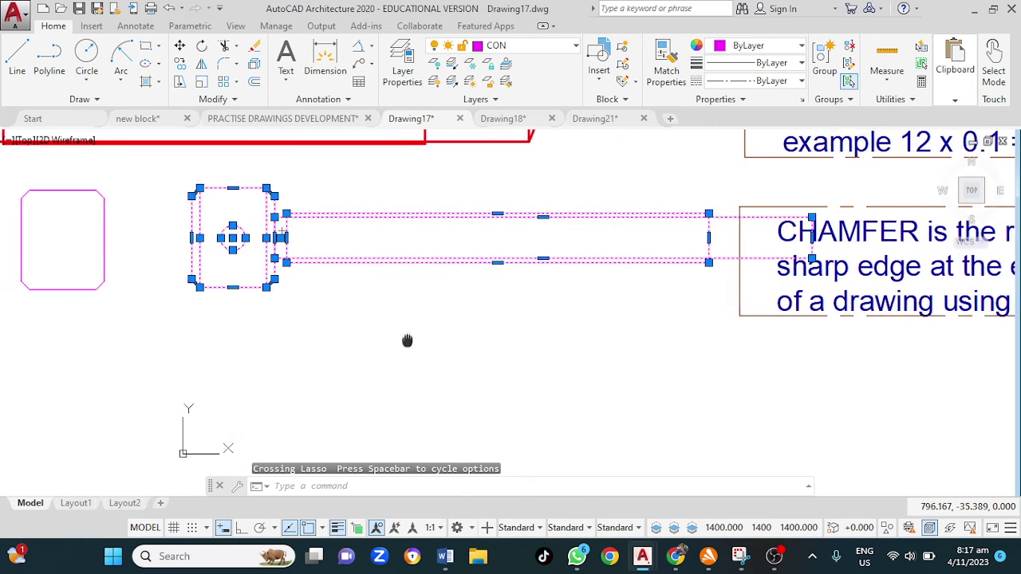
pyautogui.scroll(-2, 408, 341)
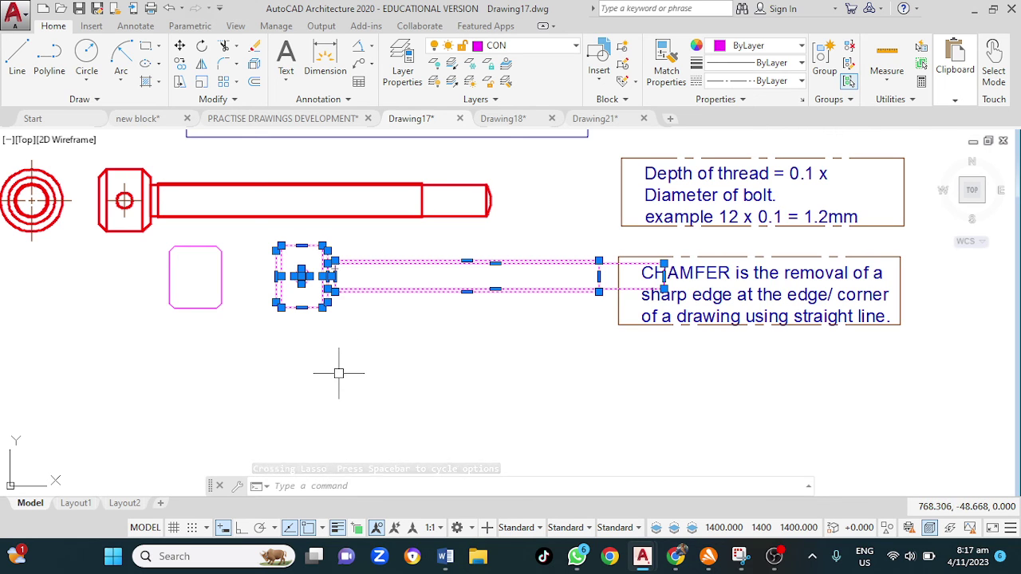
pyautogui.write('M')
pyautogui.press('Return')
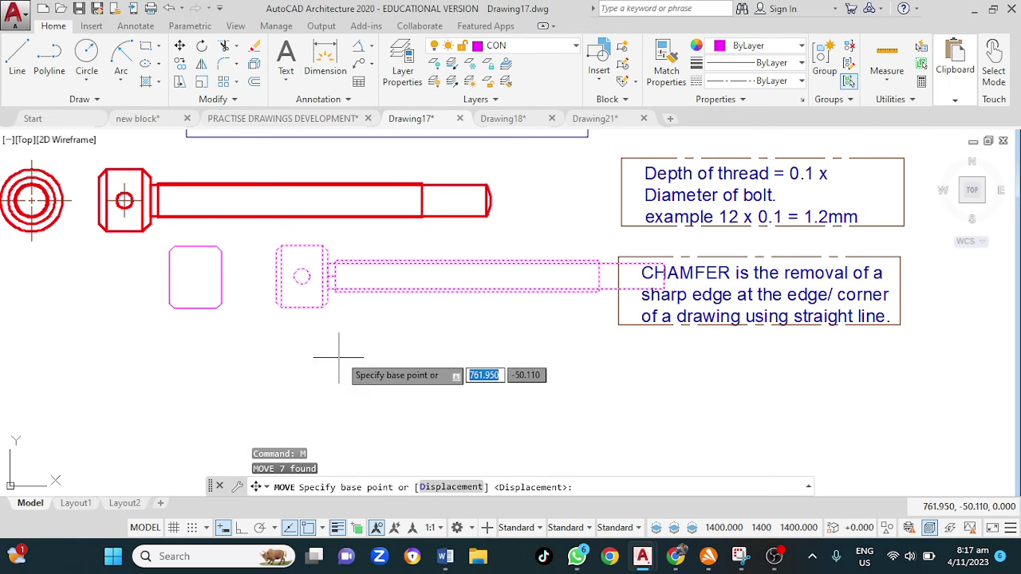
pyautogui.click(388, 322)
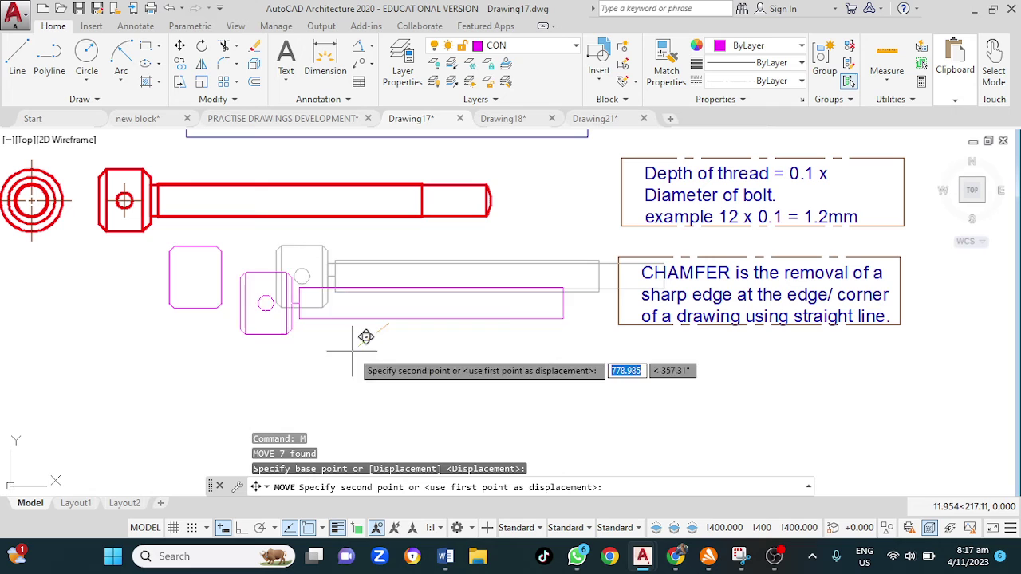
pyautogui.click(251, 412)
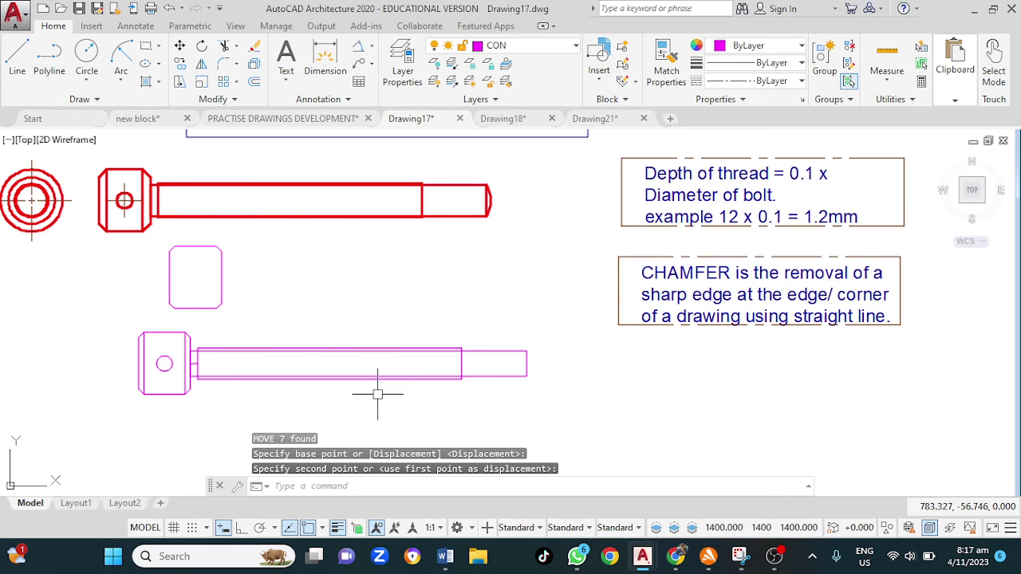
pyautogui.press('Escape')
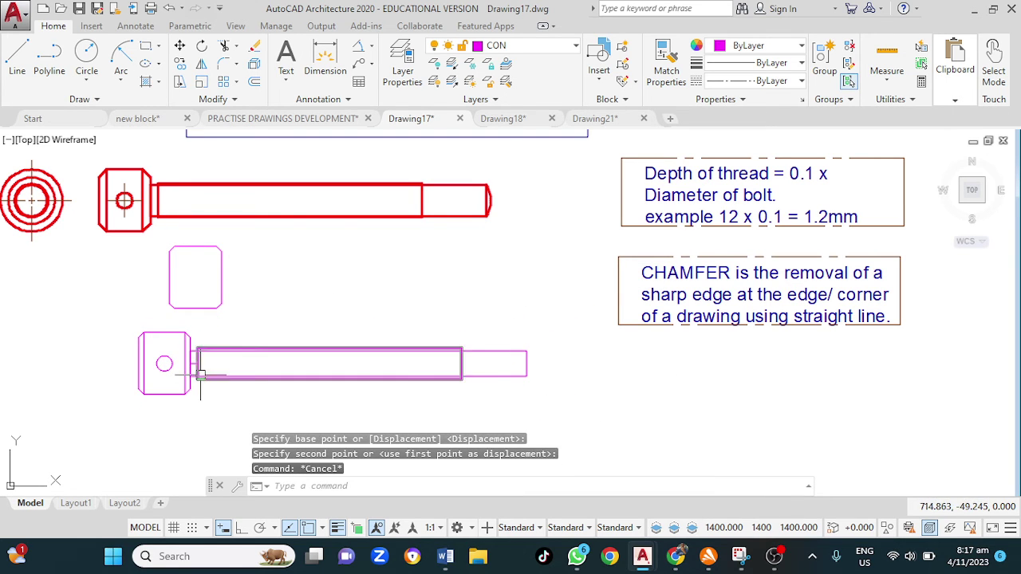
# Delete the short stray line at the hex head–shank junction.
pyautogui.scroll(4, 202, 371)
pyautogui.scroll(2, 180, 357)
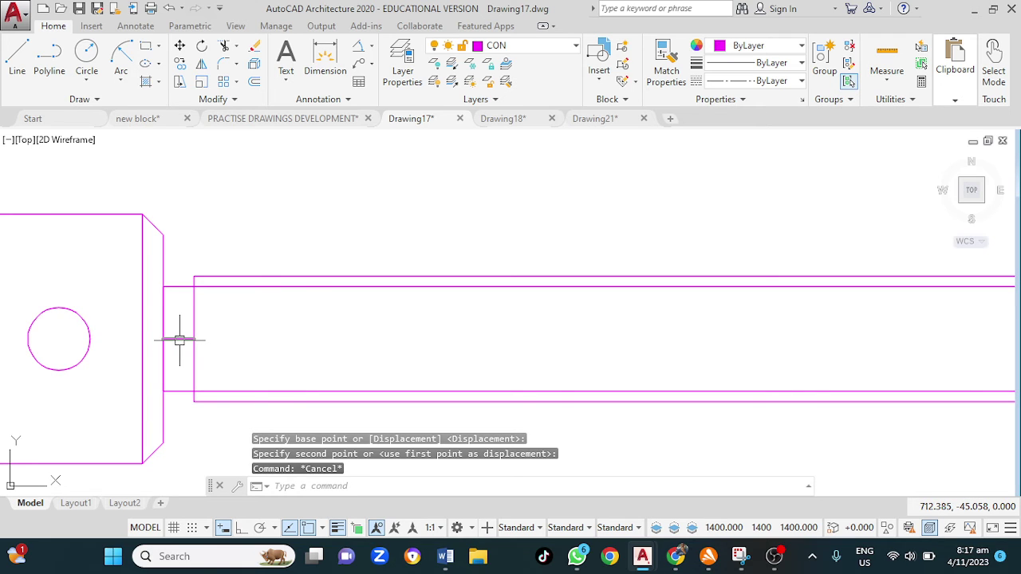
pyautogui.click(178, 339)
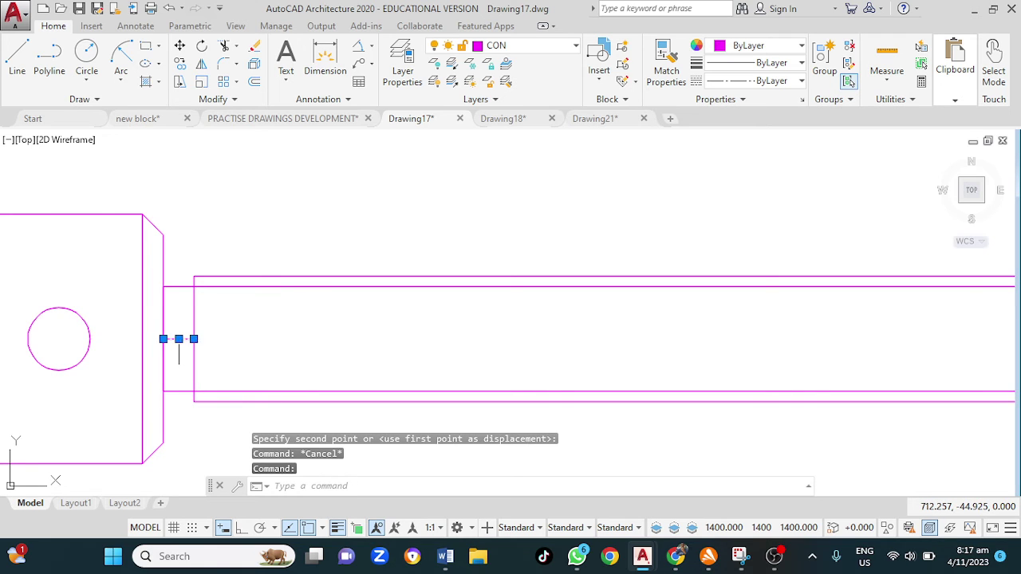
pyautogui.press('Delete')
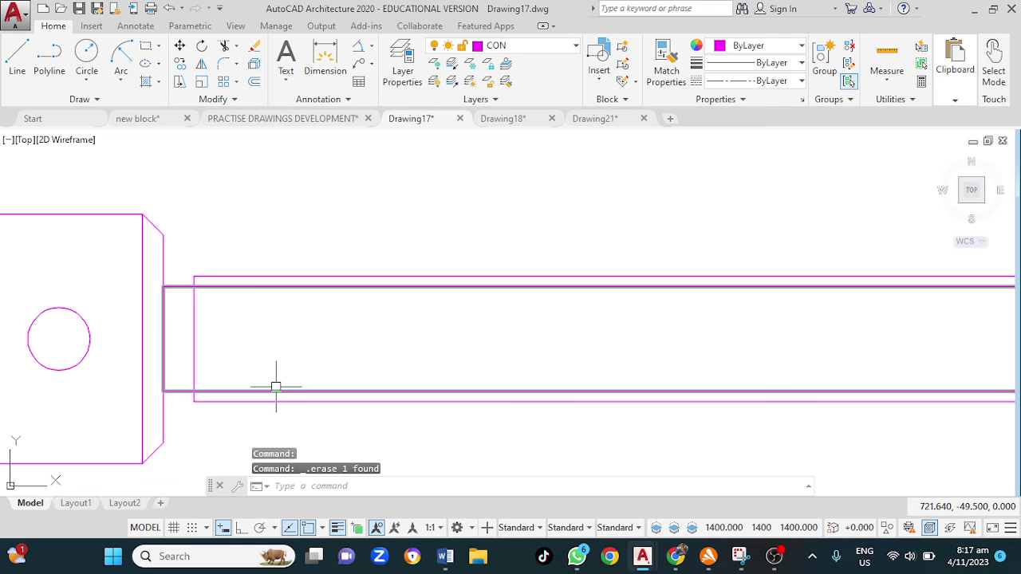
# Pan across to inspect the reference sketch, the red bolt and the magenta threaded end.
pyautogui.scroll(-3, 274, 387)
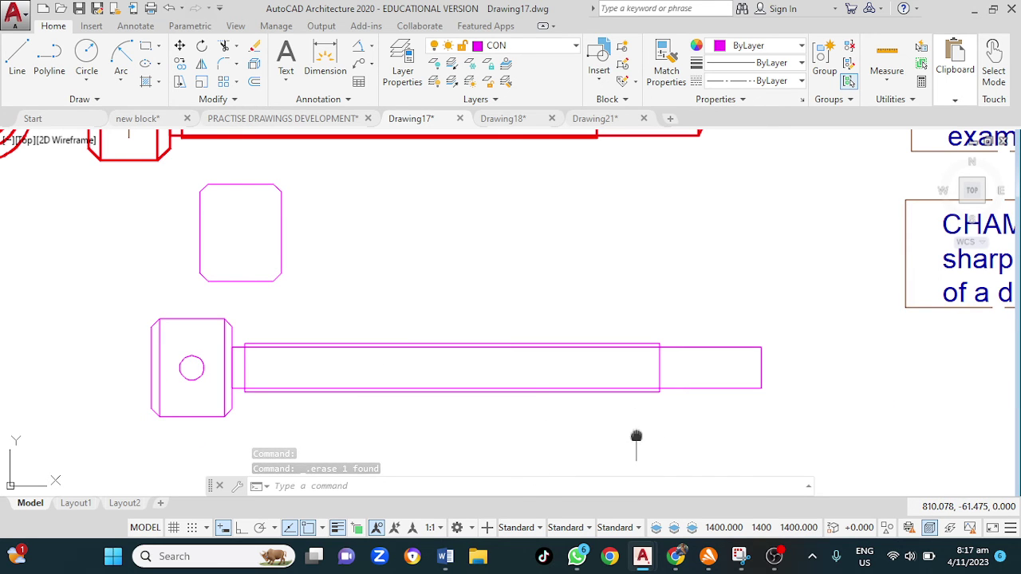
pyautogui.moveTo(636, 436); pyautogui.dragTo(524, 410, button='middle')
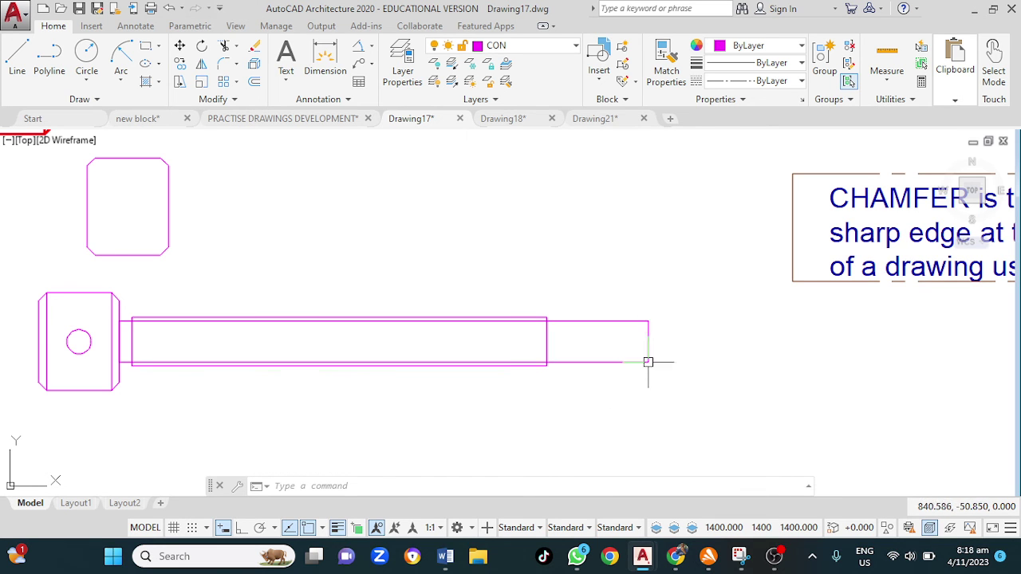
pyautogui.moveTo(528, 247)
pyautogui.mouseDown(button='middle')
pyautogui.moveTo(521, 316)
pyautogui.moveTo(540, 390)
pyautogui.moveTo(545, 358)
pyautogui.moveTo(509, 432)
pyautogui.mouseUp(button='middle')
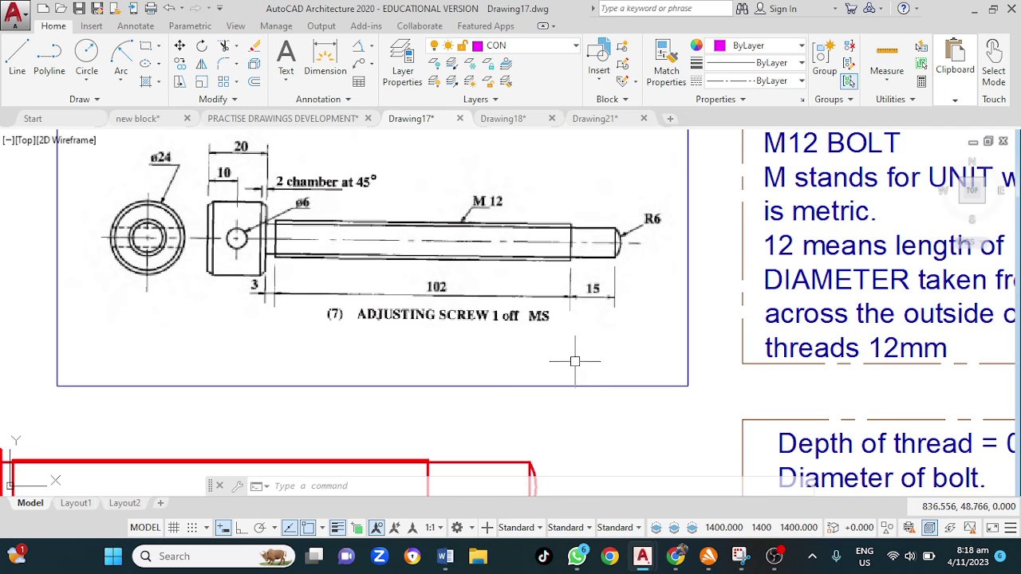
pyautogui.moveTo(574, 357); pyautogui.dragTo(523, 269, button='middle')
pyautogui.moveTo(588, 389); pyautogui.dragTo(539, 239, button='middle')
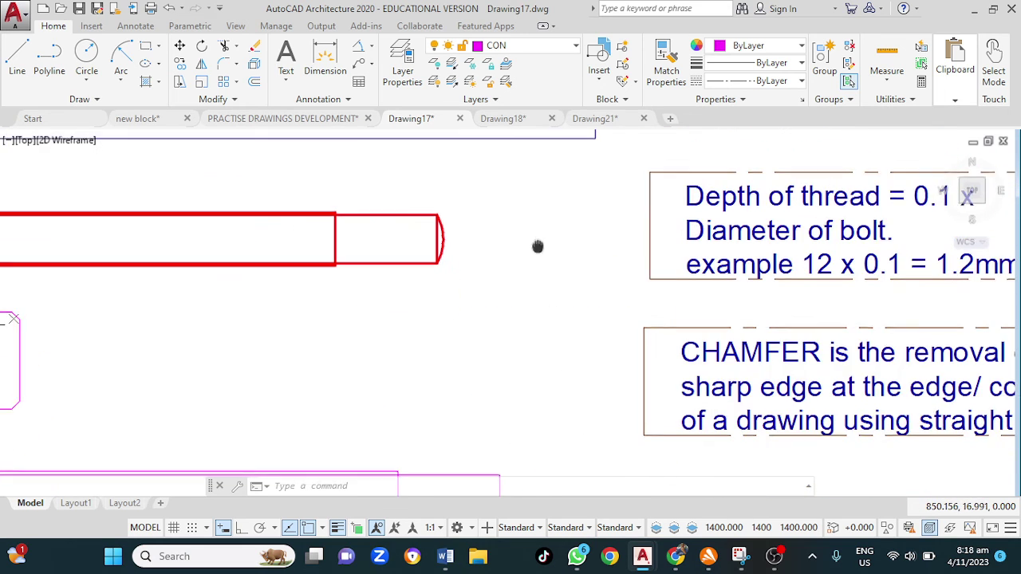
pyautogui.moveTo(507, 367); pyautogui.dragTo(559, 289, button='middle')
pyautogui.moveTo(564, 369); pyautogui.dragTo(547, 293, button='middle')
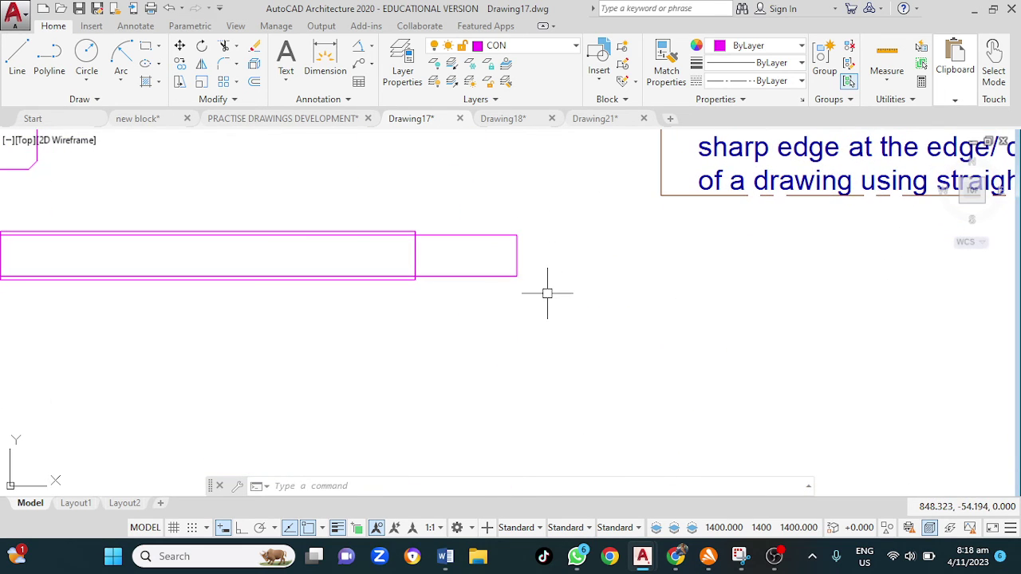
# Close the threaded tip with a radius-6 arc from its bottom corner to its top corner.
pyautogui.click(121, 79)
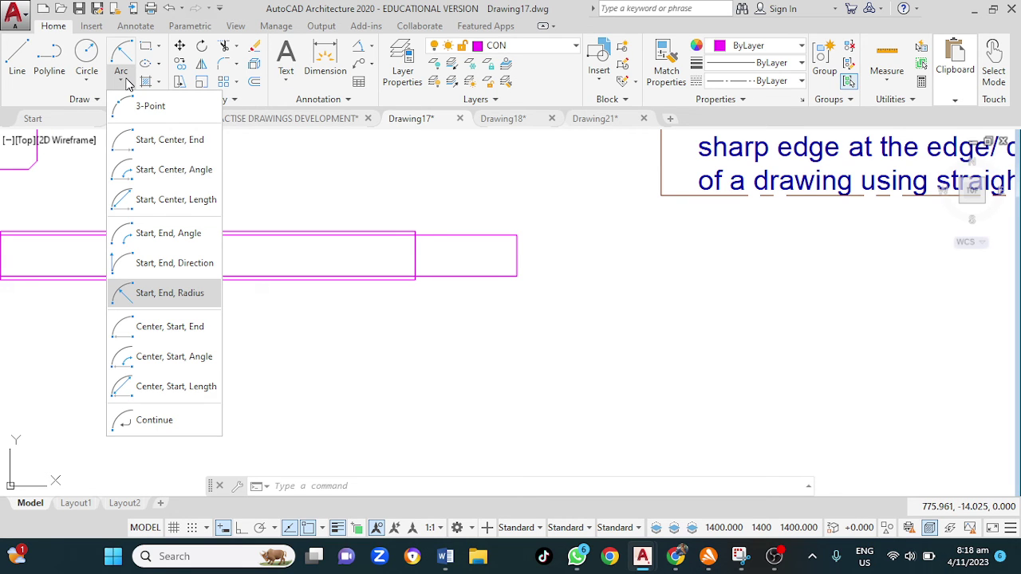
pyautogui.click(144, 295)
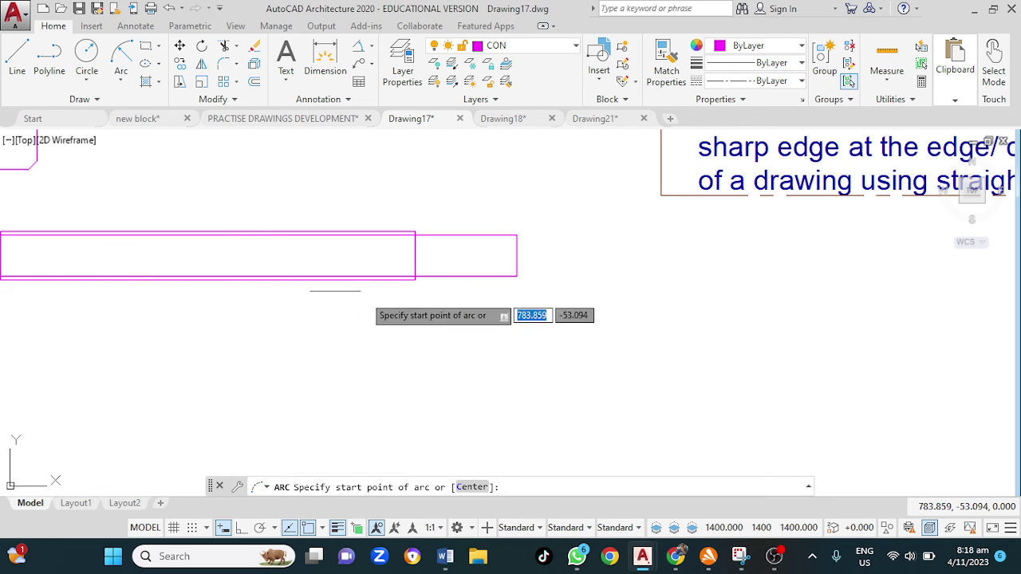
pyautogui.click(516, 276)
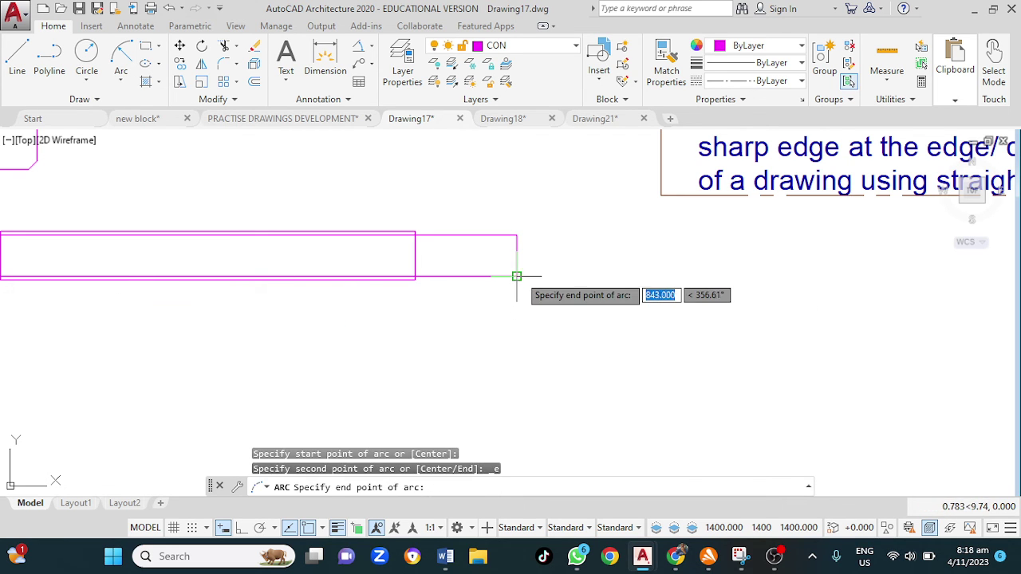
pyautogui.click(517, 234)
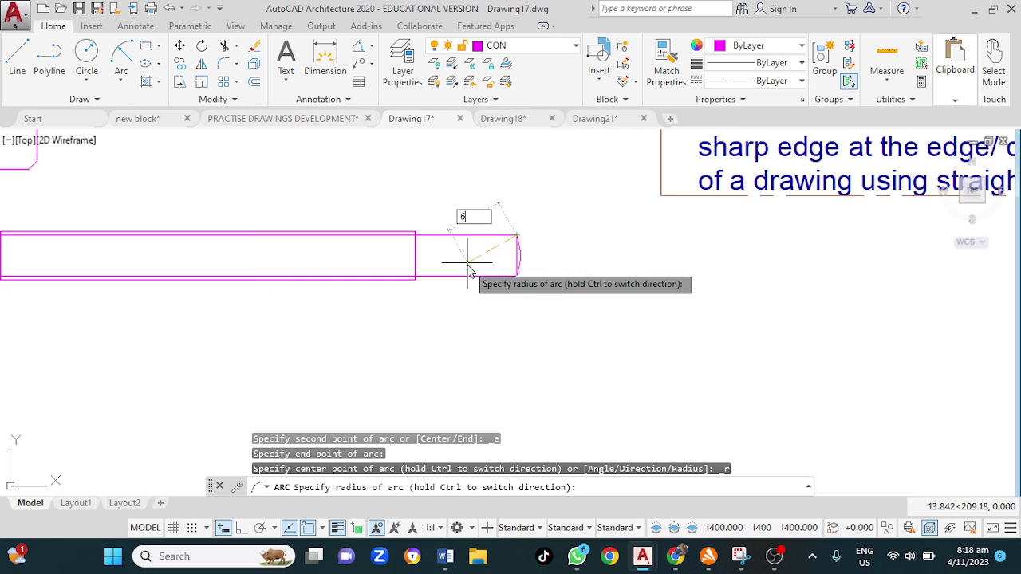
pyautogui.press('Return')
pyautogui.press('Escape')
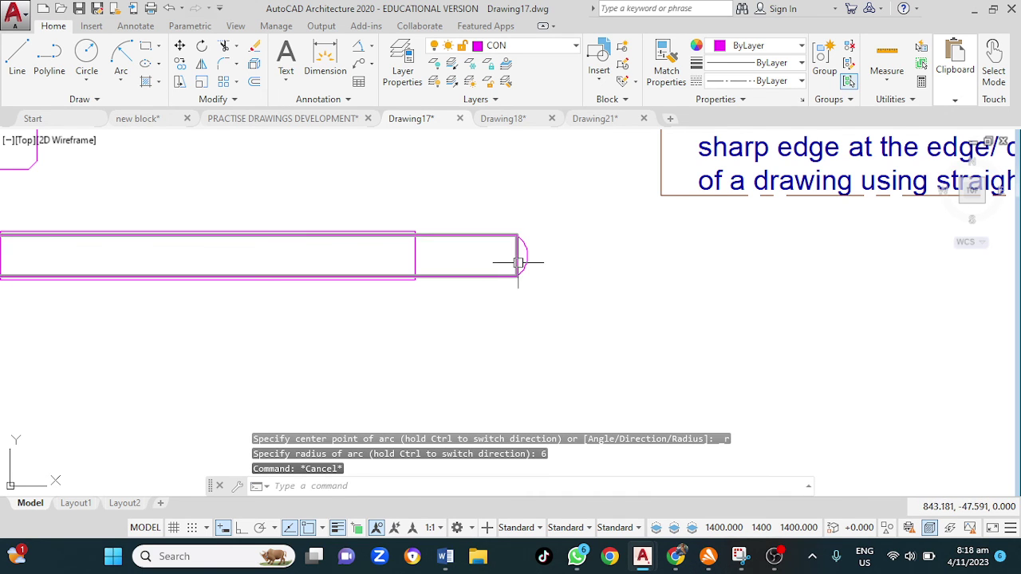
pyautogui.scroll(-4, 526, 258)
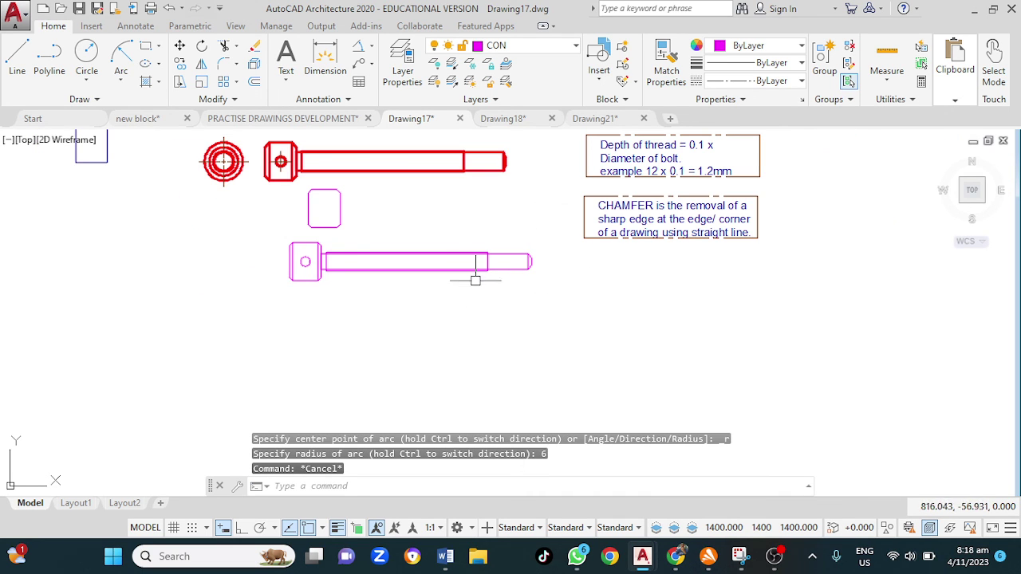
pyautogui.scroll(4, 348, 277)
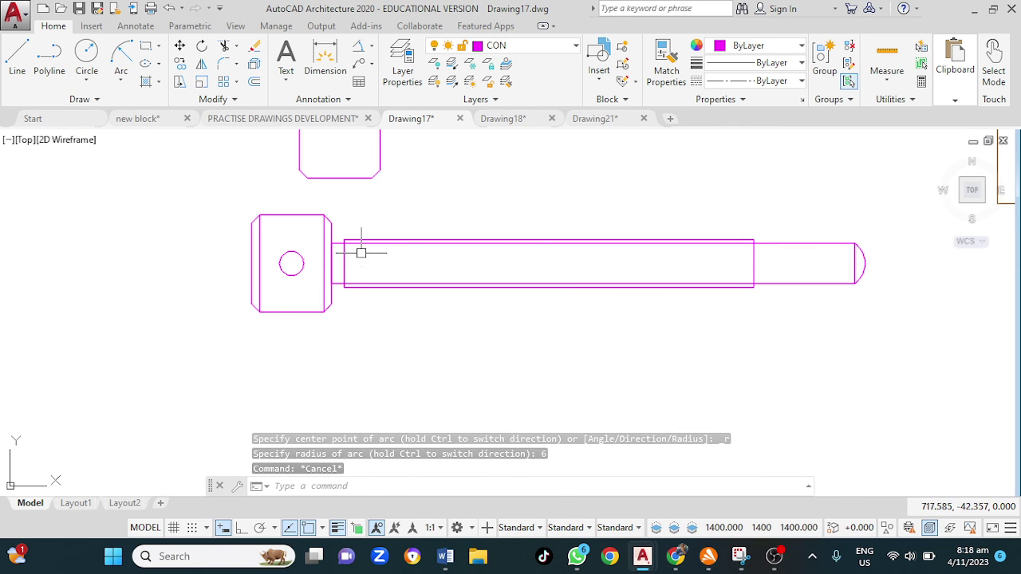
pyautogui.moveTo(374, 203); pyautogui.dragTo(257, 282, button='middle')
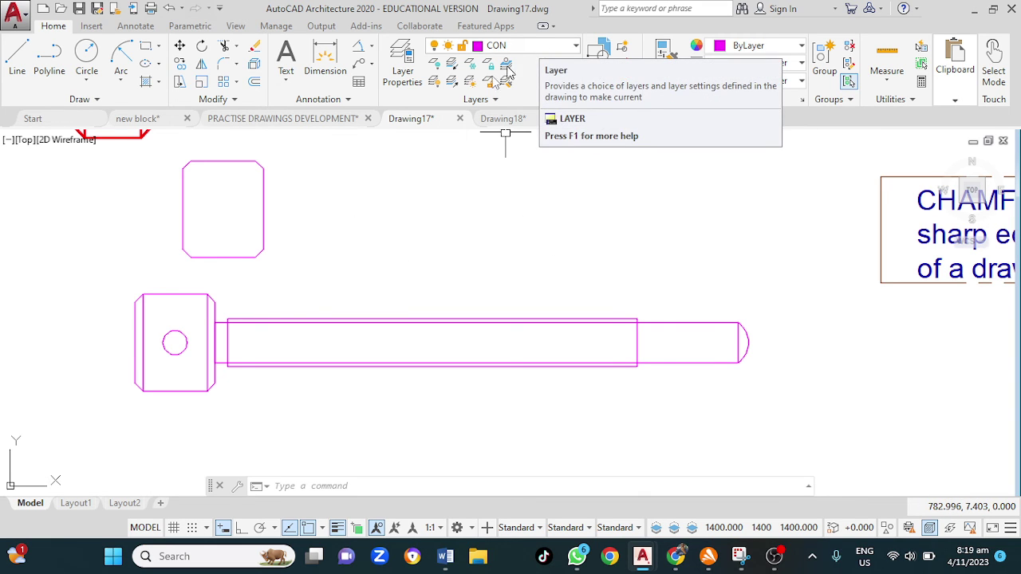
# Put every part of the screw side view on the red OUTLINE layer, then switch to OBS Studio.
pyautogui.click(105, 277)
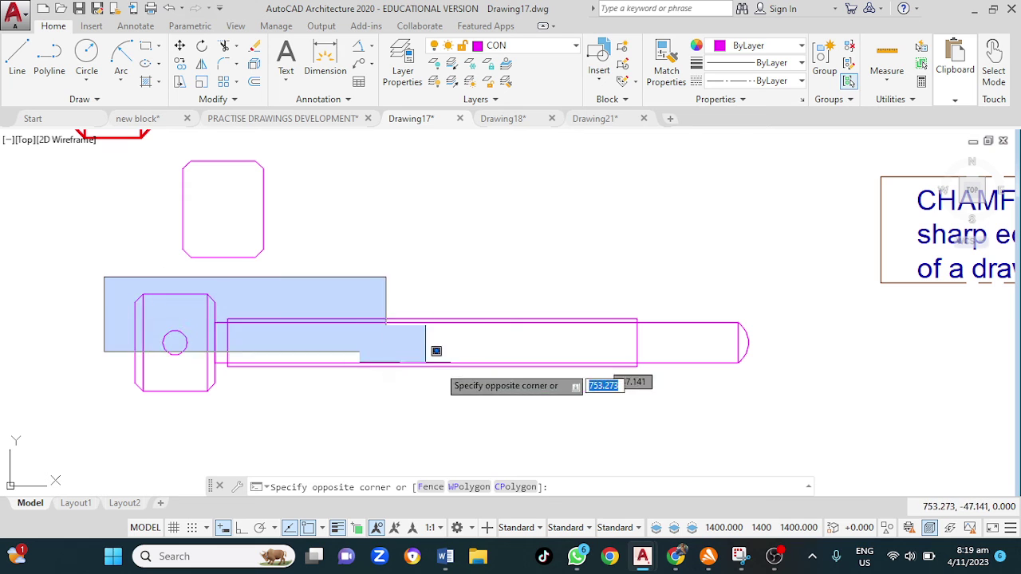
pyautogui.click(779, 429)
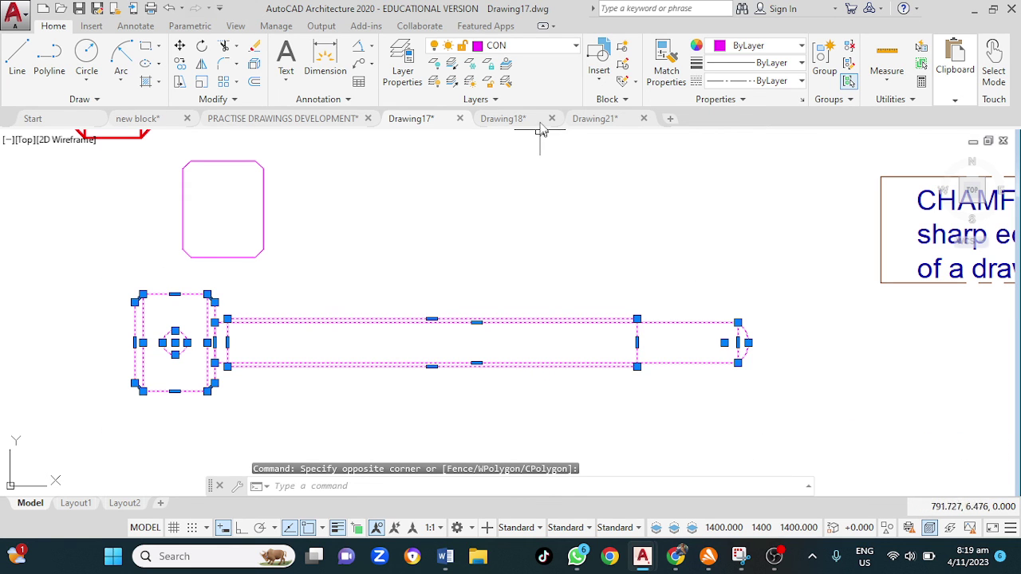
pyautogui.click(549, 48)
pyautogui.click(531, 154)
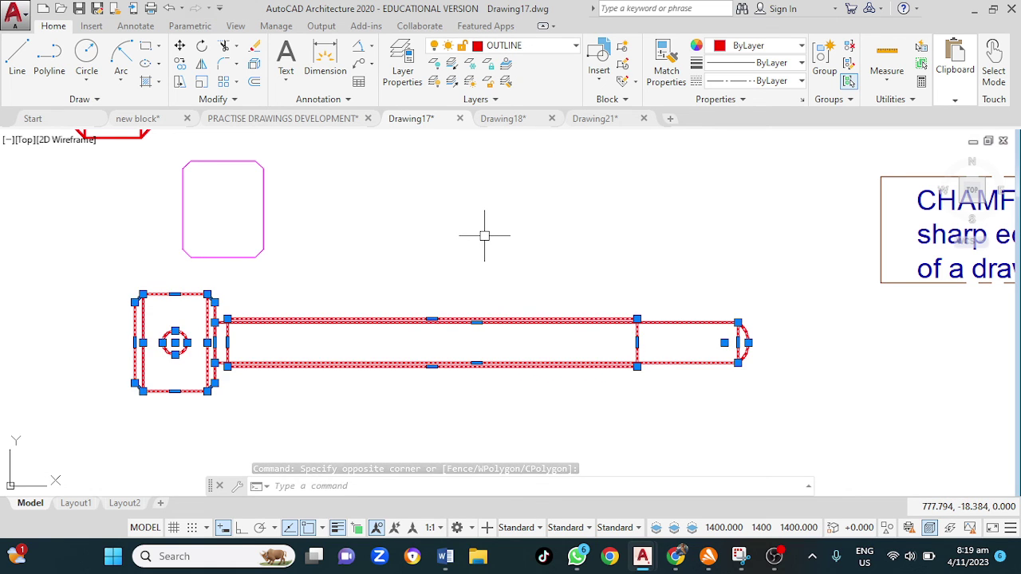
pyautogui.press('Escape')
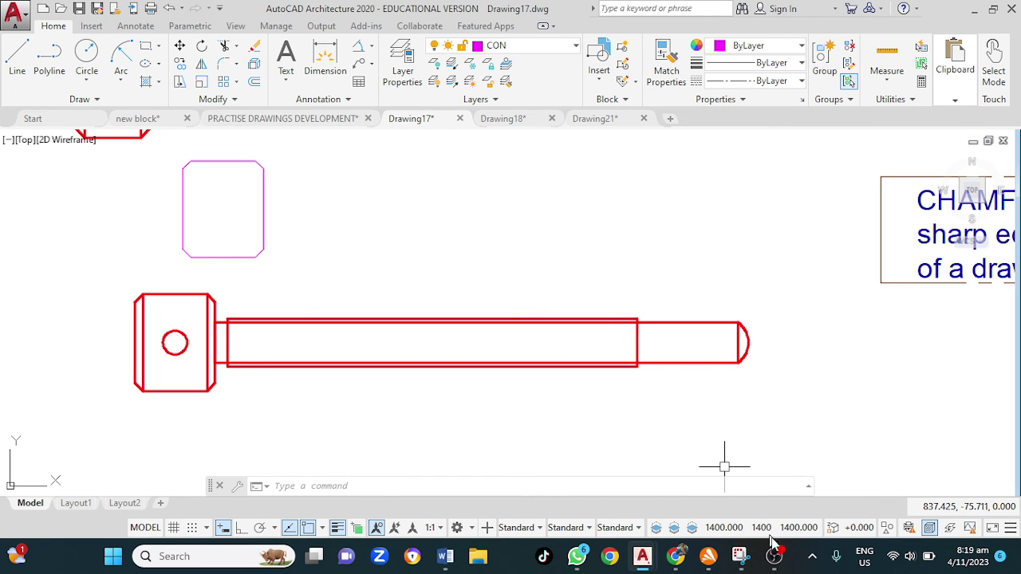
pyautogui.moveTo(771, 551)
pyautogui.click(772, 483)
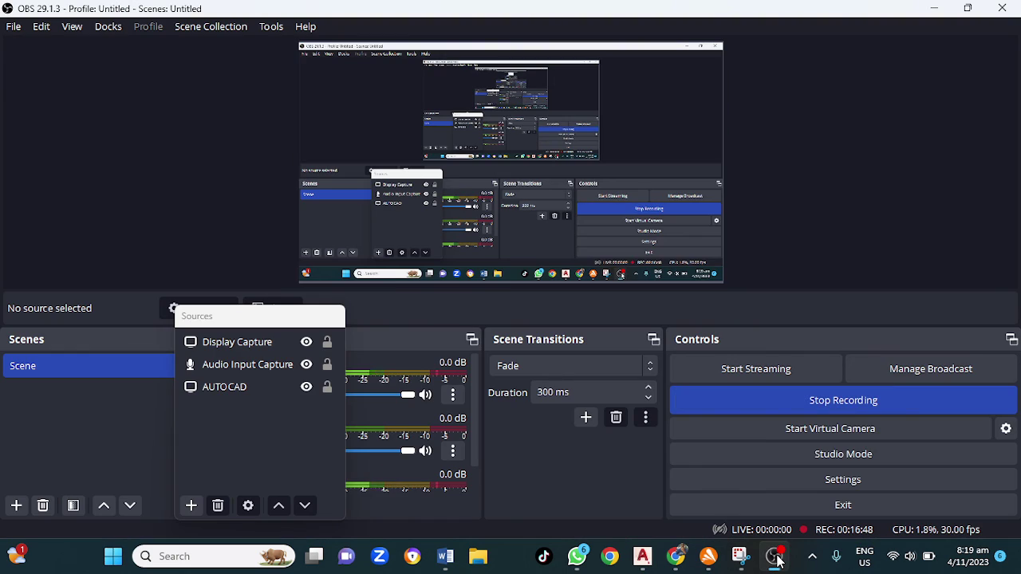